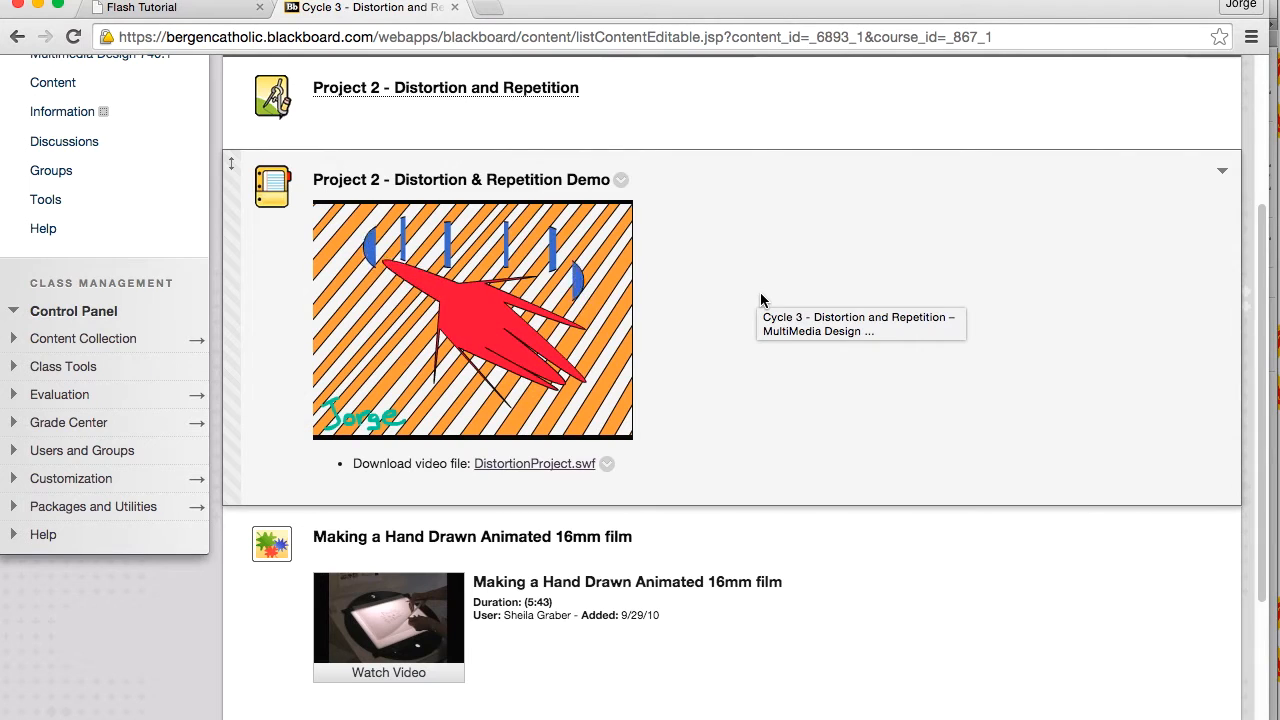
Step: Open the Cycle 3 - Distortion and Repetition content, view the DistortionProject.swf demo animation, and close it
{"action": "left_click", "coordinate": [61, 86]}
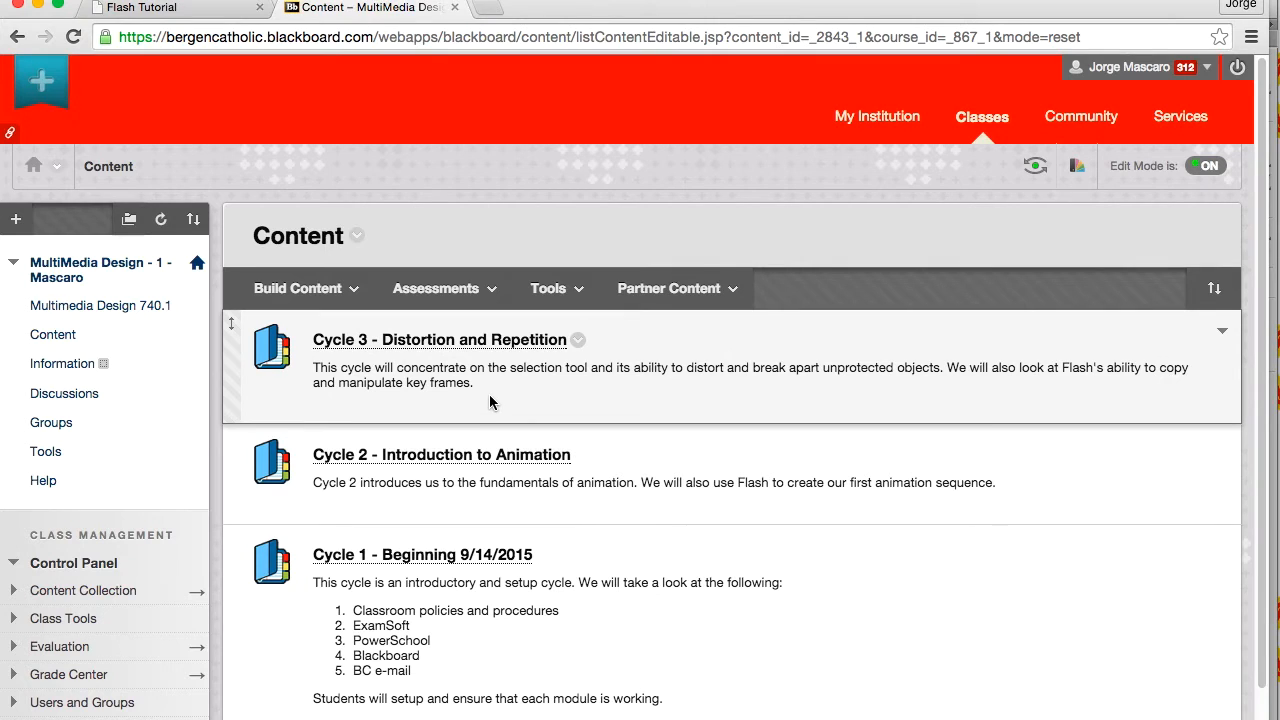
{"action": "left_click", "coordinate": [485, 341]}
{"action": "scroll", "coordinate": [663, 497], "scroll_direction": "down", "scroll_amount": 3}
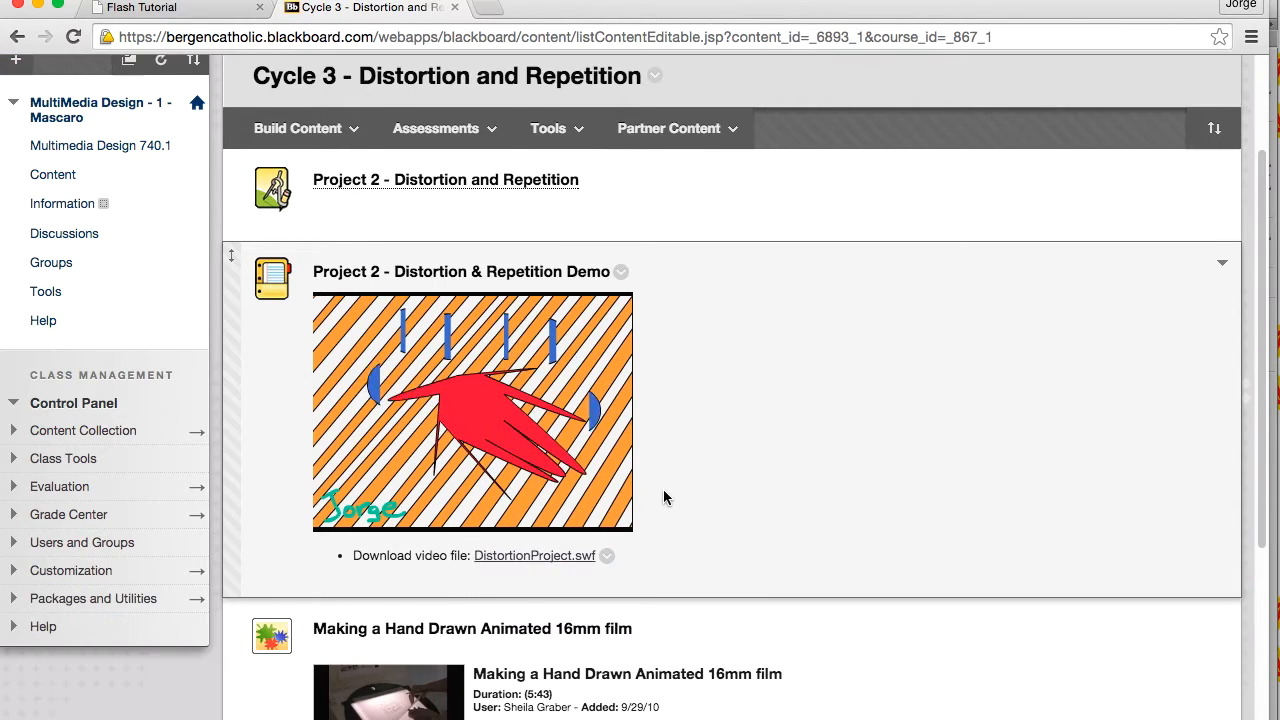
{"action": "scroll", "coordinate": [664, 495], "scroll_direction": "down", "scroll_amount": 2}
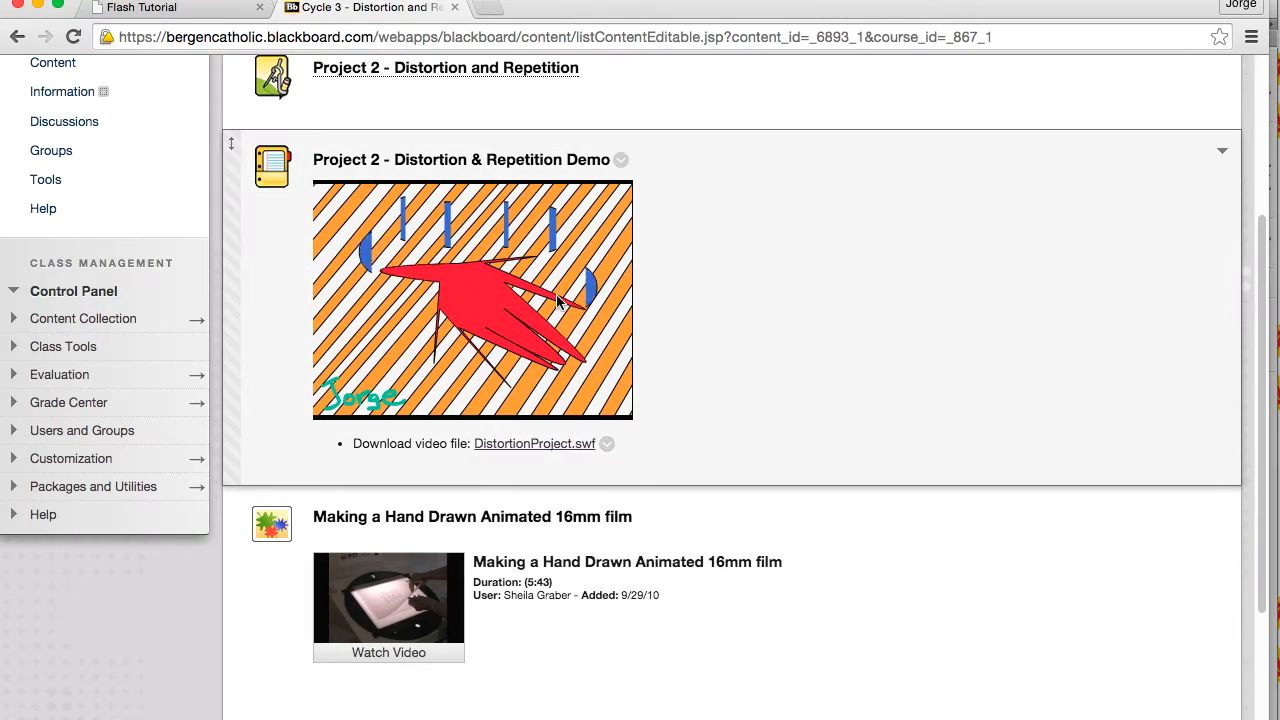
{"action": "left_click", "coordinate": [556, 443]}
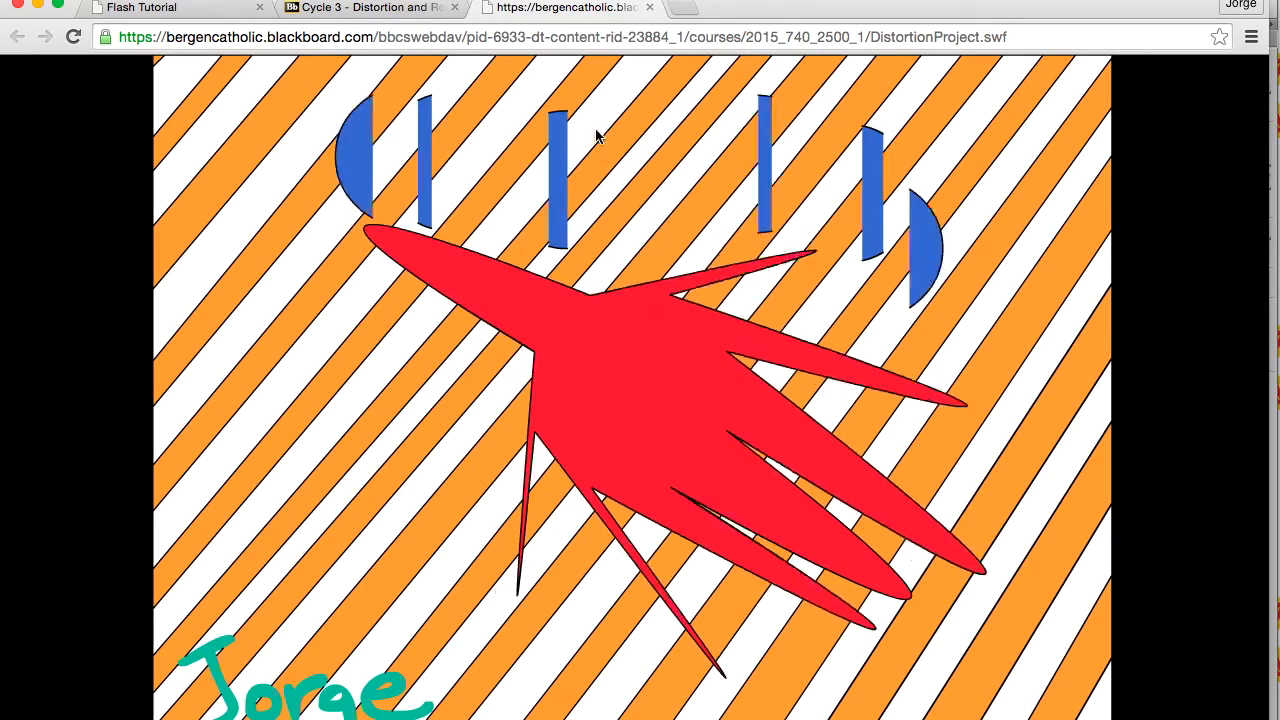
{"action": "left_click", "coordinate": [649, 7]}
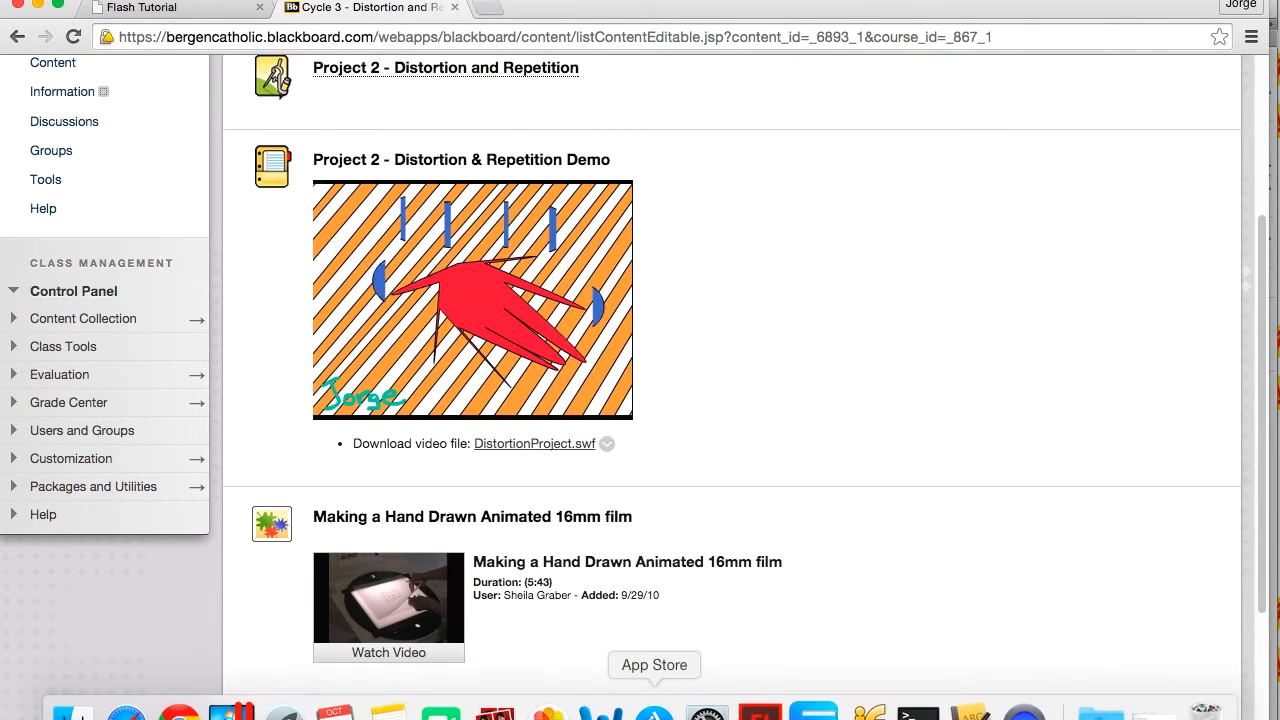
Step: Switch to Flash Professional and create a new ActionScript 3.0 document
{"action": "left_click", "coordinate": [760, 712]}
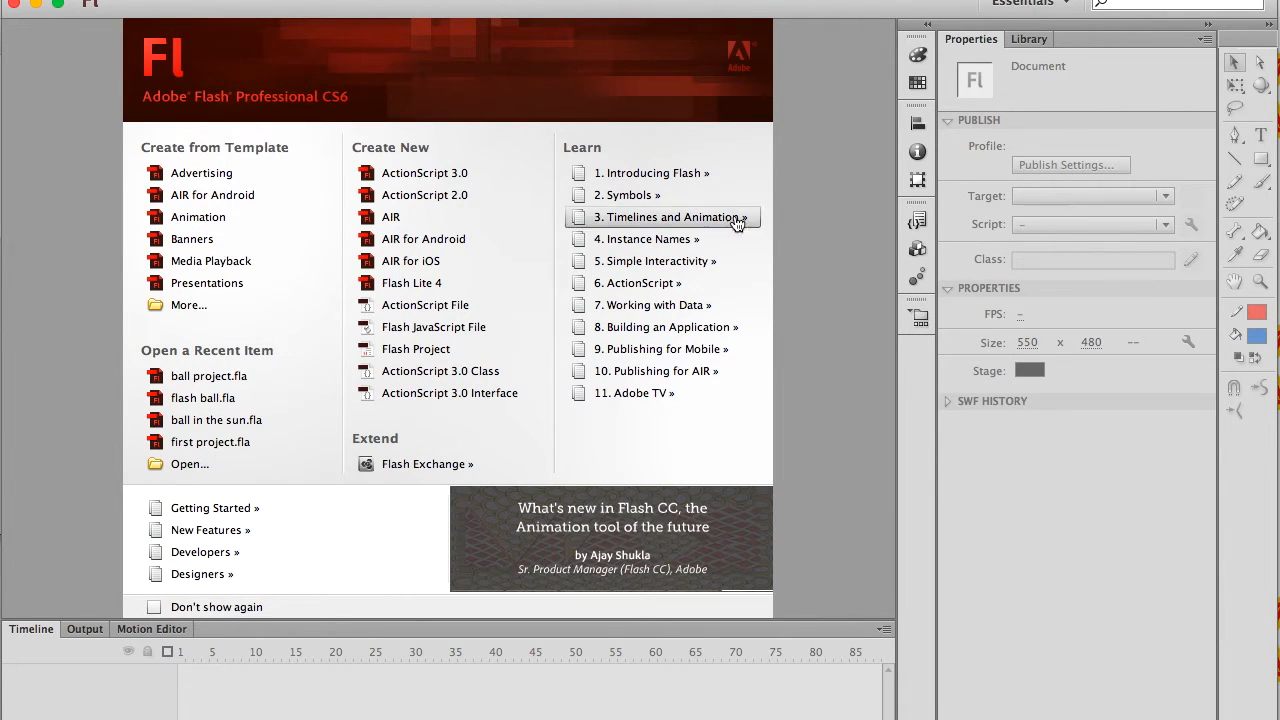
{"action": "left_click", "coordinate": [444, 176]}
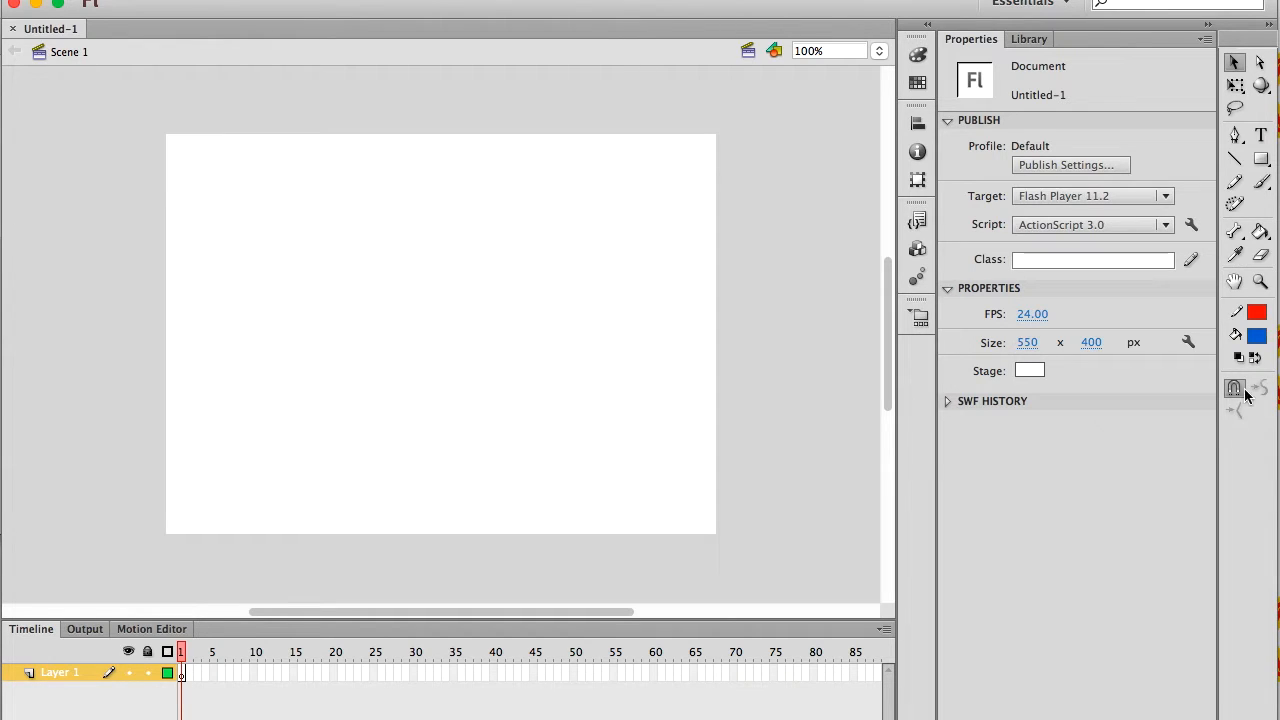
Step: Draw a blue rectangle with a black stroke, about 186 by 75 px, and position it near the stage centre at X 195, Y 177
{"action": "left_click", "coordinate": [1264, 164]}
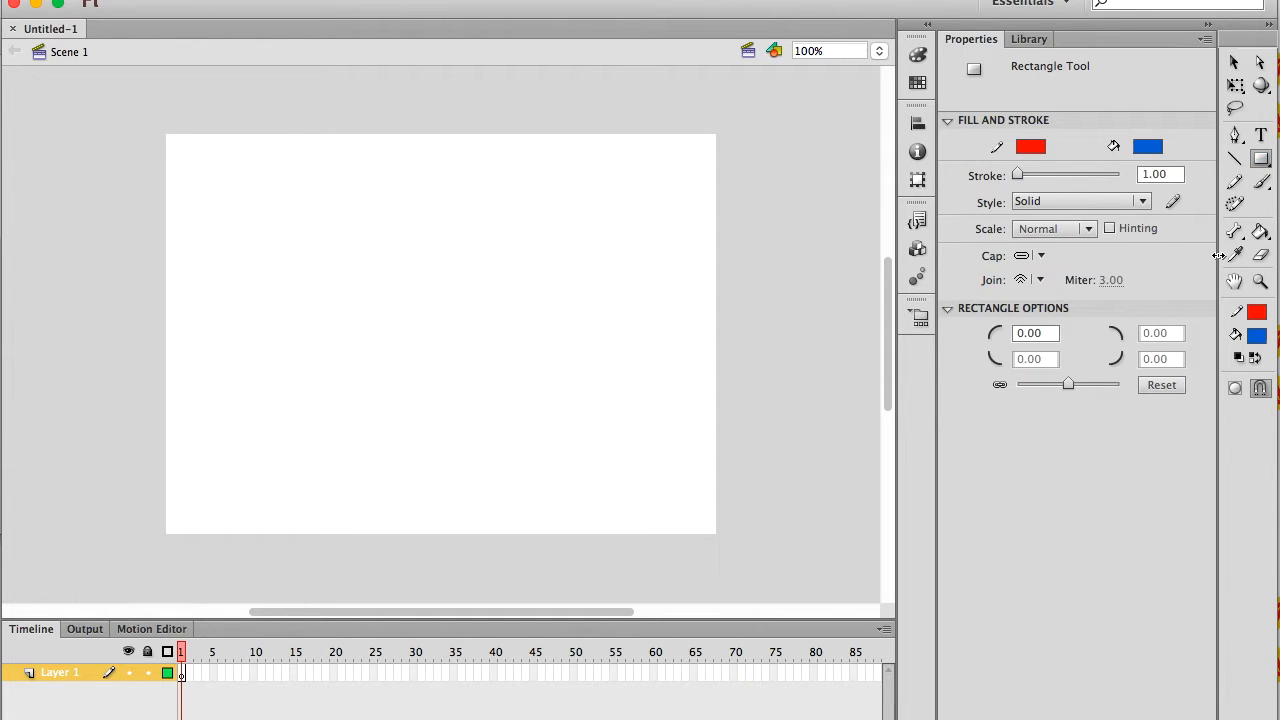
{"action": "left_click", "coordinate": [1257, 313]}
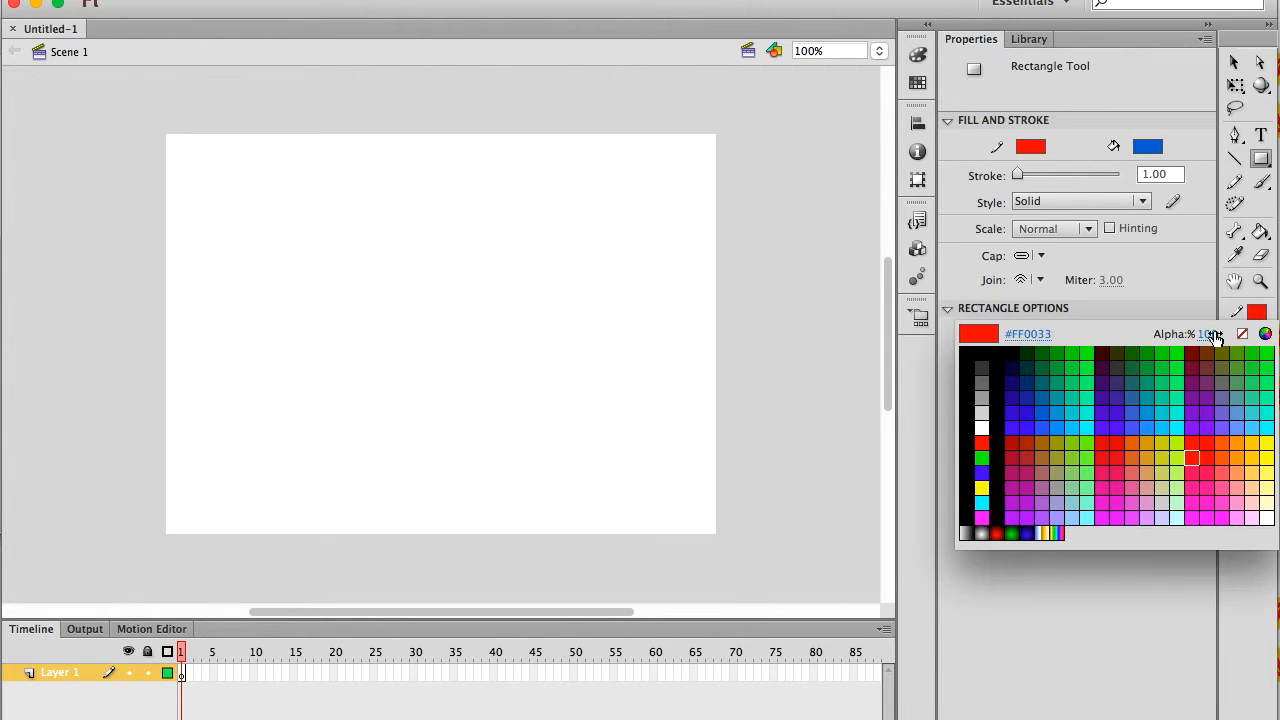
{"action": "left_click", "coordinate": [1003, 372]}
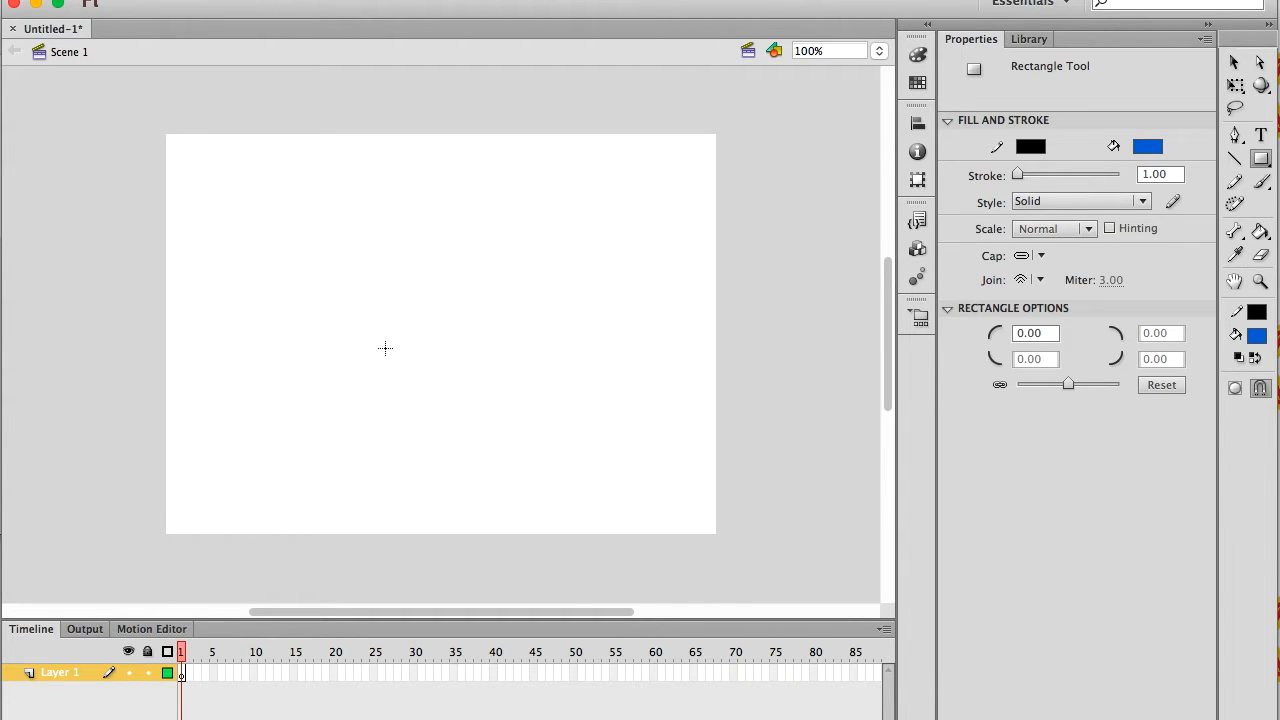
{"action": "left_click_drag", "start_coordinate": [373, 327], "coordinate": [560, 403]}
{"action": "key", "text": "v"}
{"action": "left_click_drag", "start_coordinate": [331, 286], "coordinate": [663, 512]}
{"action": "left_click_drag", "start_coordinate": [460, 375], "coordinate": [445, 358]}
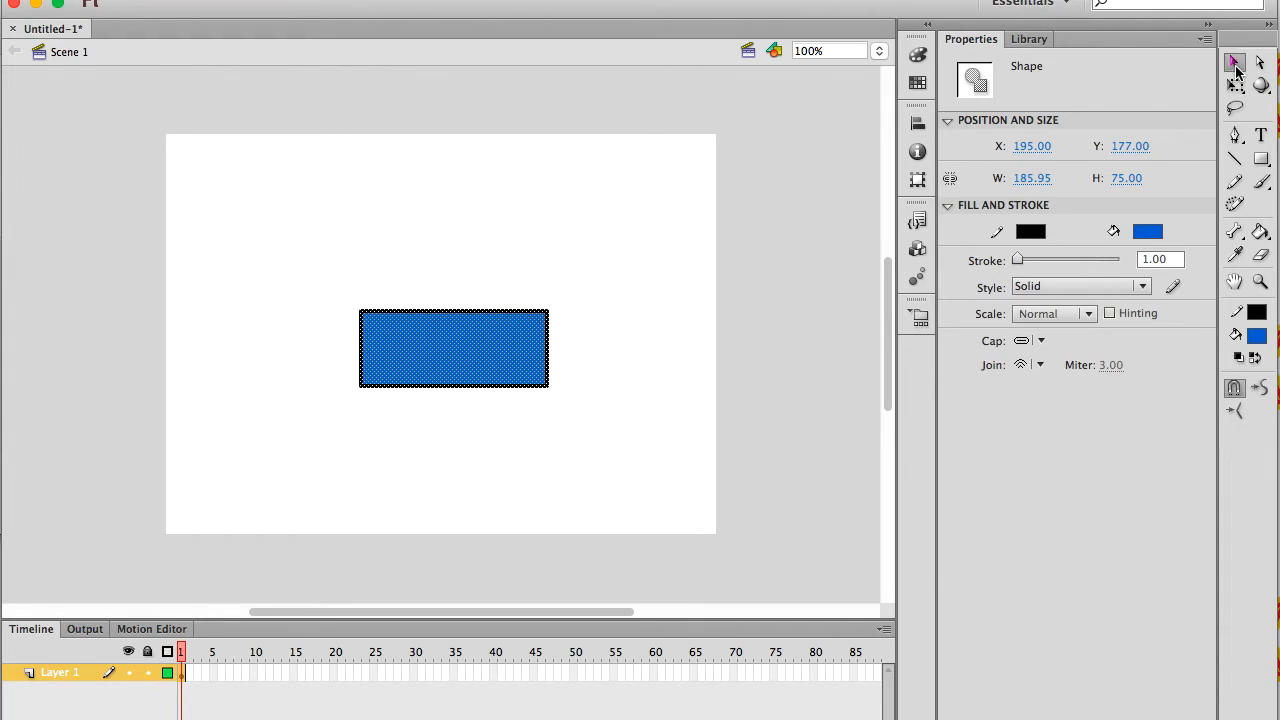
{"action": "left_click", "coordinate": [1236, 65]}
{"action": "left_click", "coordinate": [646, 175]}
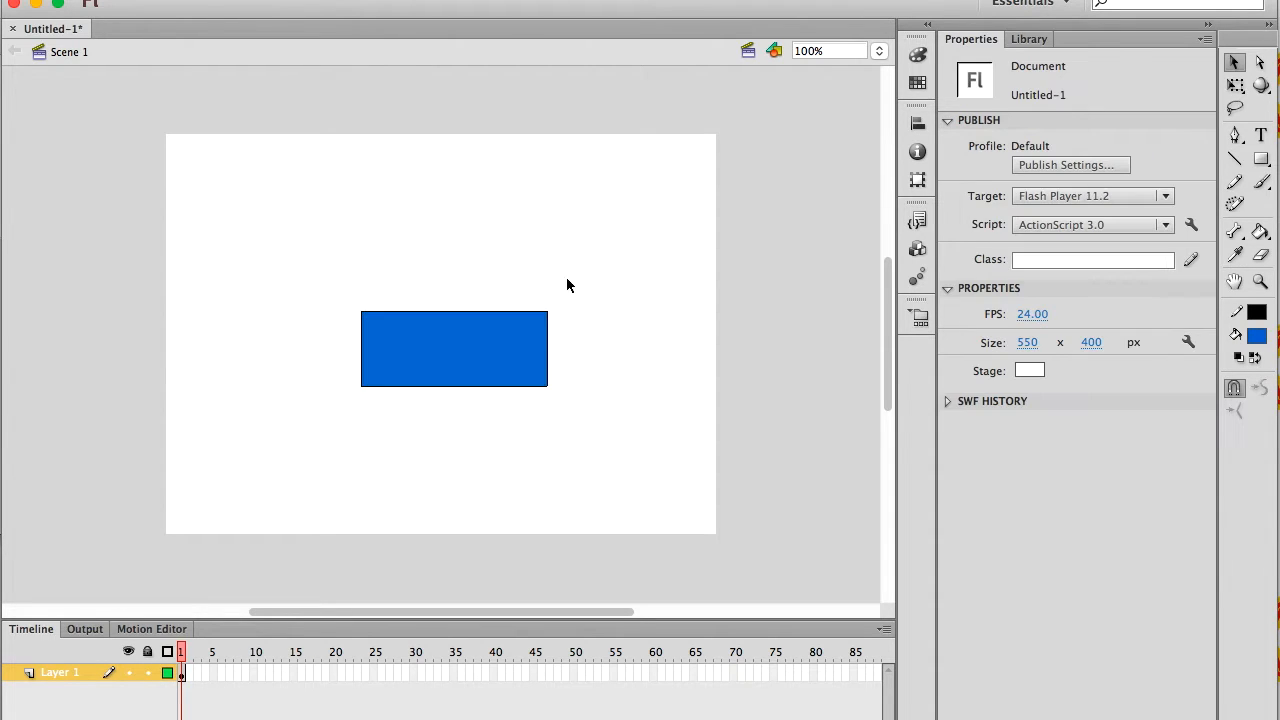
Step: Try pulling the rectangle's right edge out into a long curved bulge with the Selection tool, and undo the distortion
{"action": "left_click_drag", "start_coordinate": [297, 266], "coordinate": [800, 457]}
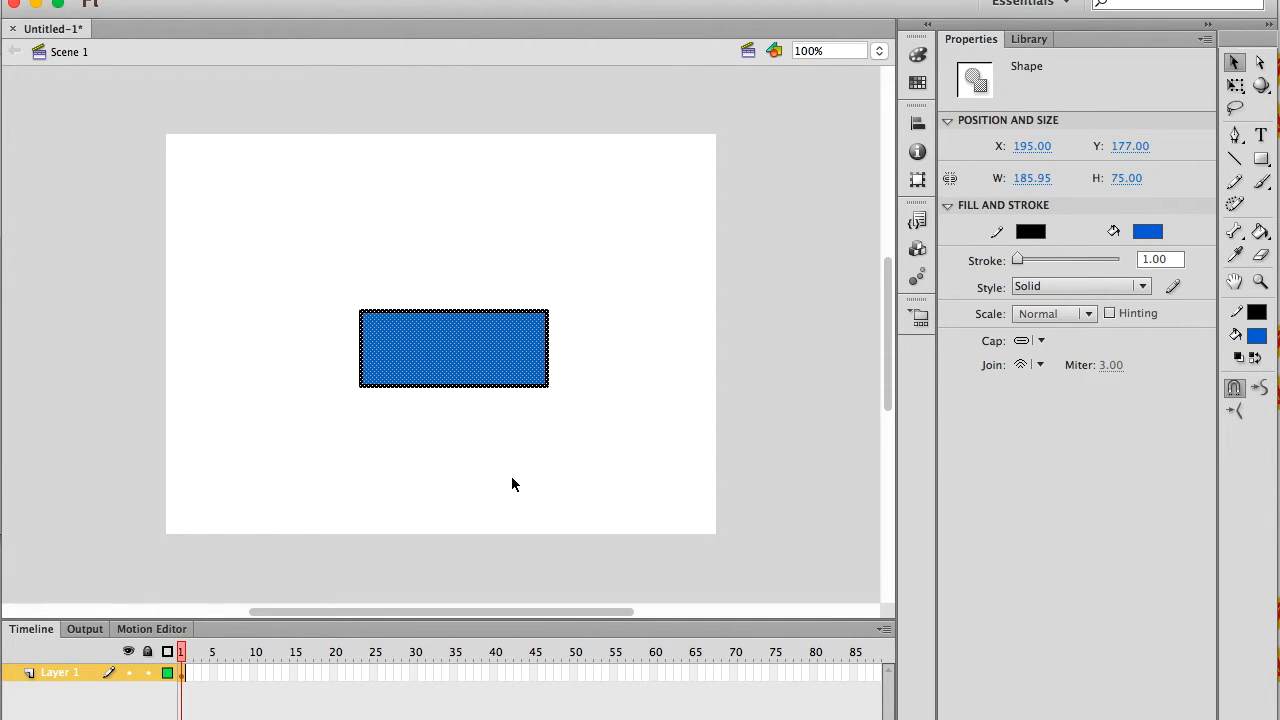
{"action": "left_click", "coordinate": [601, 183]}
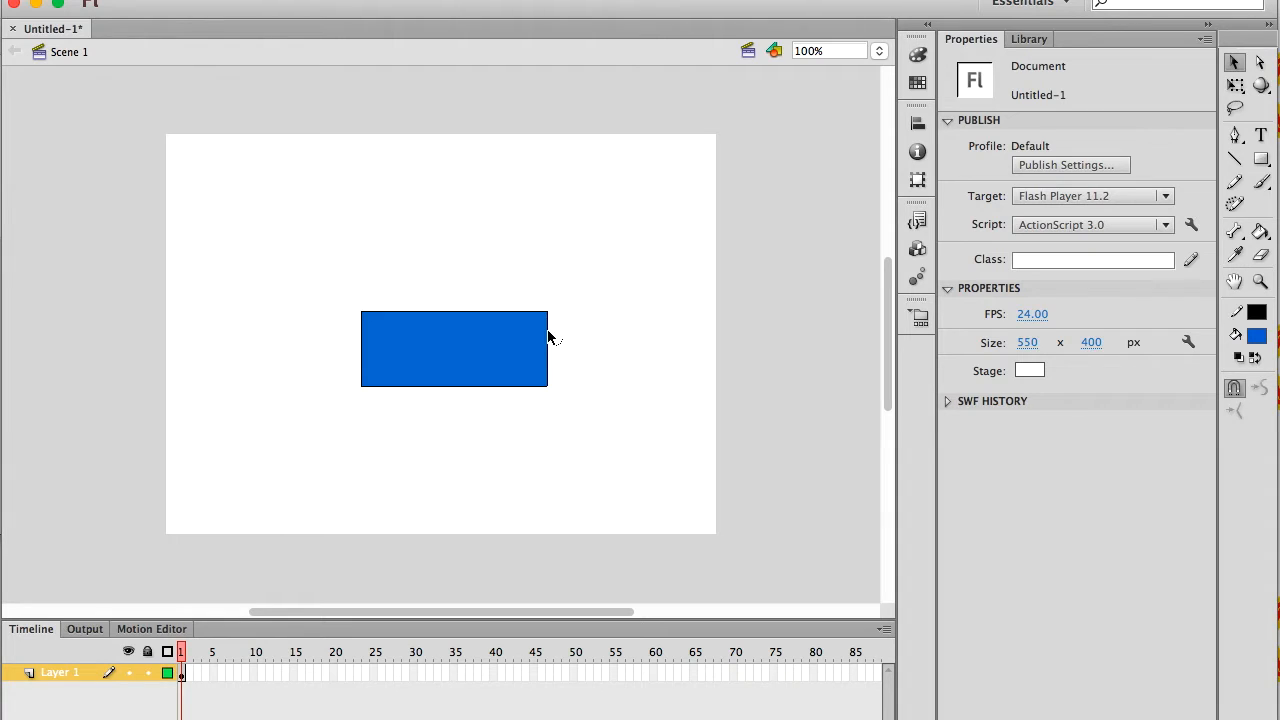
{"action": "left_click_drag", "start_coordinate": [548, 337], "coordinate": [680, 403]}
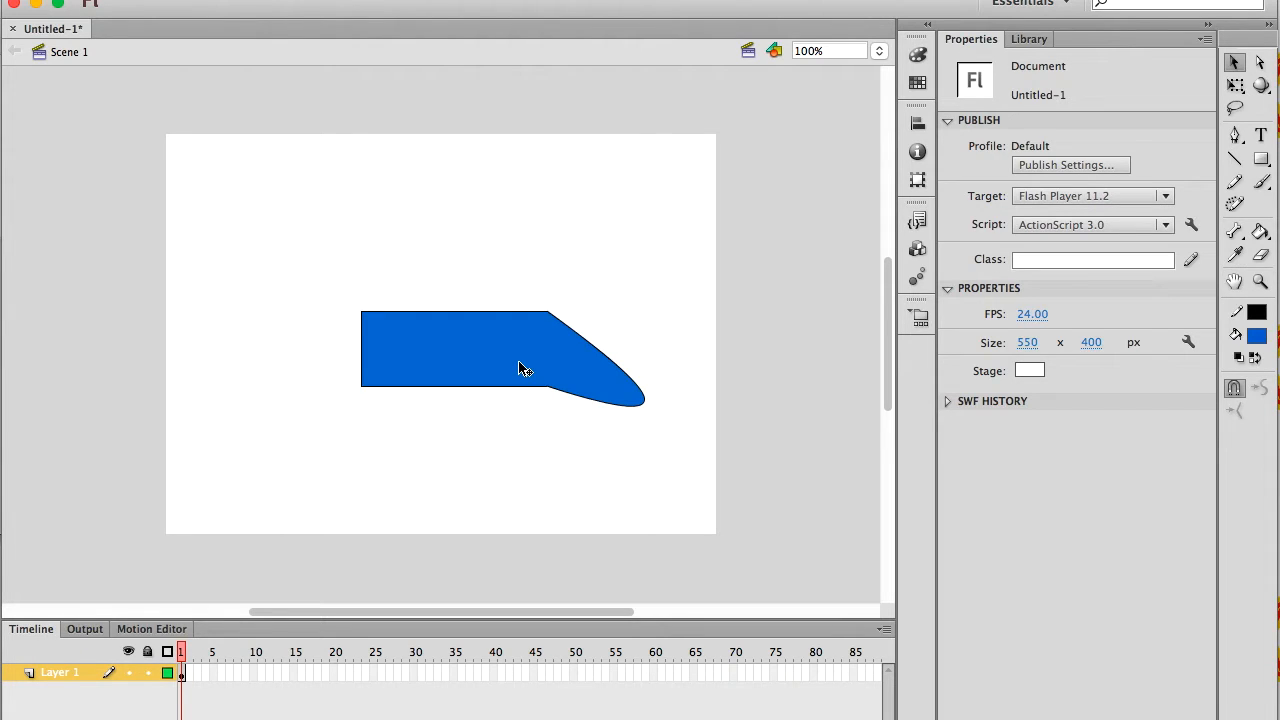
{"action": "key", "text": "super+z"}
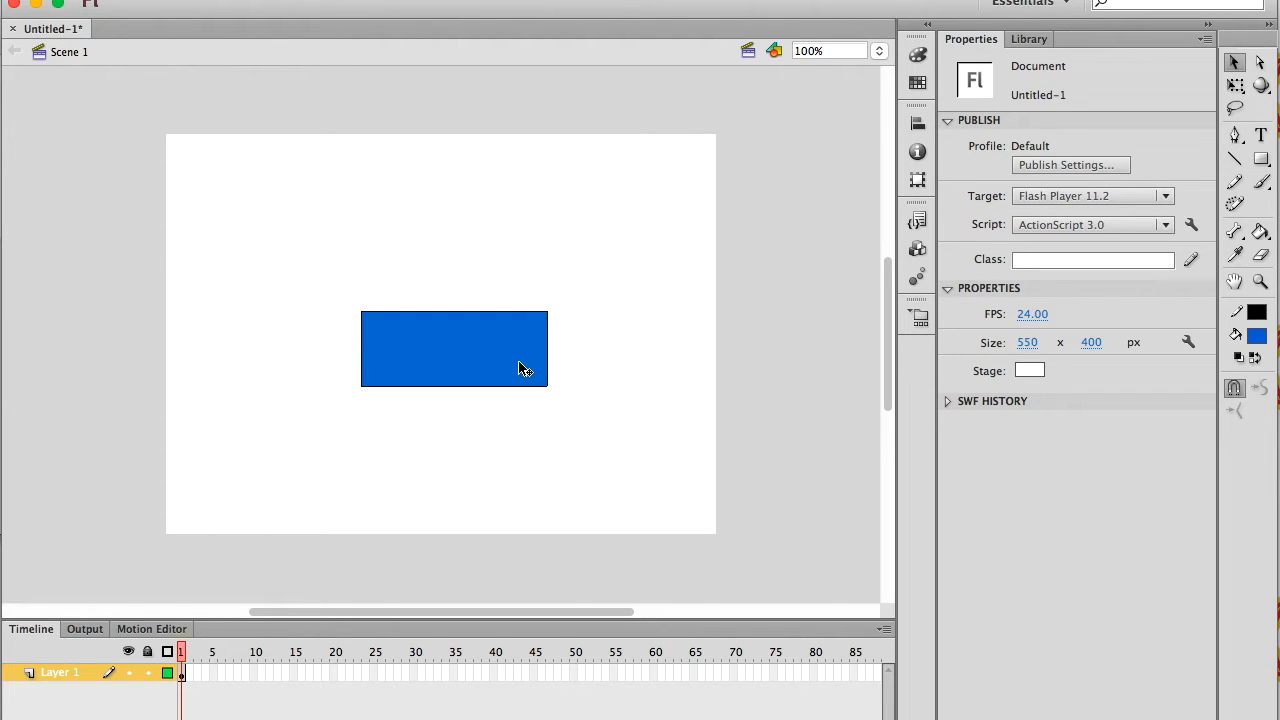
Step: Insert a keyframe at frame 2 and bow all four edges of the rectangle slightly outward
{"action": "key", "text": "F6"}
{"action": "left_click", "coordinate": [548, 349]}
{"action": "left_click_drag", "start_coordinate": [548, 349], "coordinate": [559, 348]}
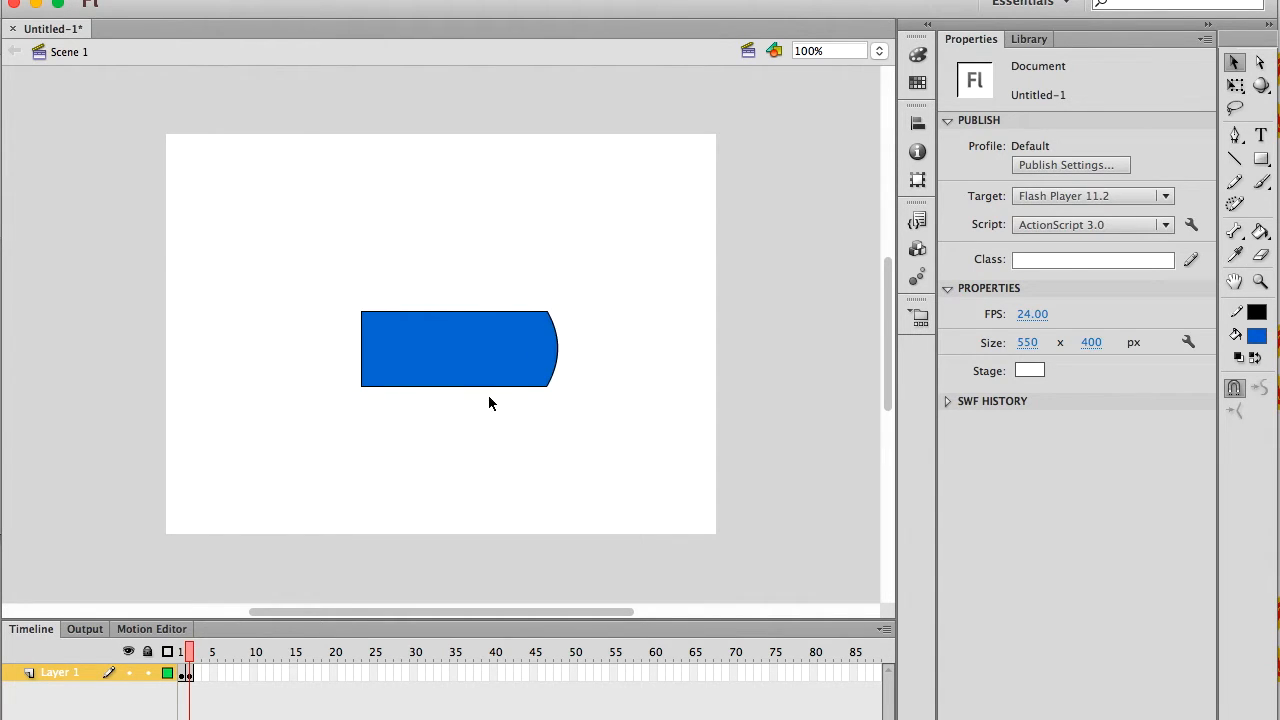
{"action": "left_click_drag", "start_coordinate": [477, 386], "coordinate": [478, 397]}
{"action": "left_click", "coordinate": [360, 349]}
{"action": "left_click_drag", "start_coordinate": [360, 349], "coordinate": [352, 347]}
{"action": "left_click", "coordinate": [430, 312]}
{"action": "left_click_drag", "start_coordinate": [430, 312], "coordinate": [429, 304]}
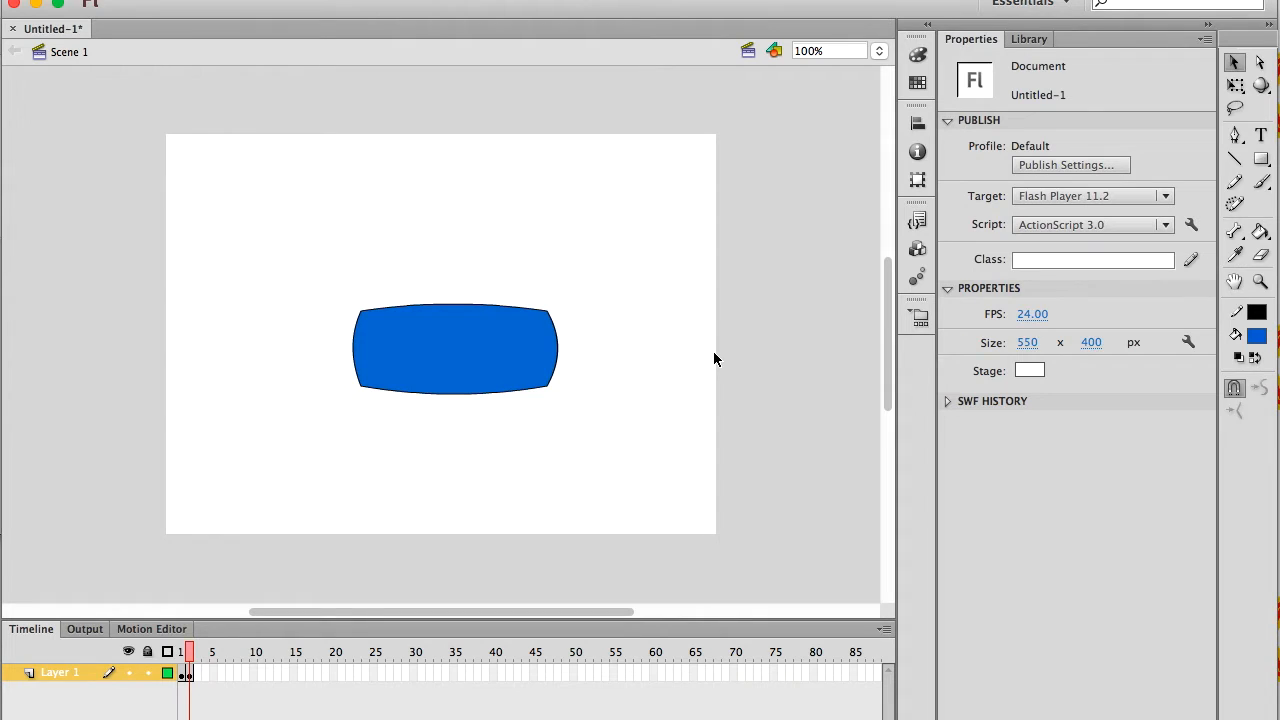
Step: Insert a keyframe at frame 3 and pull the shape's bottom, right, top and left edges a bit further outward
{"action": "left_click_drag", "start_coordinate": [189, 650], "coordinate": [193, 651]}
{"action": "key", "text": "F6"}
{"action": "left_click_drag", "start_coordinate": [536, 390], "coordinate": [590, 401]}
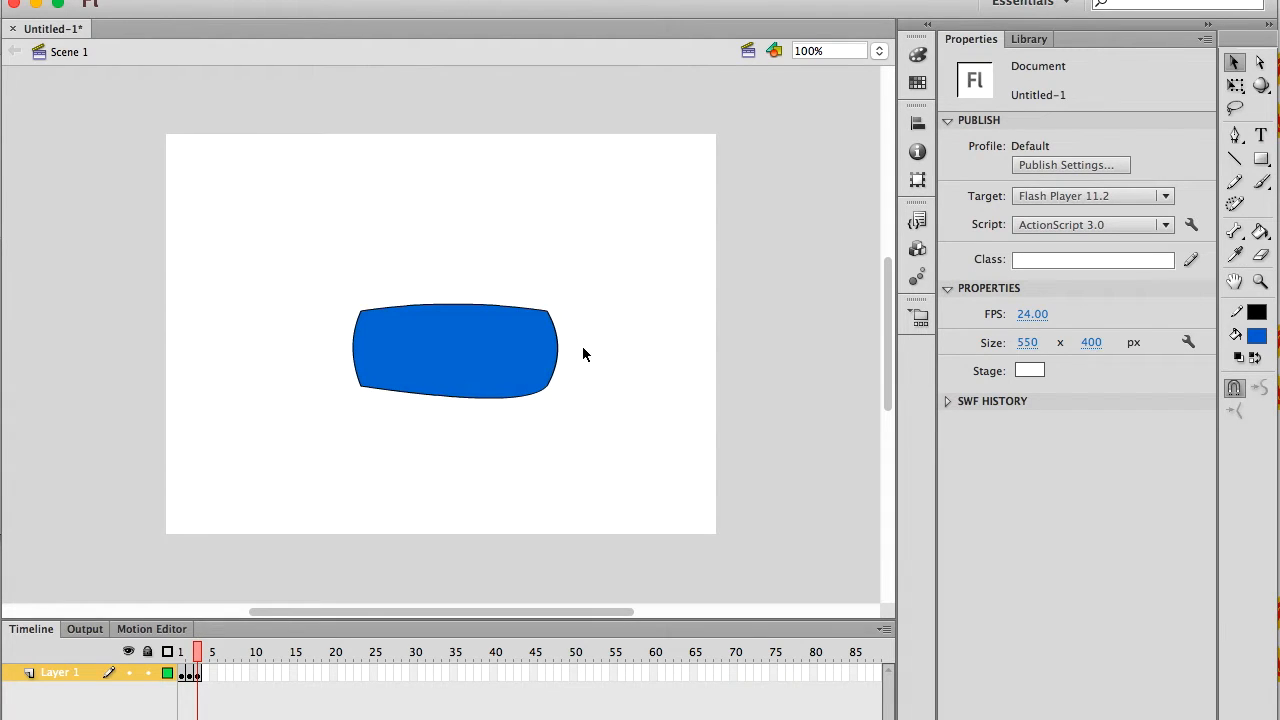
{"action": "left_click_drag", "start_coordinate": [556, 334], "coordinate": [573, 316]}
{"action": "left_click_drag", "start_coordinate": [491, 299], "coordinate": [498, 294]}
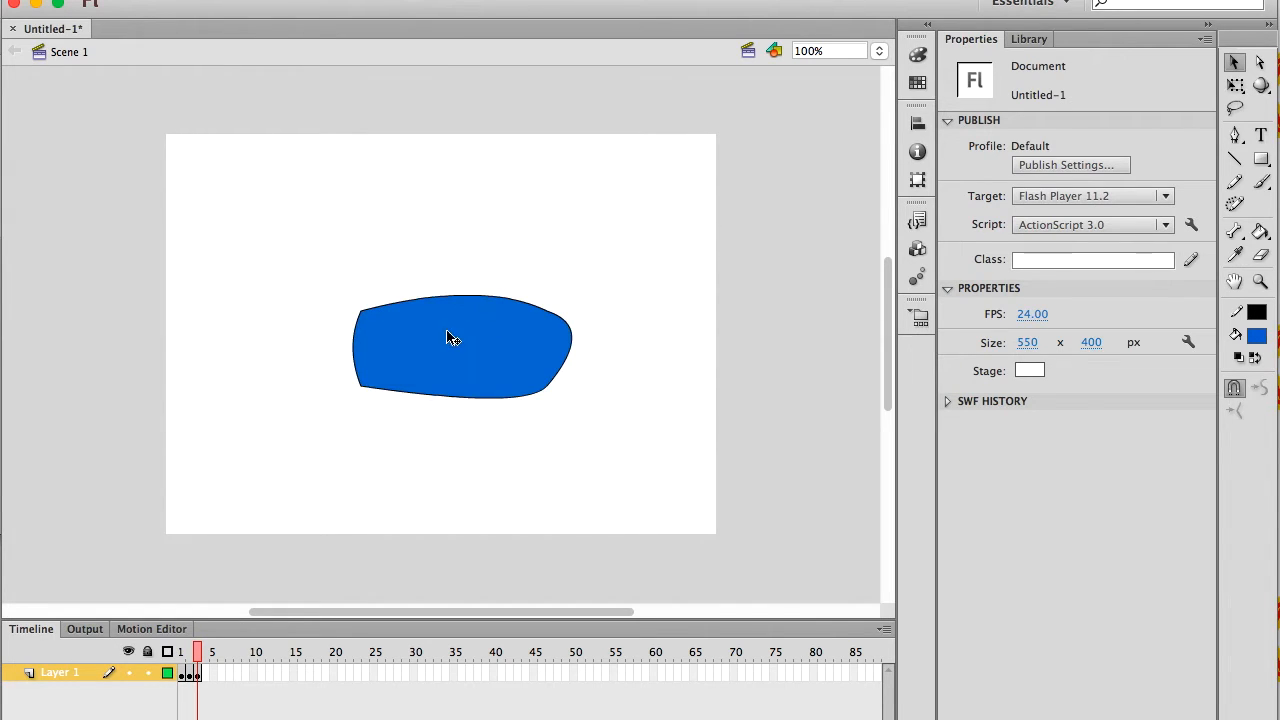
{"action": "left_click_drag", "start_coordinate": [356, 357], "coordinate": [334, 364]}
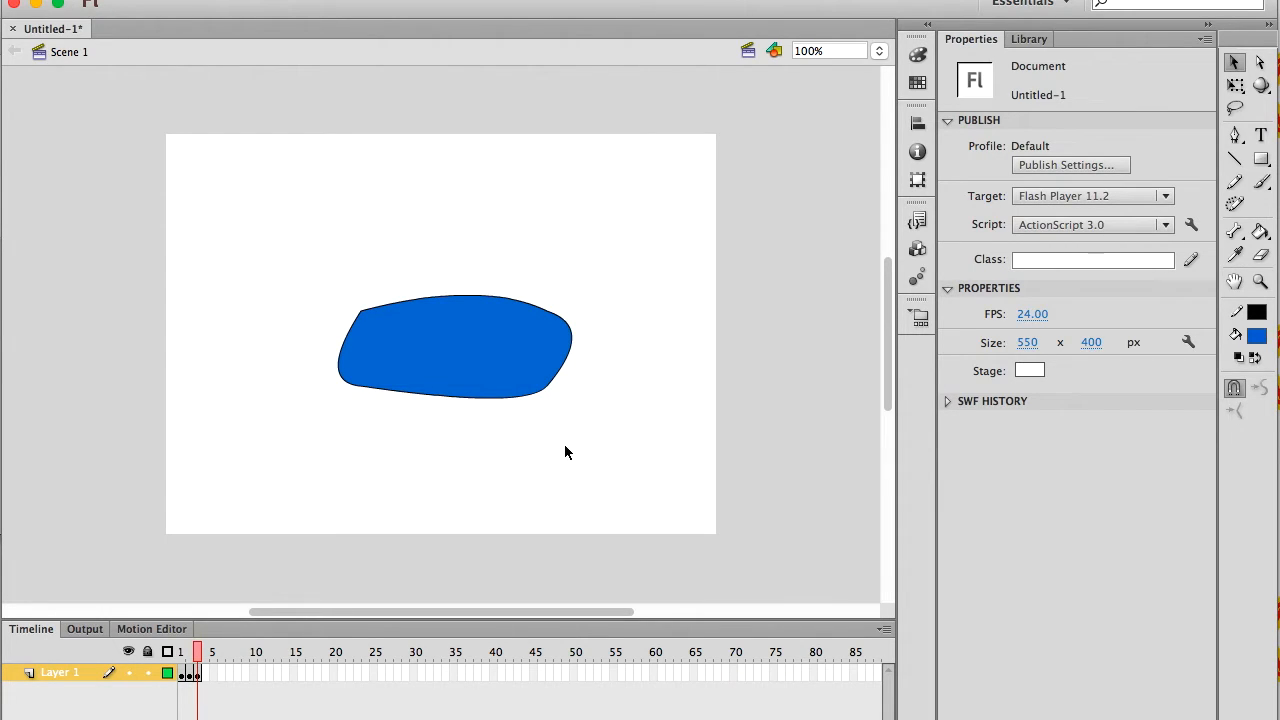
Step: Insert a keyframe at frame 4, stretch the shape's lower-right corner into a small lobe, and extend the left and top edges outward
{"action": "key", "text": "F6"}
{"action": "left_click_drag", "start_coordinate": [560, 374], "coordinate": [606, 398]}
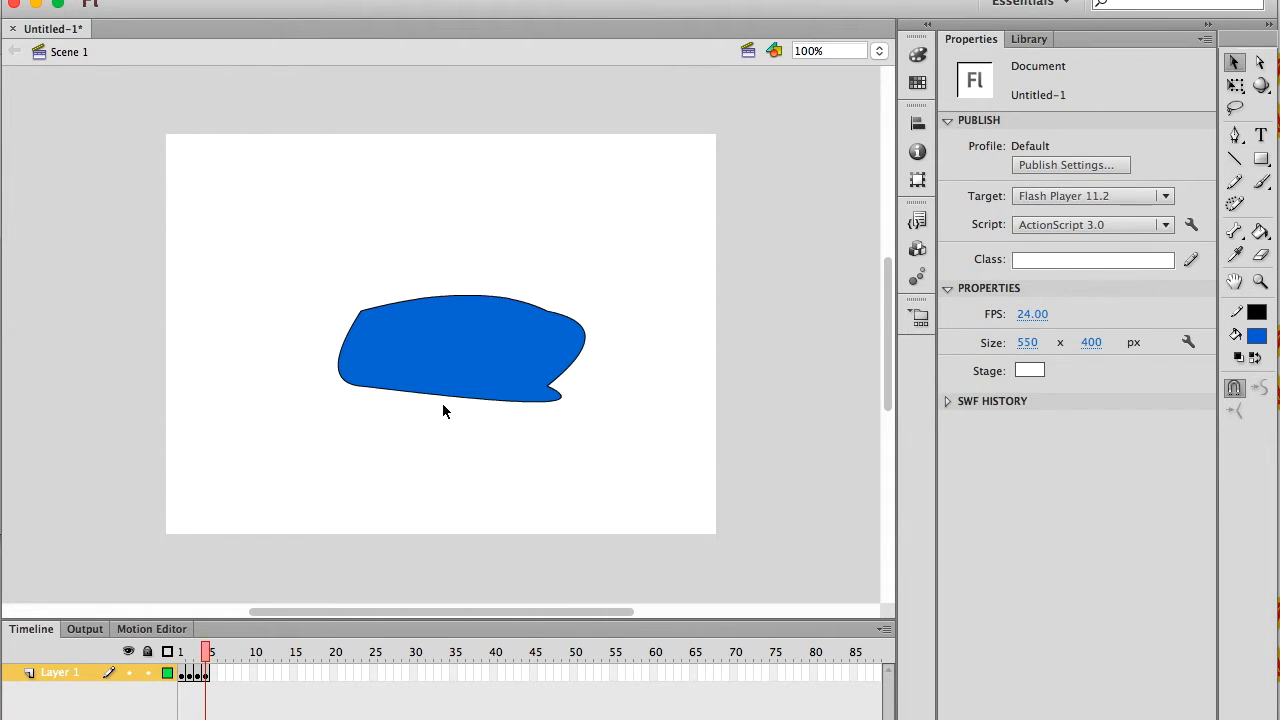
{"action": "left_click_drag", "start_coordinate": [419, 394], "coordinate": [448, 408]}
{"action": "left_click_drag", "start_coordinate": [346, 354], "coordinate": [322, 365]}
{"action": "left_click_drag", "start_coordinate": [409, 306], "coordinate": [359, 297]}
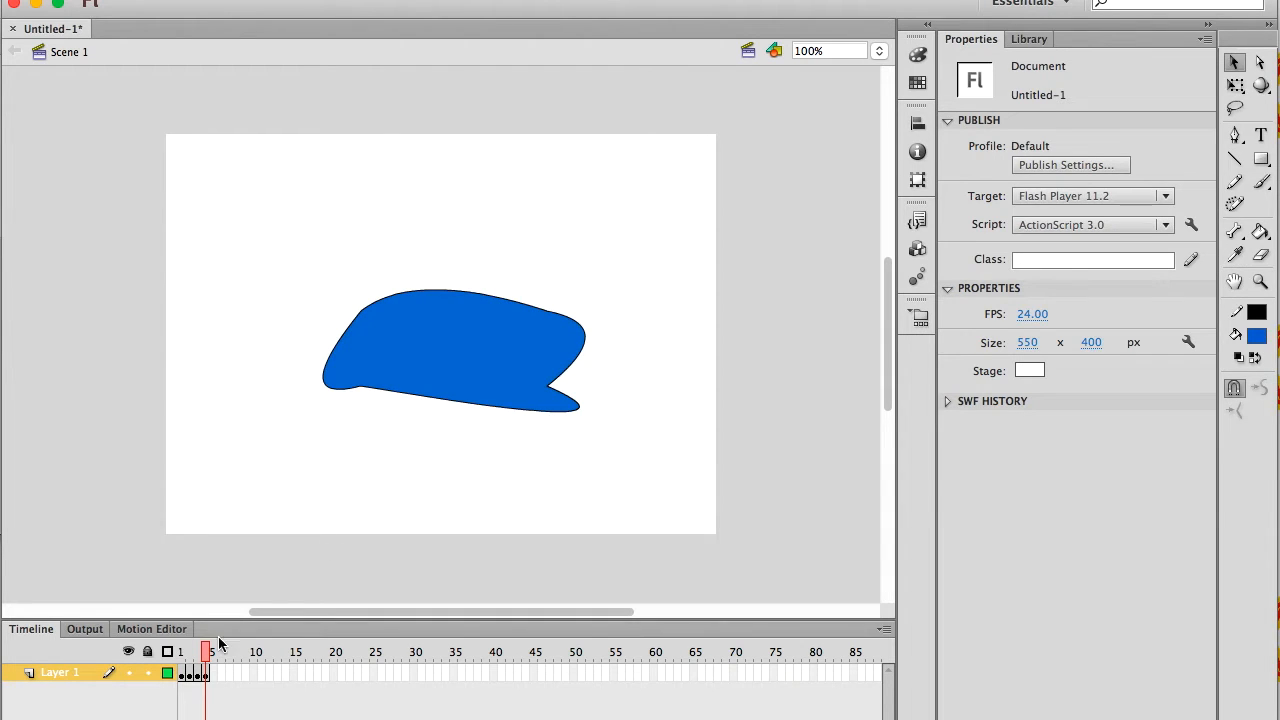
Step: Insert a keyframe at frame 5 and pull the right edge outward, the top up-left, the left side outward and the bottom down-right
{"action": "mouse_move", "coordinate": [207, 652]}
{"action": "left_mouse_down"}
{"action": "mouse_move", "coordinate": [174, 652]}
{"action": "mouse_move", "coordinate": [230, 655]}
{"action": "mouse_move", "coordinate": [157, 660]}
{"action": "mouse_move", "coordinate": [211, 658]}
{"action": "left_mouse_up"}
{"action": "key", "text": "F6"}
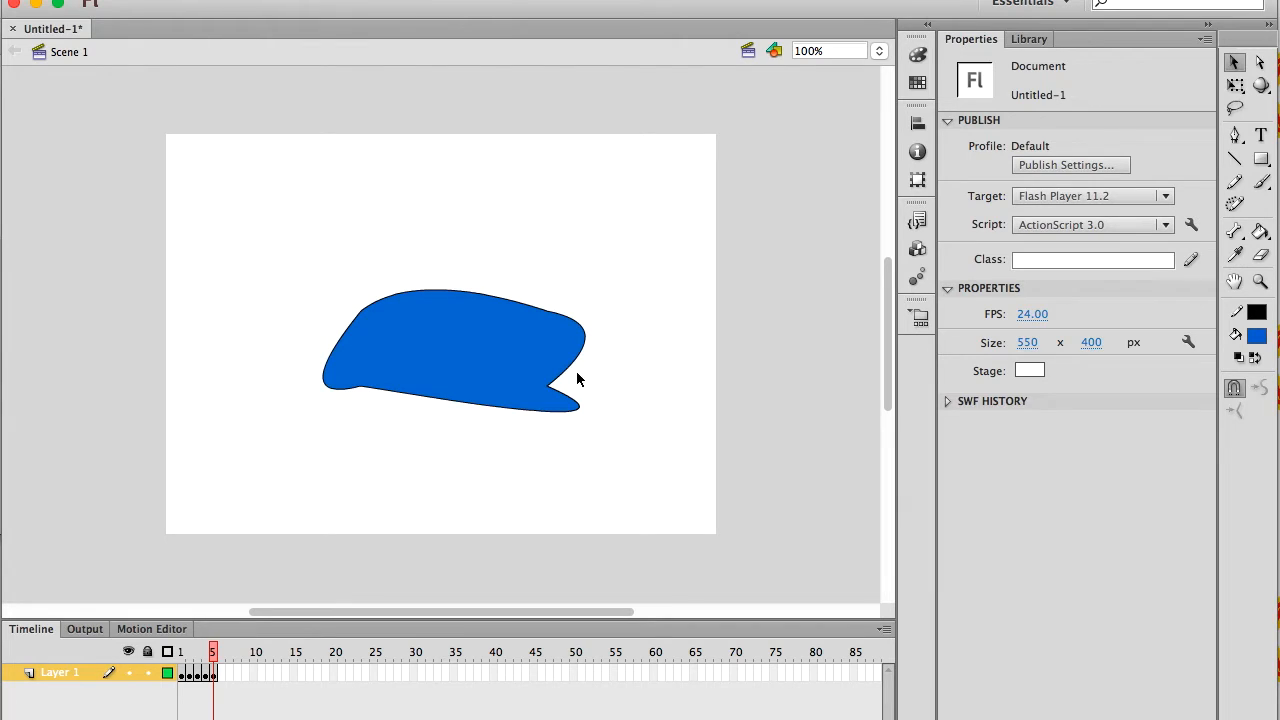
{"action": "left_click_drag", "start_coordinate": [584, 345], "coordinate": [603, 338]}
{"action": "left_click_drag", "start_coordinate": [403, 294], "coordinate": [362, 283]}
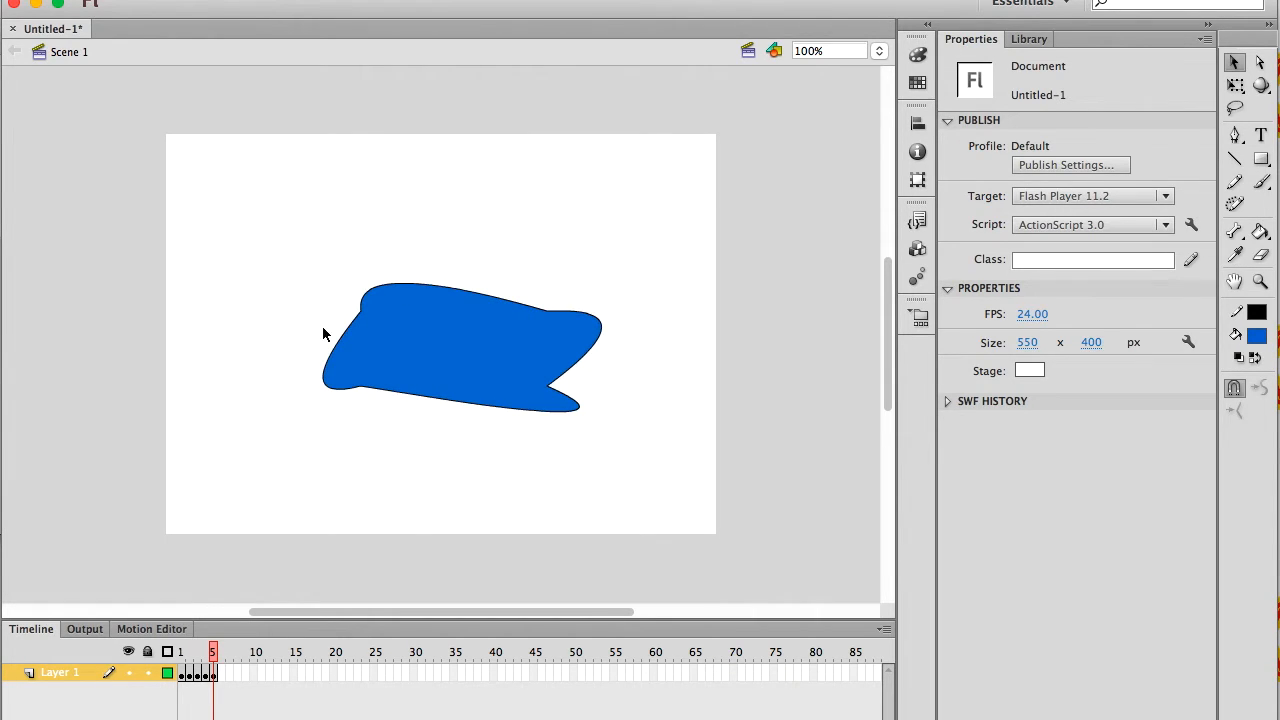
{"action": "left_click_drag", "start_coordinate": [340, 335], "coordinate": [312, 342]}
{"action": "left_click_drag", "start_coordinate": [405, 399], "coordinate": [423, 418]}
Step: Insert a keyframe at frame 6 and stretch the shape's bottom, right, top and left edges slightly further out
{"action": "key", "text": "F6"}
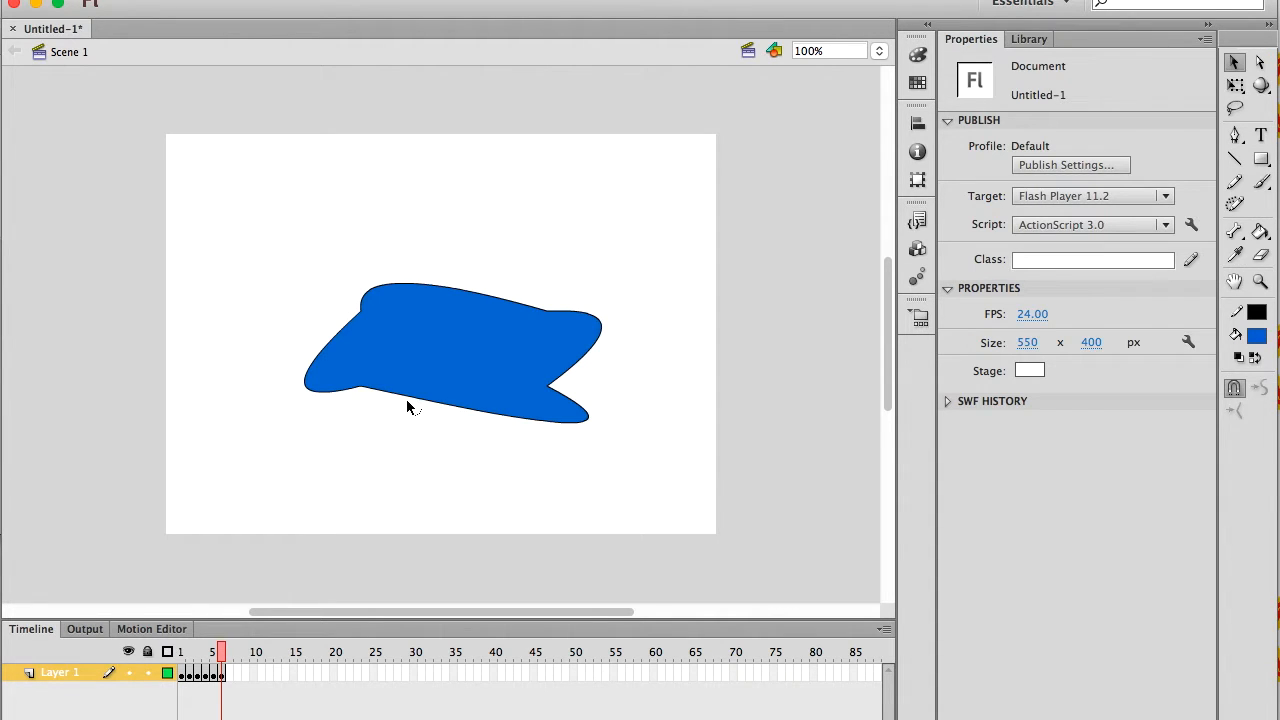
{"action": "left_click_drag", "start_coordinate": [408, 398], "coordinate": [416, 404]}
{"action": "left_click_drag", "start_coordinate": [574, 364], "coordinate": [582, 355]}
{"action": "left_click_drag", "start_coordinate": [478, 292], "coordinate": [468, 282]}
{"action": "left_click_drag", "start_coordinate": [347, 324], "coordinate": [337, 331]}
Step: Insert a keyframe at frame 7 and nudge the bottom edge down, the upper-left lobe left, and the left and right edges outward
{"action": "key", "text": "F6"}
{"action": "left_click_drag", "start_coordinate": [408, 398], "coordinate": [416, 402]}
{"action": "left_click_drag", "start_coordinate": [359, 291], "coordinate": [351, 293]}
{"action": "left_click_drag", "start_coordinate": [328, 341], "coordinate": [321, 347]}
{"action": "left_click_drag", "start_coordinate": [588, 348], "coordinate": [597, 344]}
Step: Insert a keyframe at frame 8, lengthen the lower-right and upper-left lobes, lower the lower-left lobe, and raise the right lobe
{"action": "key", "text": "F6"}
{"action": "left_click_drag", "start_coordinate": [572, 400], "coordinate": [583, 405]}
{"action": "left_click_drag", "start_coordinate": [327, 402], "coordinate": [332, 412]}
{"action": "left_click_drag", "start_coordinate": [583, 300], "coordinate": [576, 289]}
{"action": "left_click_drag", "start_coordinate": [351, 296], "coordinate": [342, 301]}
Step: Insert a keyframe at frame 9 and extend the bottom edge, lower-left lobe, upper-right lobe and upper-left lobe slightly further
{"action": "key", "text": "F6"}
{"action": "left_click_drag", "start_coordinate": [451, 411], "coordinate": [458, 419]}
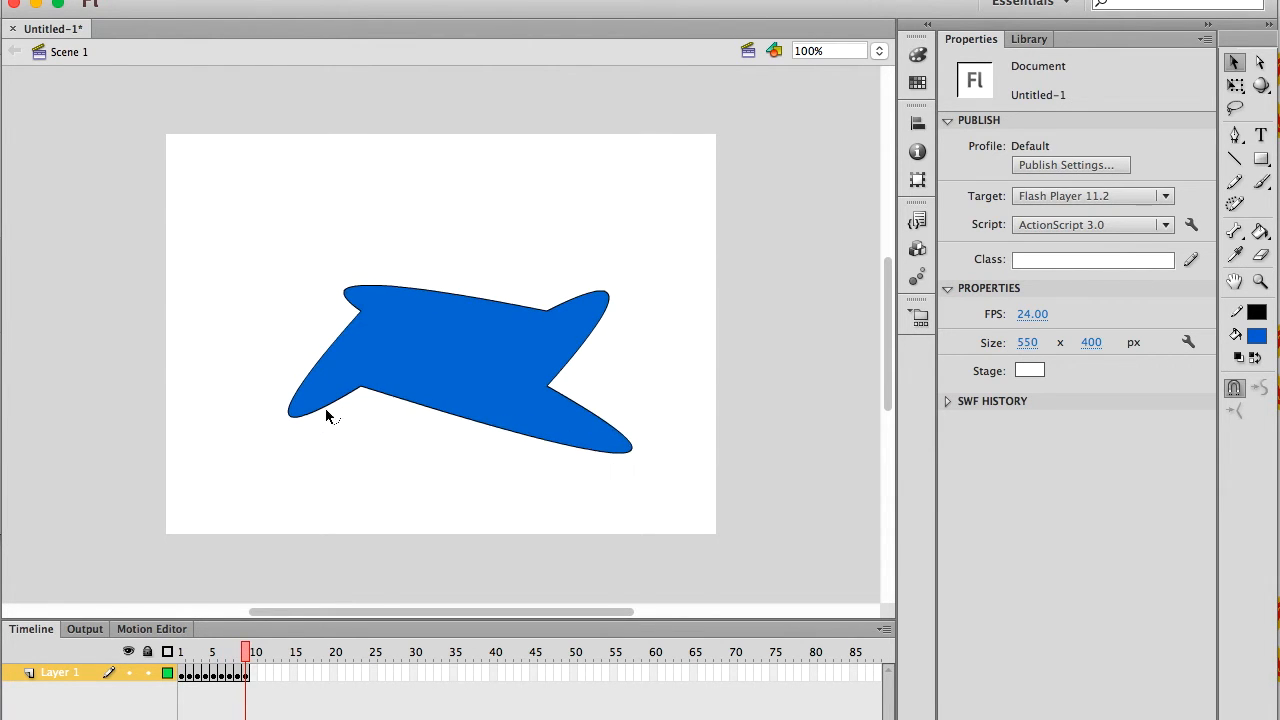
{"action": "left_click_drag", "start_coordinate": [337, 402], "coordinate": [345, 408]}
{"action": "left_click_drag", "start_coordinate": [578, 297], "coordinate": [586, 287]}
{"action": "left_click_drag", "start_coordinate": [340, 300], "coordinate": [326, 289]}
Step: Insert a keyframe at frame 10, pull the bottom edge and lower-left lobe down, and stretch the upper-right lobe and top edge outward
{"action": "key", "text": "F6"}
{"action": "left_click_drag", "start_coordinate": [408, 406], "coordinate": [414, 416]}
{"action": "left_click_drag", "start_coordinate": [338, 406], "coordinate": [338, 418]}
{"action": "left_click_drag", "start_coordinate": [578, 293], "coordinate": [586, 282]}
{"action": "left_click_drag", "start_coordinate": [447, 296], "coordinate": [431, 292]}
Step: Insert a keyframe at frame 11, raise the upper-right arm, pull the top edge up-left, lower the lower-left arm, and bend the lower-right arm up-right
{"action": "key", "text": "F6"}
{"action": "left_click_drag", "start_coordinate": [587, 281], "coordinate": [594, 270]}
{"action": "left_click_drag", "start_coordinate": [434, 290], "coordinate": [406, 281]}
{"action": "left_click_drag", "start_coordinate": [331, 371], "coordinate": [324, 384]}
{"action": "left_click_drag", "start_coordinate": [592, 461], "coordinate": [612, 452]}
Step: Insert a keyframe at frame 12 and bend the shape's four arms, swinging the upper-left one down-left and the upper-right one up-left
{"action": "key", "text": "F6"}
{"action": "left_click_drag", "start_coordinate": [303, 292], "coordinate": [291, 302]}
{"action": "left_click_drag", "start_coordinate": [331, 430], "coordinate": [338, 434]}
{"action": "left_click_drag", "start_coordinate": [609, 266], "coordinate": [599, 255]}
{"action": "left_click_drag", "start_coordinate": [648, 435], "coordinate": [652, 423]}
Step: Insert a keyframe at frame 13 and swing all four arms slightly counterclockwise around the shape's body
{"action": "key", "text": "F6"}
{"action": "left_click_drag", "start_coordinate": [584, 270], "coordinate": [577, 264]}
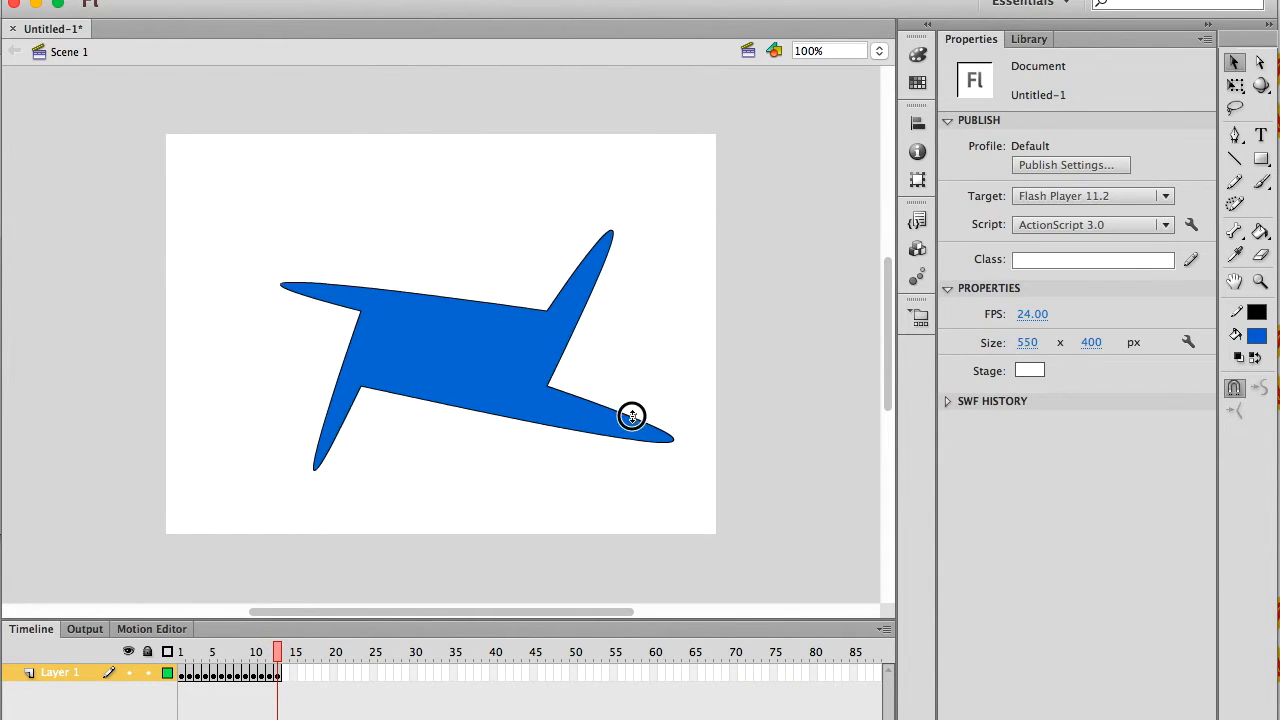
{"action": "left_click_drag", "start_coordinate": [631, 416], "coordinate": [633, 406]}
{"action": "left_click_drag", "start_coordinate": [305, 291], "coordinate": [304, 302]}
{"action": "left_click_drag", "start_coordinate": [338, 431], "coordinate": [349, 435]}
Step: Insert a keyframe at frame 14, raise the two right-hand arms, shift the lower-left arm rightward, and lower the upper-left arm
{"action": "key", "text": "F6"}
{"action": "left_click_drag", "start_coordinate": [608, 256], "coordinate": [606, 239]}
{"action": "left_click_drag", "start_coordinate": [651, 407], "coordinate": [654, 391]}
{"action": "left_click_drag", "start_coordinate": [344, 440], "coordinate": [353, 445]}
{"action": "left_click_drag", "start_coordinate": [308, 305], "coordinate": [306, 314]}
Step: Insert a keyframe at frame 15, bend the upper-right arm left, lift the lower-right arm, and narrow the two left-hand arms
{"action": "key", "text": "F6"}
{"action": "left_click_drag", "start_coordinate": [593, 218], "coordinate": [581, 216]}
{"action": "left_click_drag", "start_coordinate": [646, 403], "coordinate": [646, 386]}
{"action": "left_click_drag", "start_coordinate": [348, 449], "coordinate": [358, 451]}
{"action": "left_click_drag", "start_coordinate": [283, 312], "coordinate": [284, 327]}
Step: Insert a keyframe at frame 16, thin the lower-right and lower-left arms into spikes, bend the upper-right arm, and bow the top edge upward
{"action": "key", "text": "F6"}
{"action": "left_click_drag", "start_coordinate": [582, 222], "coordinate": [568, 219]}
{"action": "left_click_drag", "start_coordinate": [646, 388], "coordinate": [646, 377]}
{"action": "left_click_drag", "start_coordinate": [358, 422], "coordinate": [365, 422]}
{"action": "left_click_drag", "start_coordinate": [468, 313], "coordinate": [468, 302]}
{"action": "left_click_drag", "start_coordinate": [559, 327], "coordinate": [564, 361]}
Step: Insert a keyframe at frame 17 and bulge the body's bottom edge downward and its top edge upward
{"action": "key", "text": "F6"}
{"action": "left_click_drag", "start_coordinate": [472, 385], "coordinate": [472, 399]}
{"action": "left_click_drag", "start_coordinate": [463, 304], "coordinate": [457, 272]}
Step: Insert a keyframe at frame 18, deepen the bottom bulge, and pull the upper-right arm to the right
{"action": "key", "text": "F6"}
{"action": "left_click_drag", "start_coordinate": [471, 399], "coordinate": [470, 416]}
{"action": "left_click_drag", "start_coordinate": [569, 320], "coordinate": [582, 320]}
Step: Insert a keyframe at frame 19, extend the bottom and top bulges further, and shift the upper-right arm rightward
{"action": "key", "text": "F6"}
{"action": "left_click_drag", "start_coordinate": [473, 416], "coordinate": [474, 431]}
{"action": "left_click_drag", "start_coordinate": [478, 277], "coordinate": [476, 254]}
{"action": "left_click_drag", "start_coordinate": [582, 309], "coordinate": [595, 309]}
Step: Insert keyframes at frames 20 and 21, progressively enlarging the bottom and top bulges and moving the upper-right arm outward
{"action": "key", "text": "F6"}
{"action": "left_click_drag", "start_coordinate": [503, 430], "coordinate": [503, 449]}
{"action": "left_click_drag", "start_coordinate": [450, 249], "coordinate": [448, 225]}
{"action": "left_click_drag", "start_coordinate": [468, 230], "coordinate": [464, 211]}
{"action": "left_click_drag", "start_coordinate": [531, 437], "coordinate": [541, 448]}
{"action": "left_click_drag", "start_coordinate": [588, 306], "coordinate": [599, 301]}
Step: Insert a keyframe at frame 22, pull the bottom bulge down-right and the top bulge up-left, and shift the upper-right arm outward
{"action": "key", "text": "F6"}
{"action": "left_click_drag", "start_coordinate": [549, 435], "coordinate": [563, 443]}
{"action": "left_click_drag", "start_coordinate": [453, 205], "coordinate": [443, 193]}
{"action": "left_click_drag", "start_coordinate": [584, 318], "coordinate": [592, 312]}
Step: Insert a keyframe at frame 23 and stretch the top bulge up-left, the bottom bulge down-right, and the upper-right arm up-right
{"action": "key", "text": "F6"}
{"action": "left_click_drag", "start_coordinate": [432, 192], "coordinate": [419, 184]}
{"action": "left_click_drag", "start_coordinate": [510, 462], "coordinate": [522, 478]}
{"action": "left_click_drag", "start_coordinate": [596, 305], "coordinate": [604, 300]}
Step: Insert a keyframe at frame 24, extend the top and bottom bulges diagonally again, and reshape the upper-right arm's inner edge
{"action": "key", "text": "F6"}
{"action": "left_click_drag", "start_coordinate": [394, 186], "coordinate": [383, 175]}
{"action": "left_click_drag", "start_coordinate": [486, 464], "coordinate": [497, 475]}
{"action": "left_click_drag", "start_coordinate": [602, 302], "coordinate": [610, 320]}
Step: Insert a keyframe at frame 25, raise the top bulge, pull the lower-right bulge to the right, and lengthen the upper-right arm
{"action": "key", "text": "F6"}
{"action": "left_click_drag", "start_coordinate": [474, 226], "coordinate": [477, 214]}
{"action": "left_click_drag", "start_coordinate": [584, 443], "coordinate": [602, 441]}
{"action": "left_click_drag", "start_coordinate": [612, 292], "coordinate": [616, 284]}
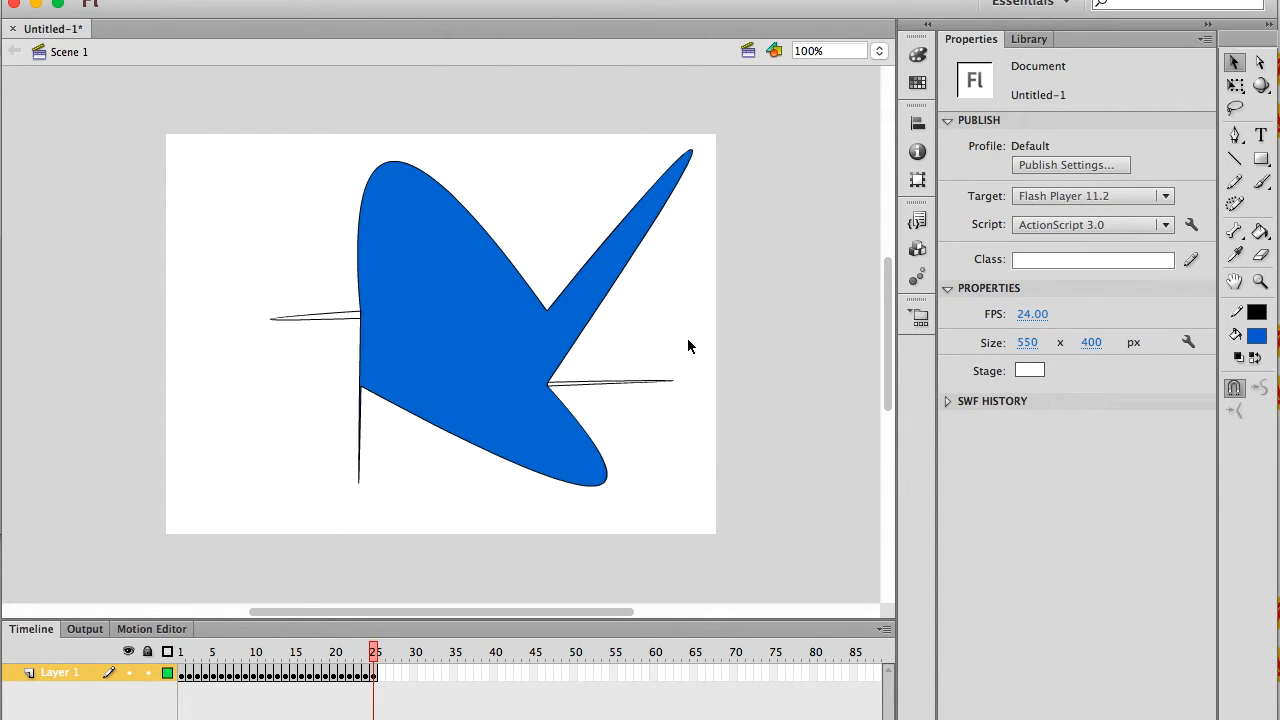
Step: Play the frame-by-frame shape animation on the timeline several times to review the distortion
{"action": "key", "text": "Return"}
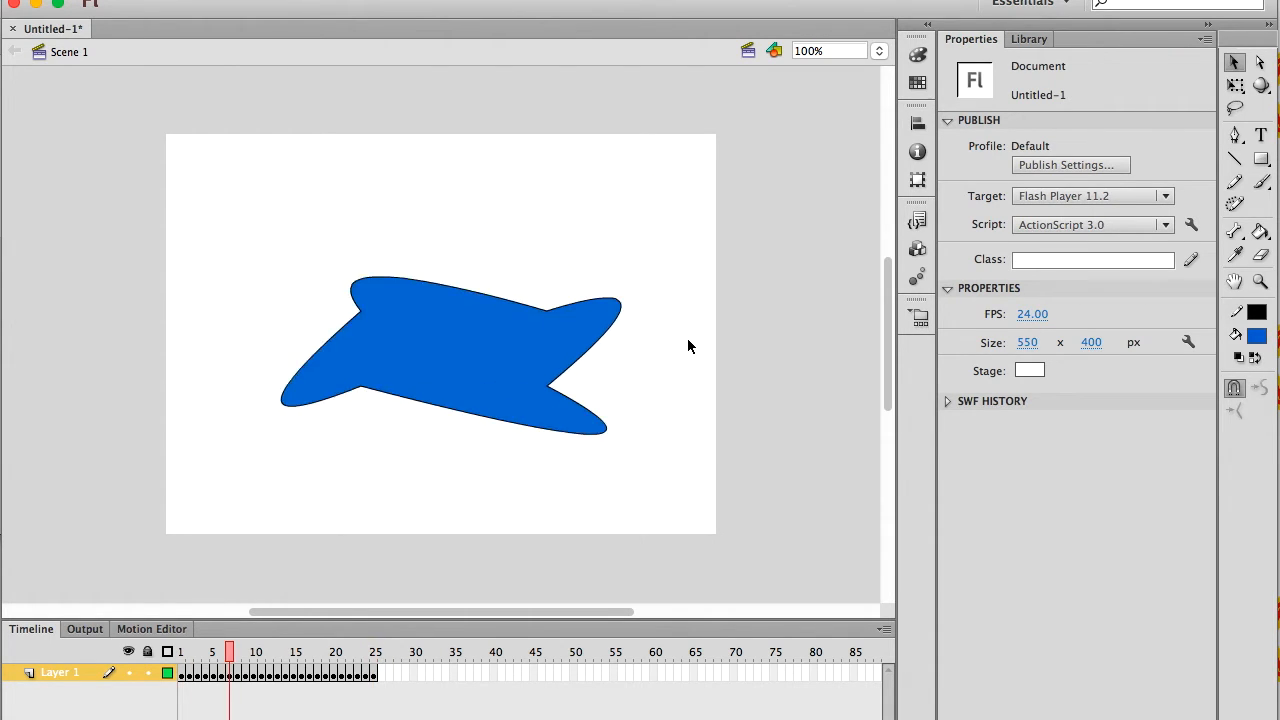
{"action": "key", "text": "Return"}
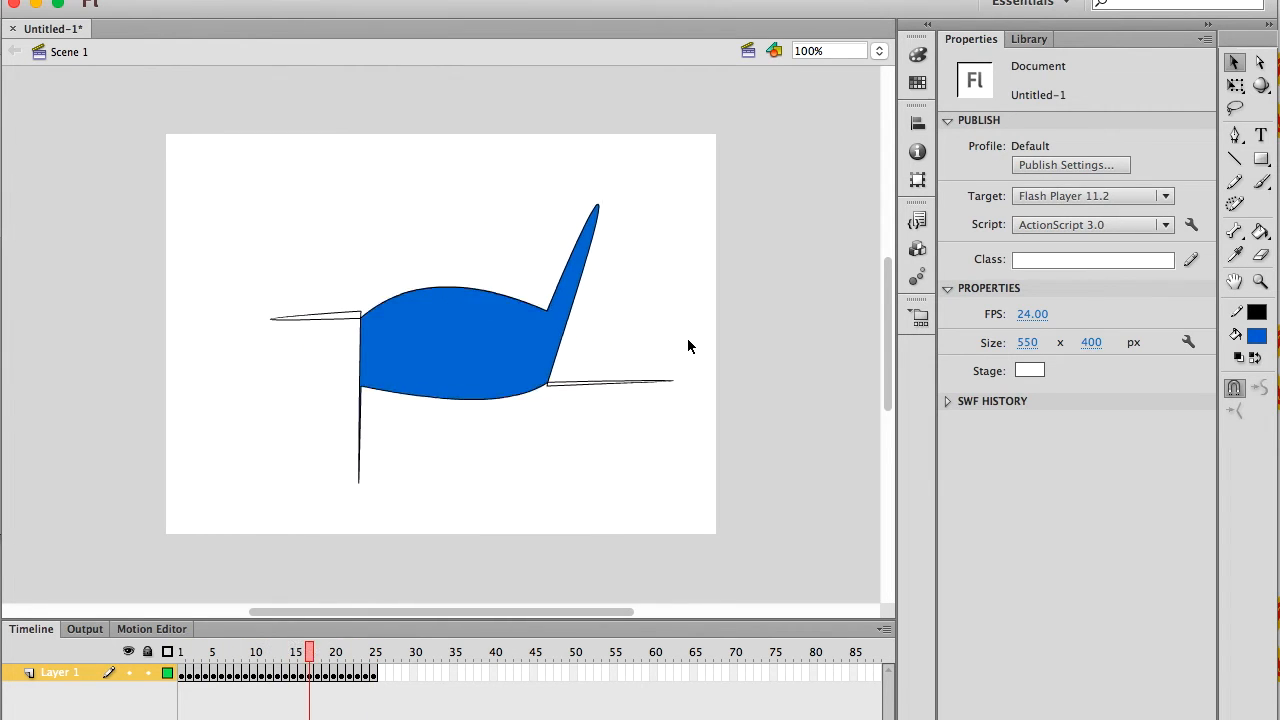
{"action": "key", "text": "Return"}
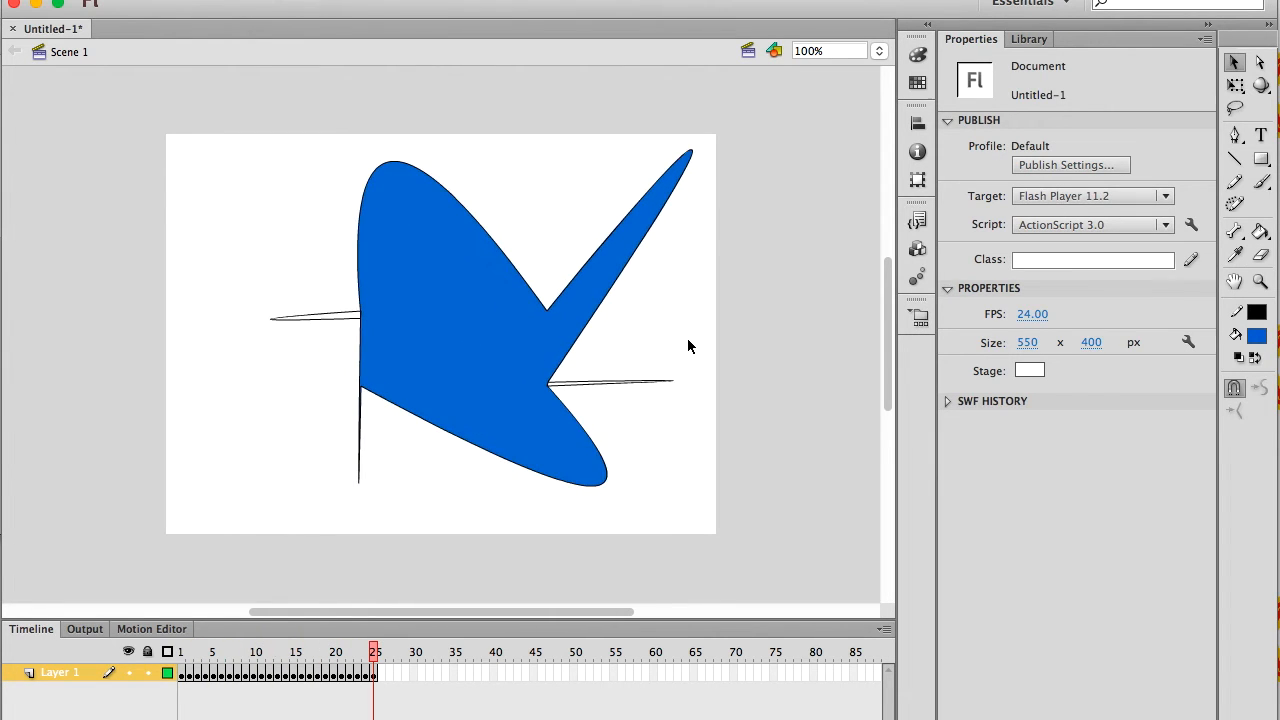
{"action": "key", "text": "Return"}
{"action": "key", "text": "Return"}
{"action": "key", "text": "Return"}
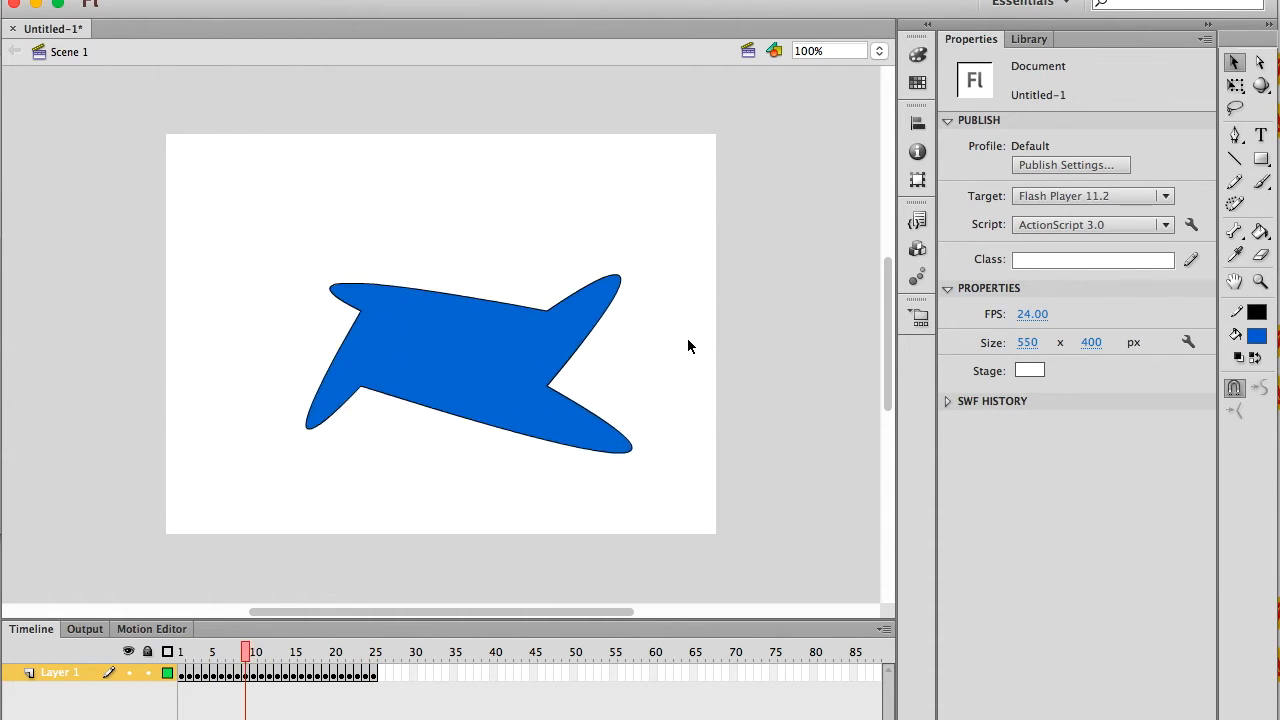
{"action": "key", "text": "Return"}
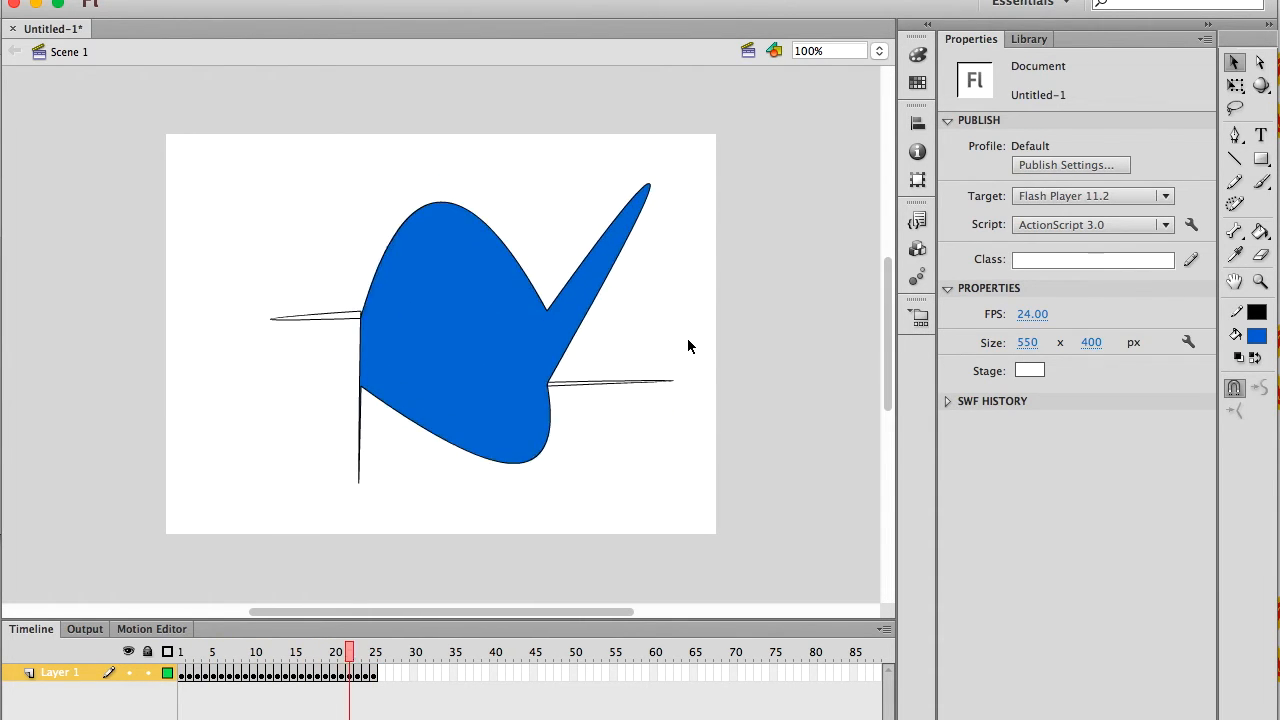
{"action": "key", "text": "Return"}
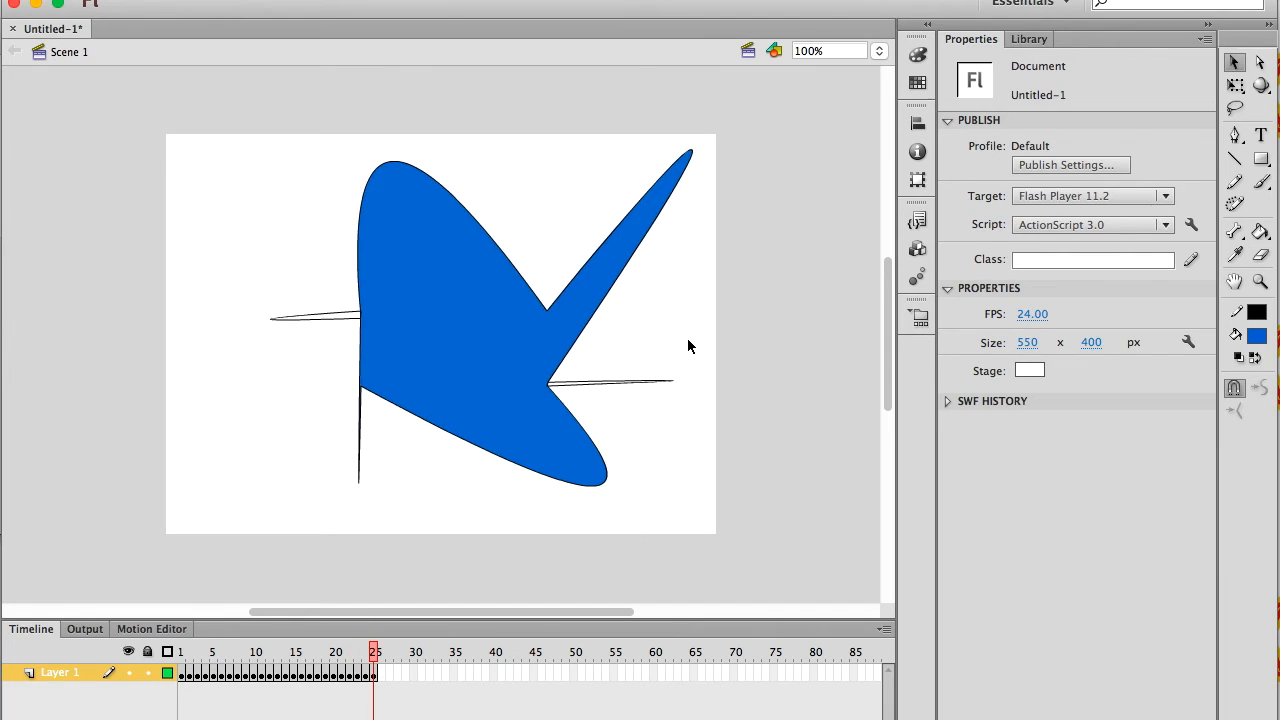
Step: Copy frames 1 to 25 of Layer 1 and paste them starting at frame 26
{"action": "key", "text": "Return"}
{"action": "left_click", "coordinate": [181, 676]}
{"action": "left_click", "coordinate": [375, 680], "text": "shift"}
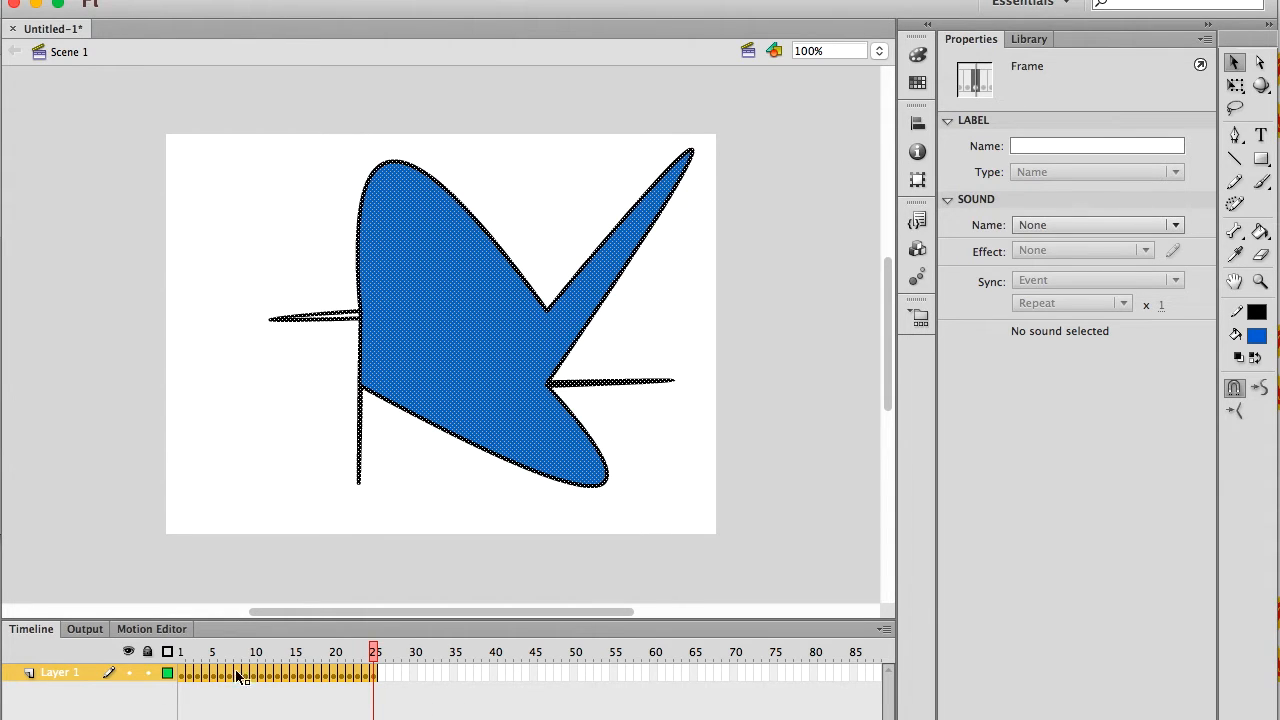
{"action": "right_click", "coordinate": [323, 680]}
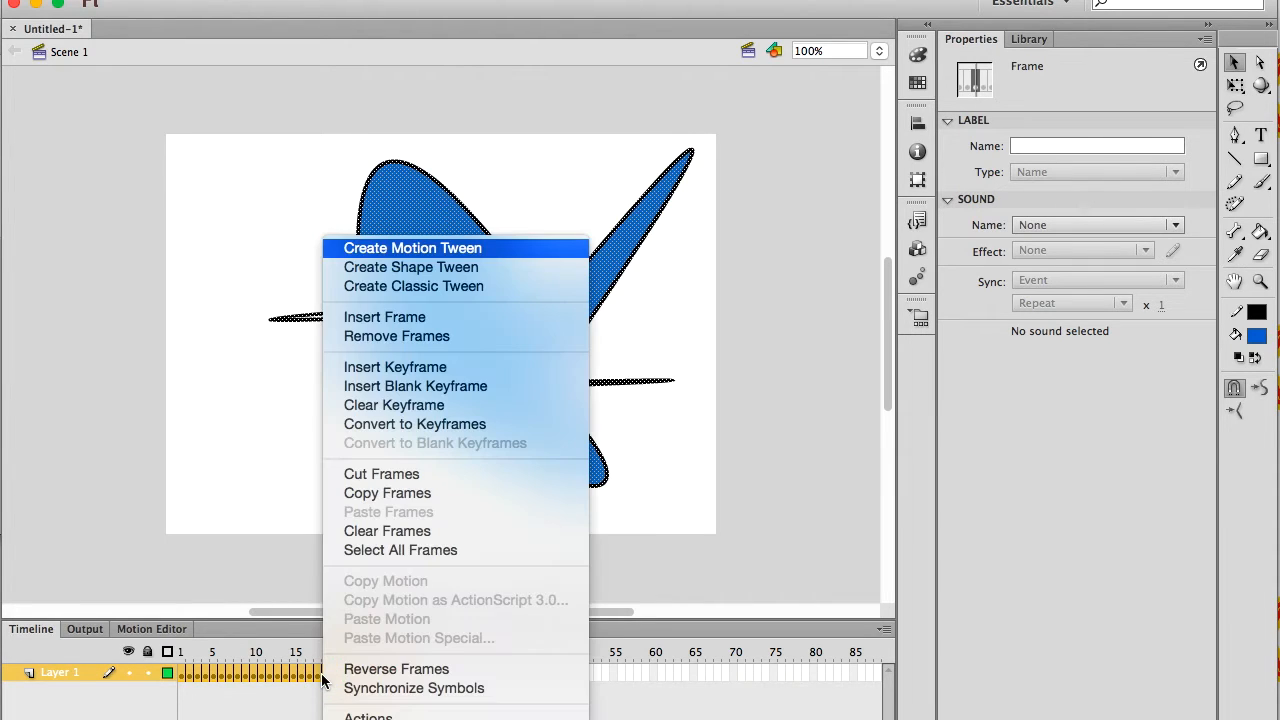
{"action": "left_click", "coordinate": [417, 495]}
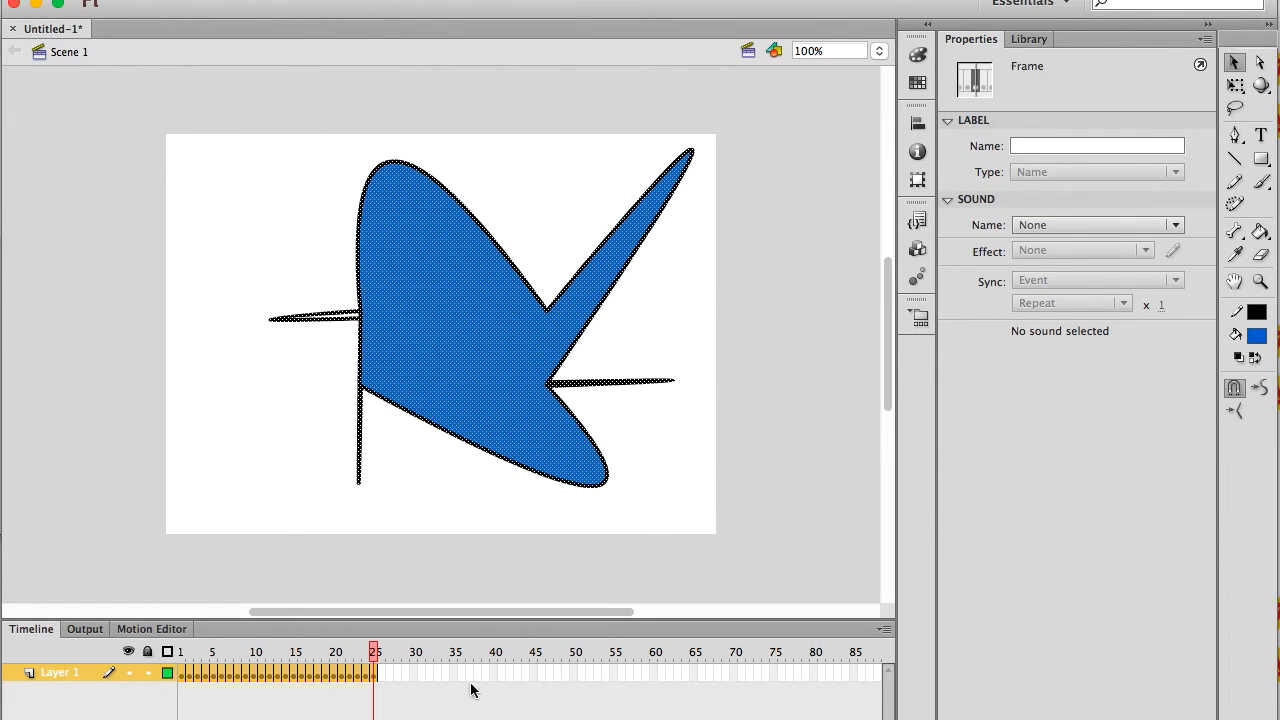
{"action": "left_click", "coordinate": [381, 677]}
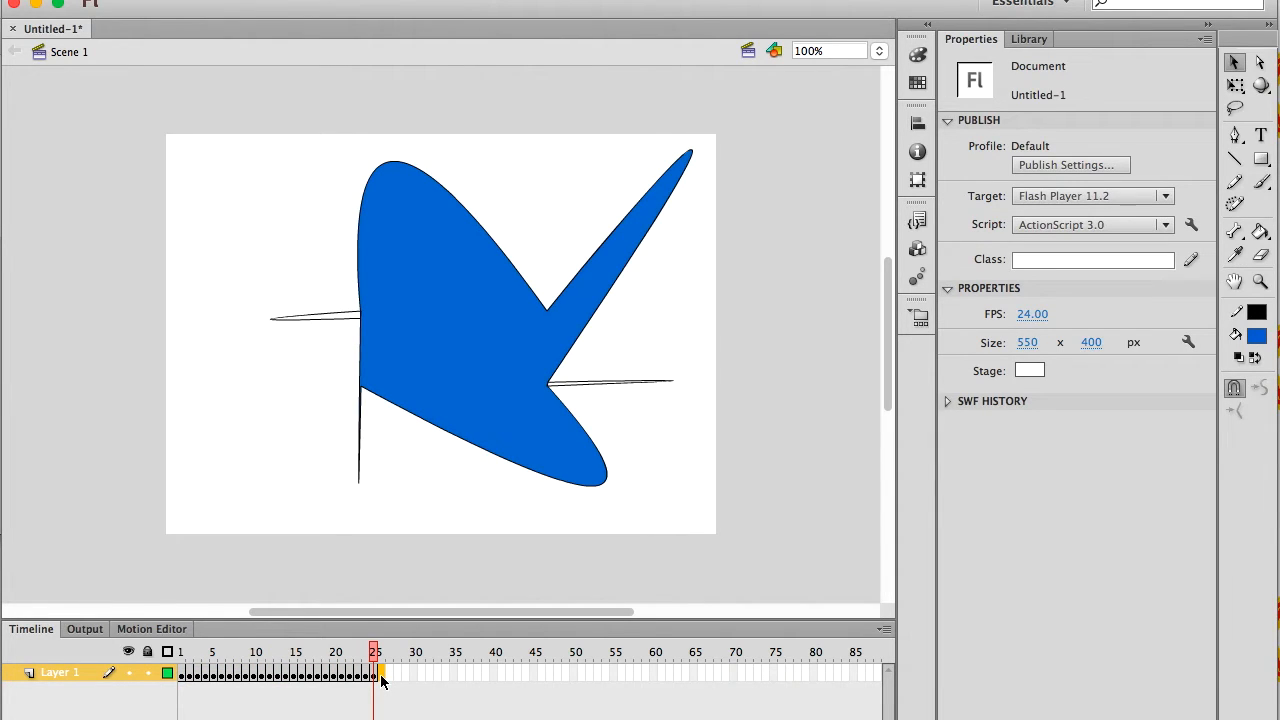
{"action": "right_click", "coordinate": [381, 680]}
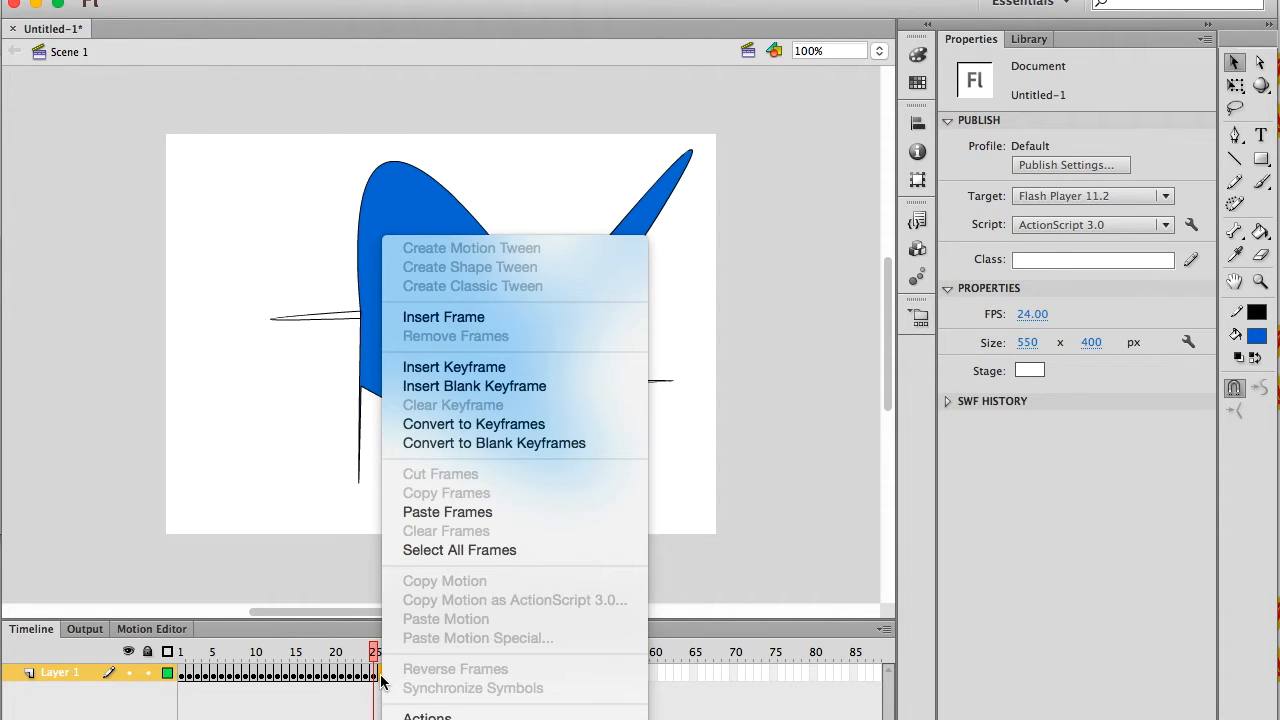
{"action": "left_click", "coordinate": [472, 513]}
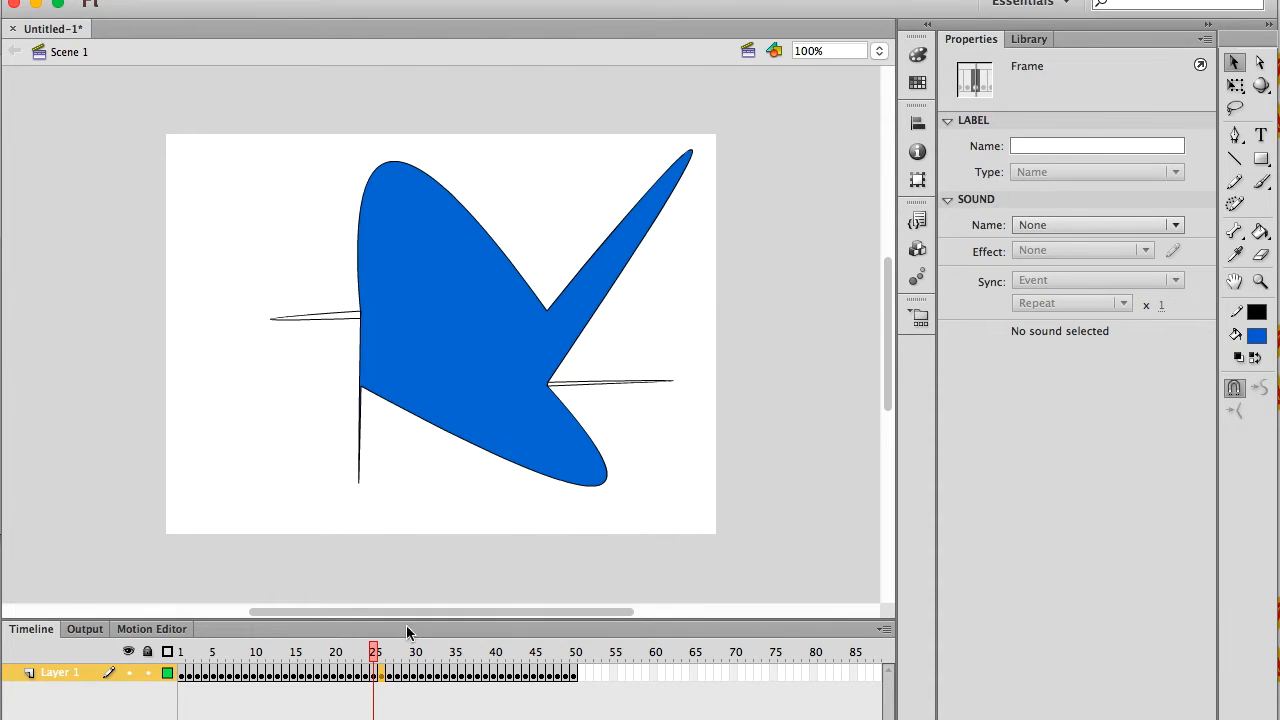
Step: Reverse the order of the pasted frames 26 to 50 on Layer 1
{"action": "mouse_move", "coordinate": [378, 672]}
{"action": "left_mouse_down"}
{"action": "mouse_move", "coordinate": [179, 680]}
{"action": "mouse_move", "coordinate": [286, 660]}
{"action": "mouse_move", "coordinate": [580, 672]}
{"action": "mouse_move", "coordinate": [383, 678]}
{"action": "left_mouse_up"}
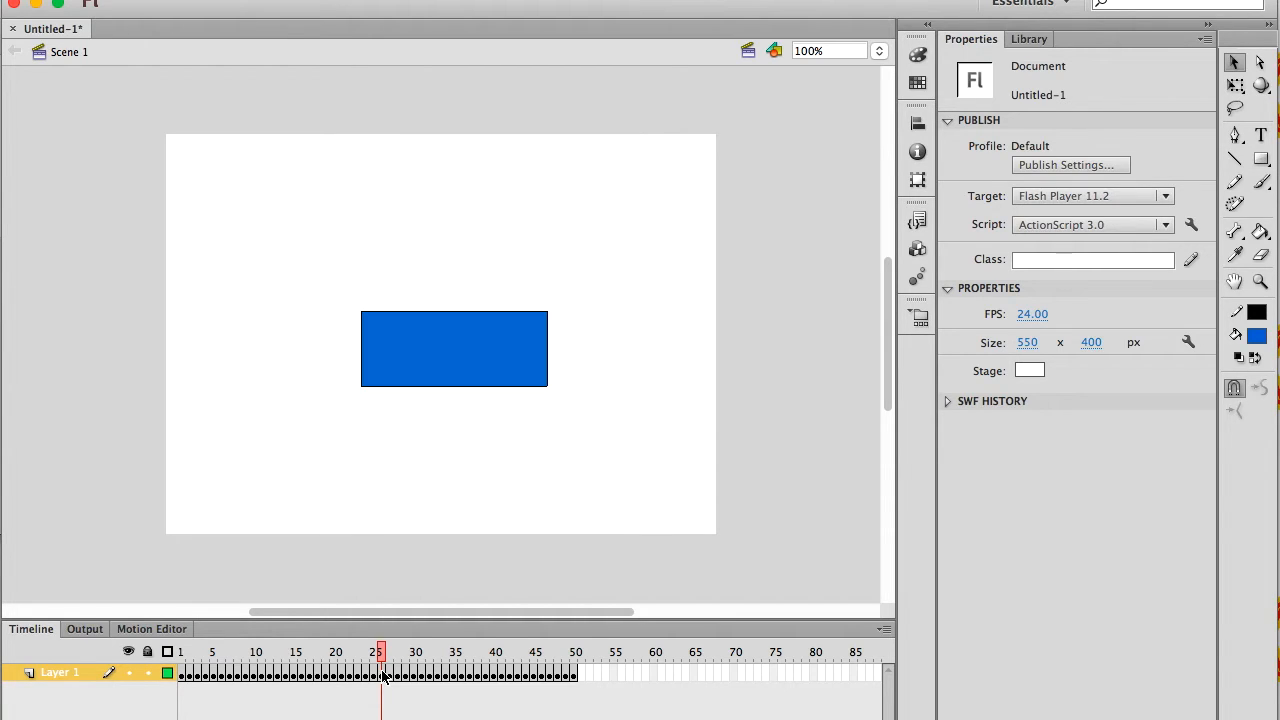
{"action": "left_click", "coordinate": [384, 677]}
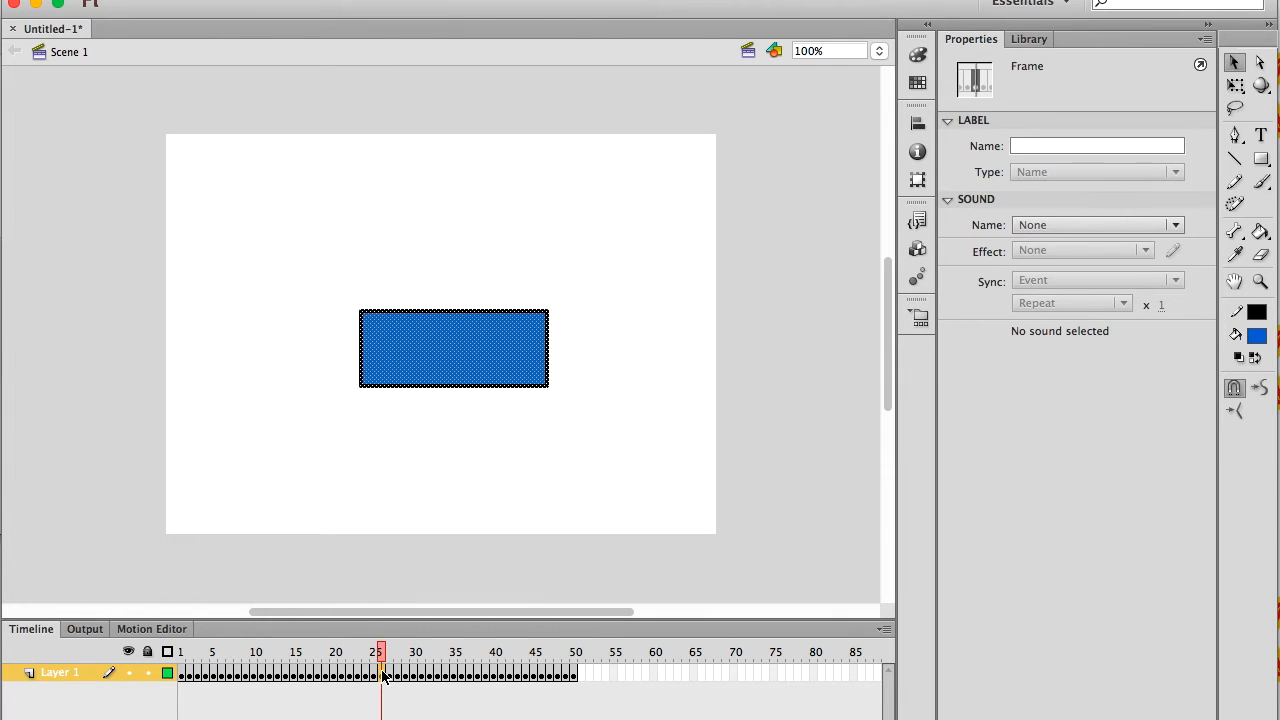
{"action": "left_click", "coordinate": [575, 677], "text": "shift"}
{"action": "right_click", "coordinate": [474, 680]}
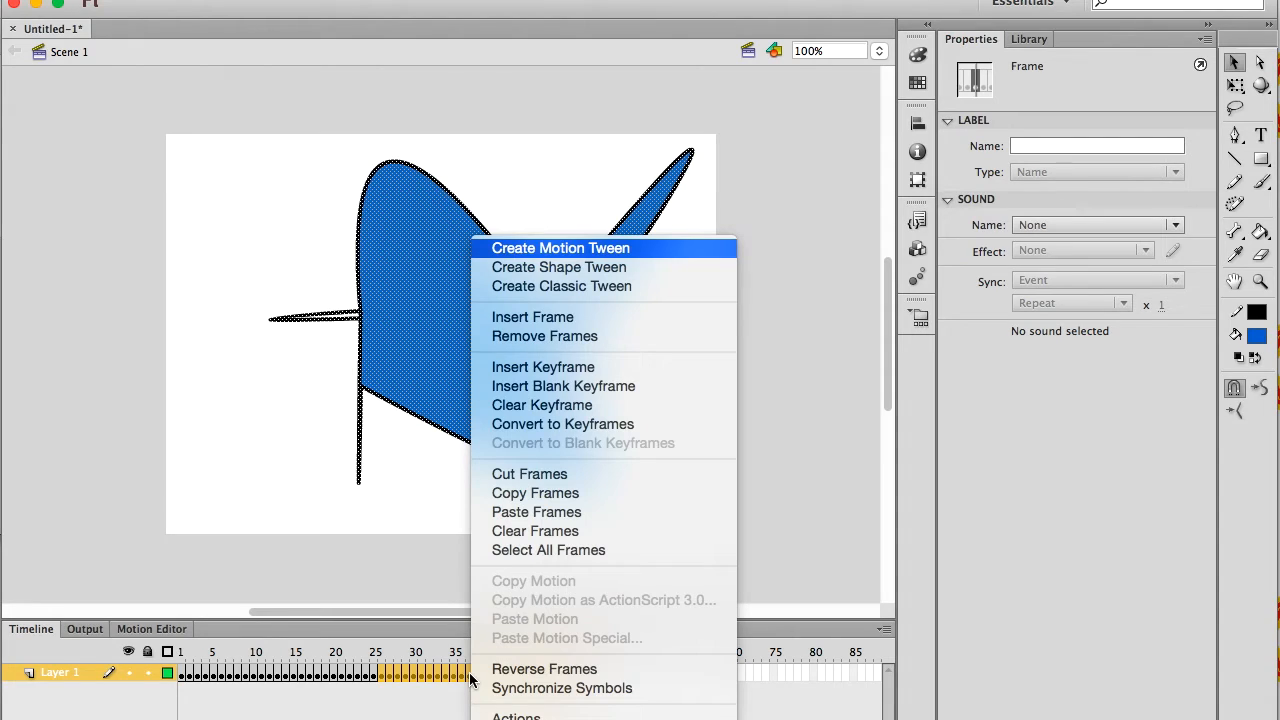
{"action": "left_click", "coordinate": [553, 669]}
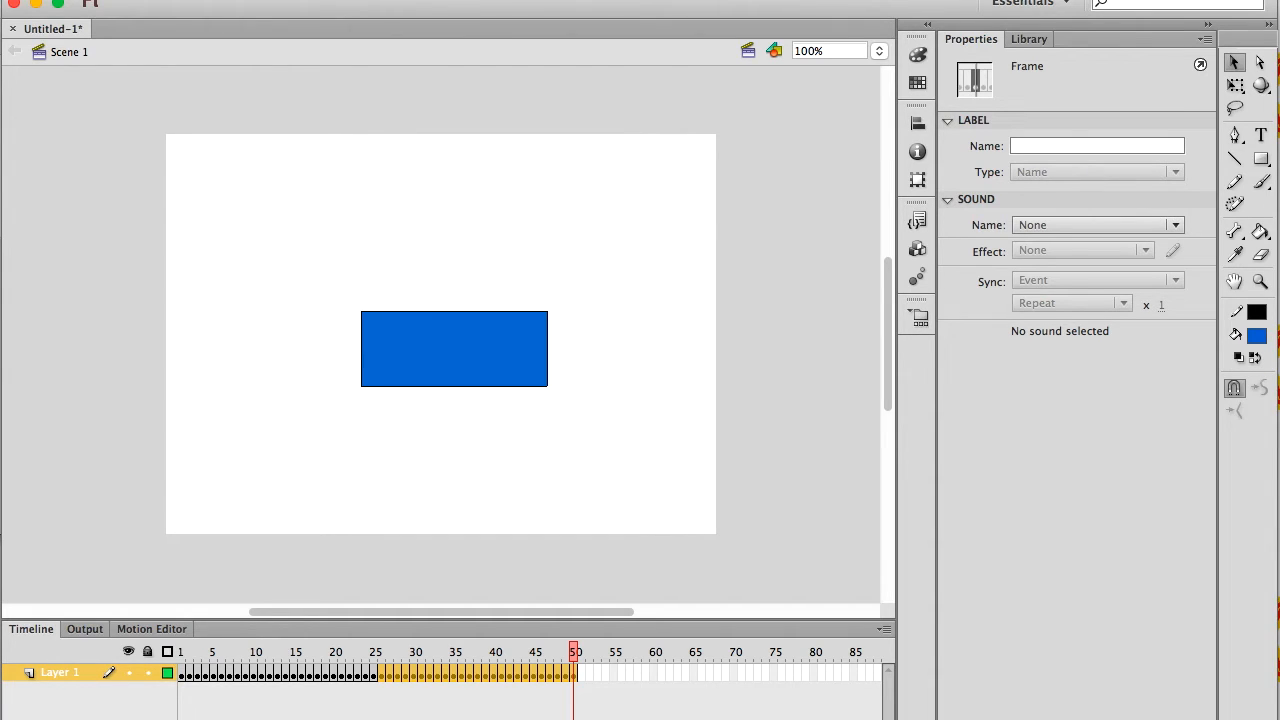
Step: Review the animation by scrubbing from frame 1 to 50, test the movie in a preview window, and close the preview
{"action": "left_click", "coordinate": [182, 674]}
{"action": "left_click_drag", "start_coordinate": [182, 652], "coordinate": [585, 651]}
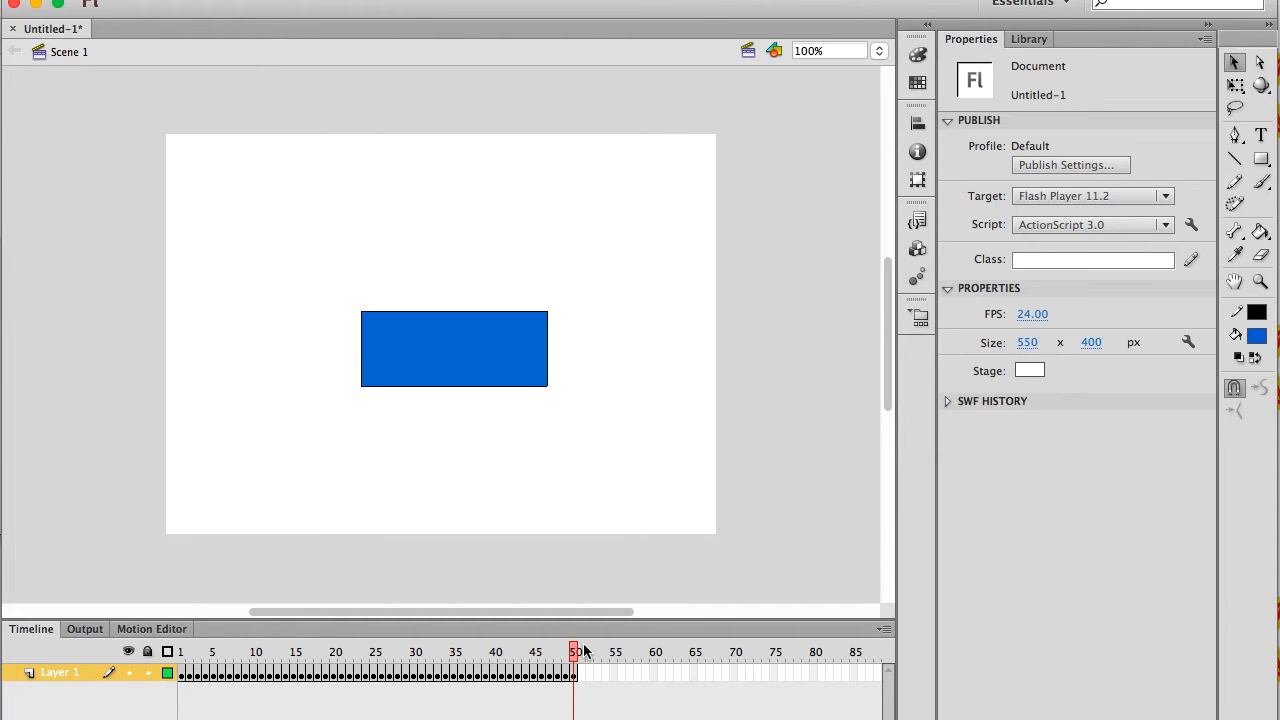
{"action": "key", "text": "super+Return"}
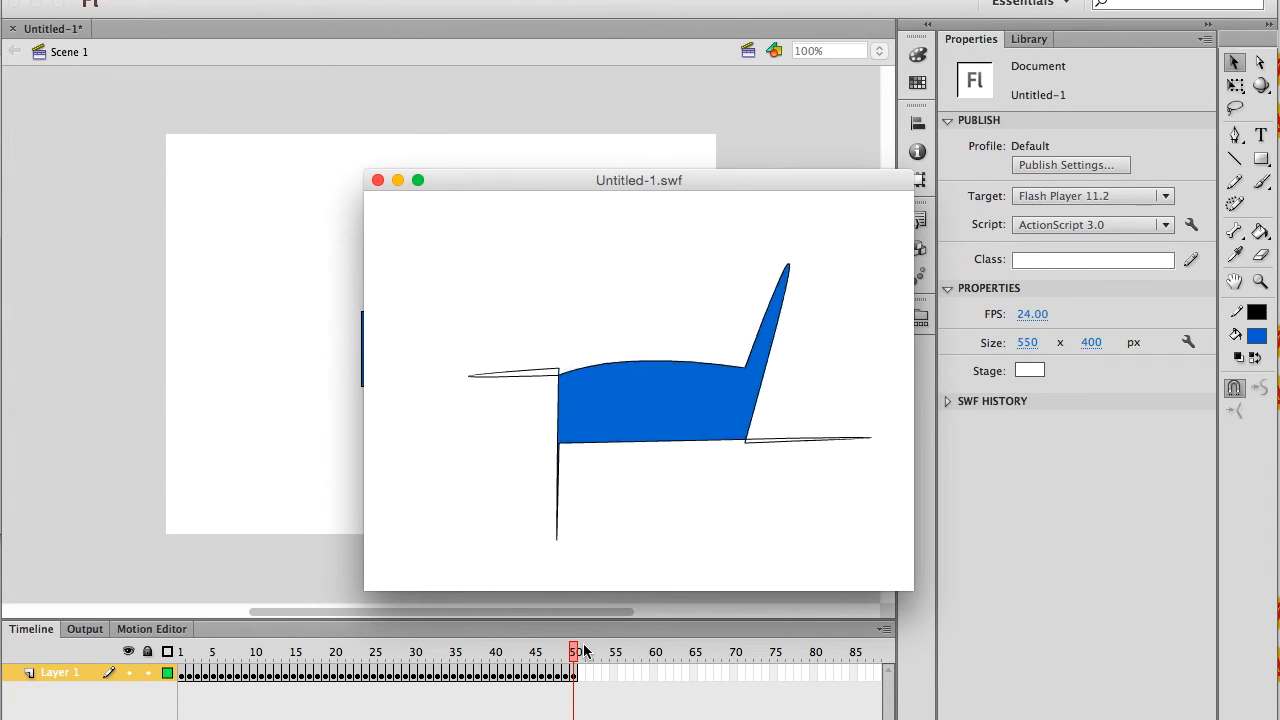
{"action": "left_click", "coordinate": [377, 181]}
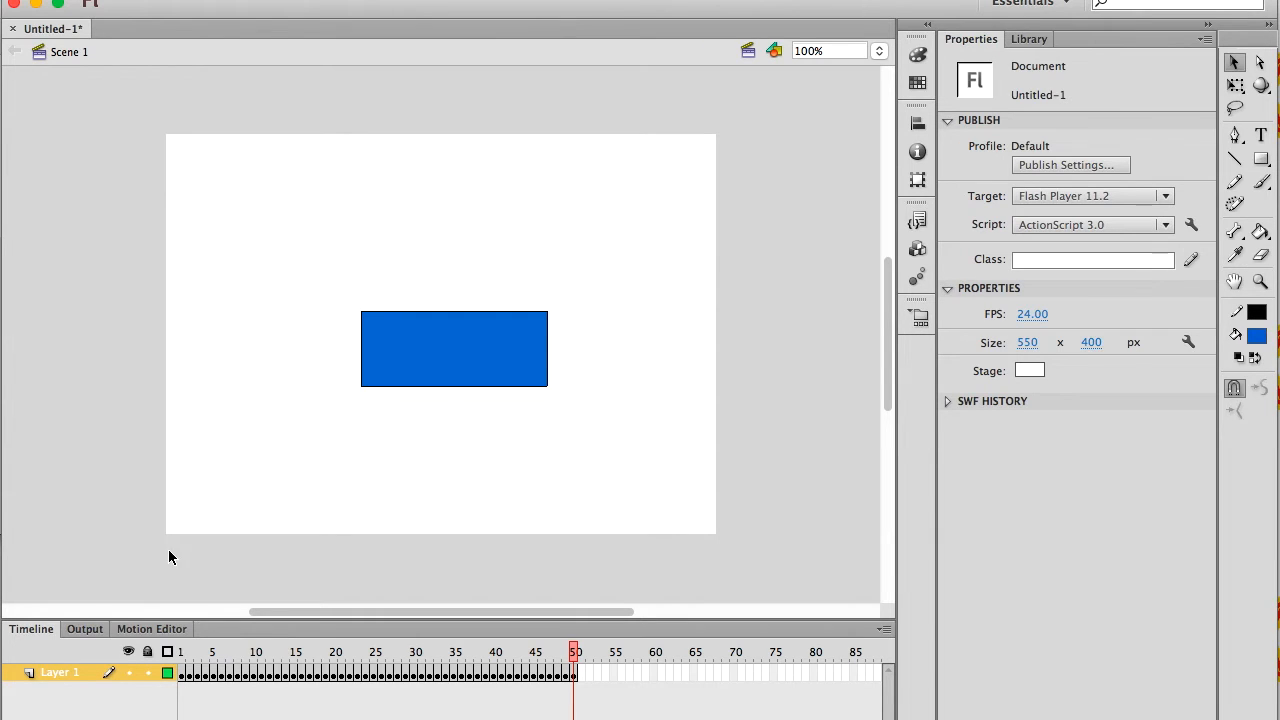
Step: Lock Layer 1 and rename it "distort"
{"action": "left_click", "coordinate": [57, 678]}
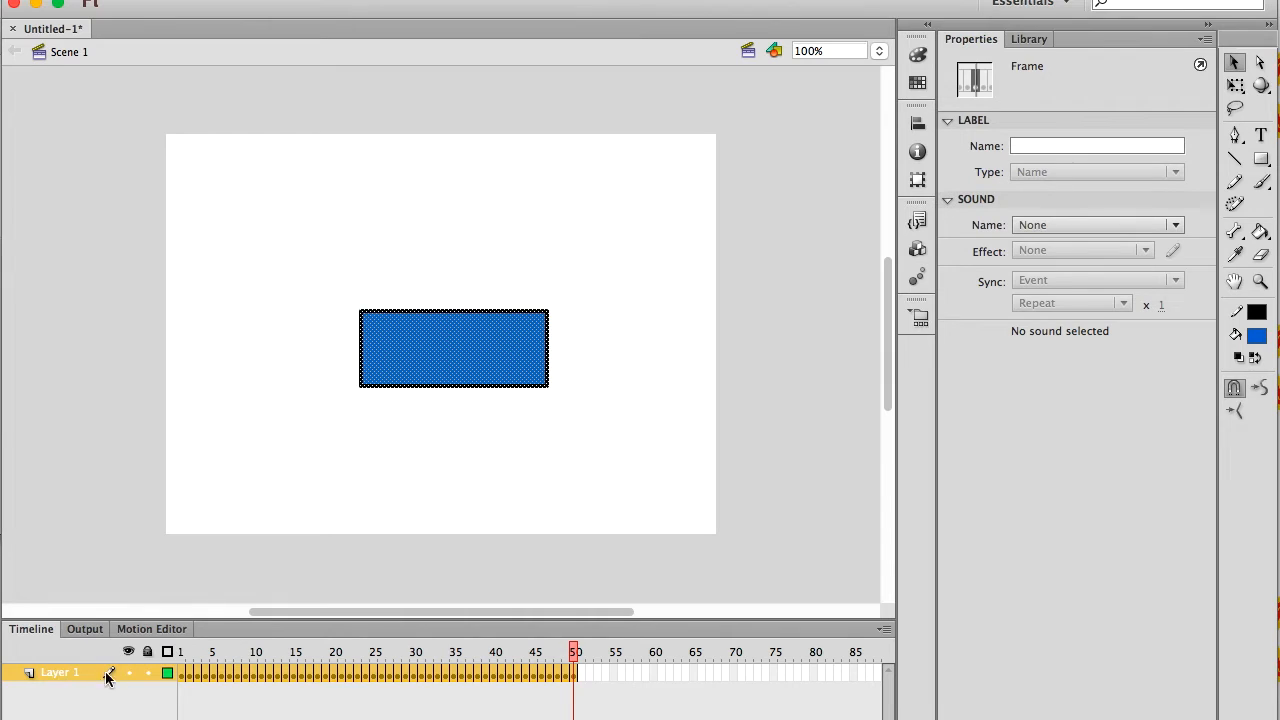
{"action": "left_click", "coordinate": [147, 673]}
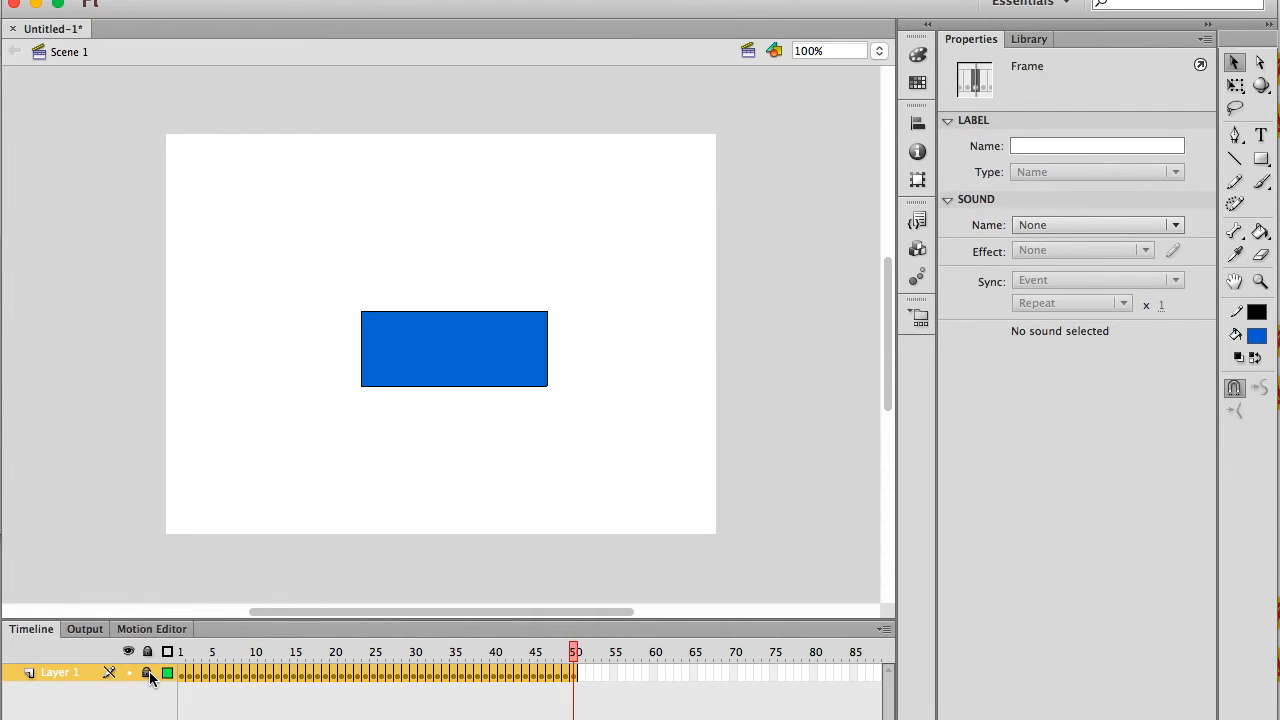
{"action": "double_click", "coordinate": [64, 675]}
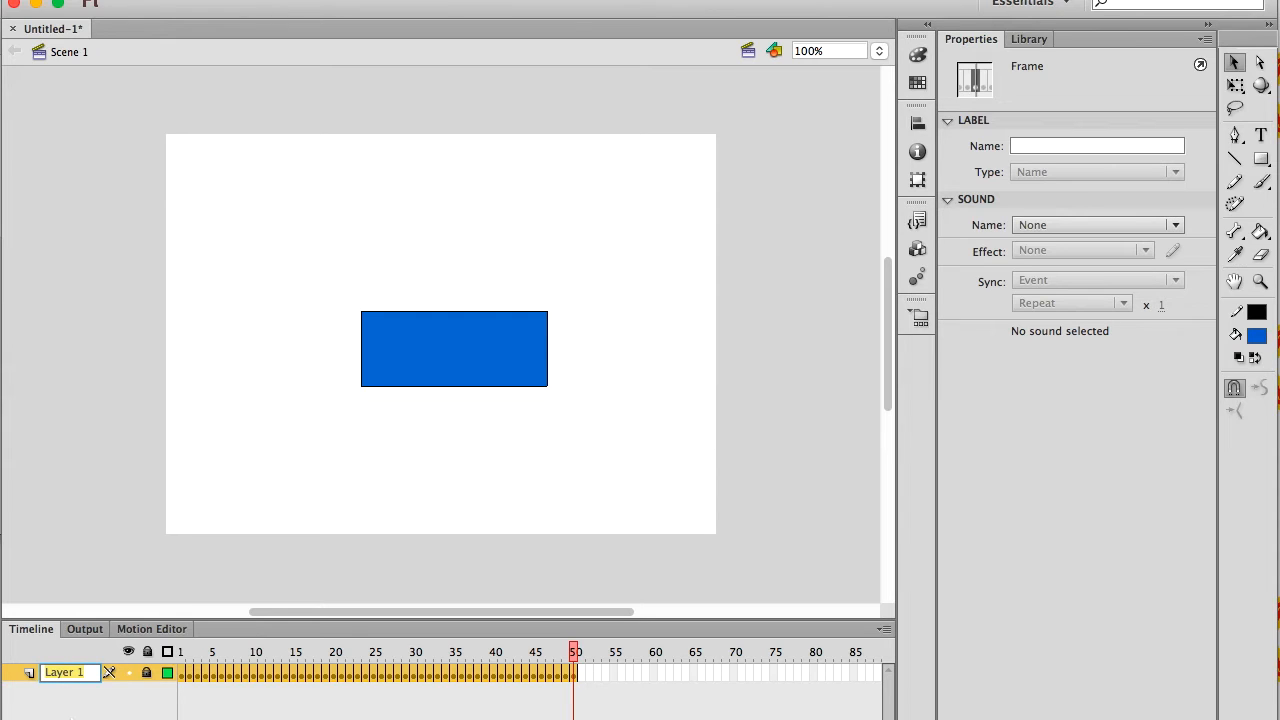
{"action": "type", "text": "distort"}
{"action": "key", "text": "Return"}
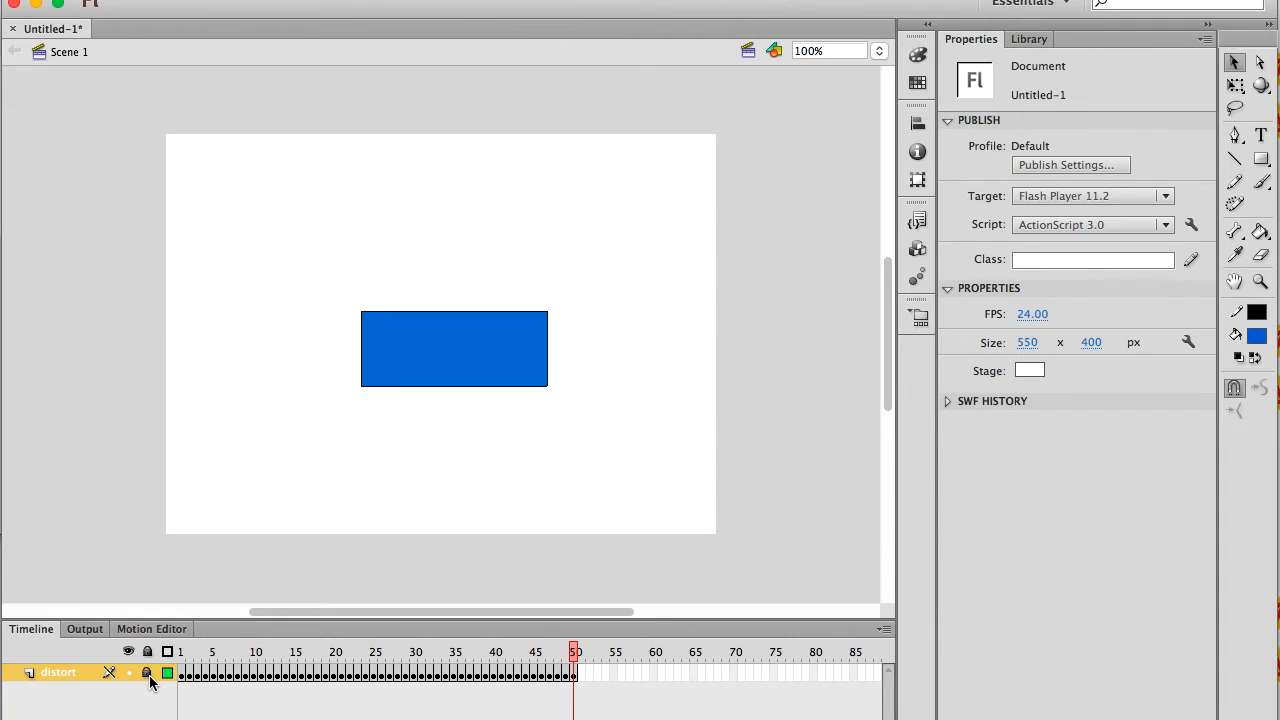
Step: Add a new layer above the distort layer and name it "breaking"
{"action": "mouse_move", "coordinate": [575, 652]}
{"action": "left_mouse_down"}
{"action": "mouse_move", "coordinate": [351, 633]}
{"action": "mouse_move", "coordinate": [171, 651]}
{"action": "mouse_move", "coordinate": [590, 636]}
{"action": "left_mouse_up"}
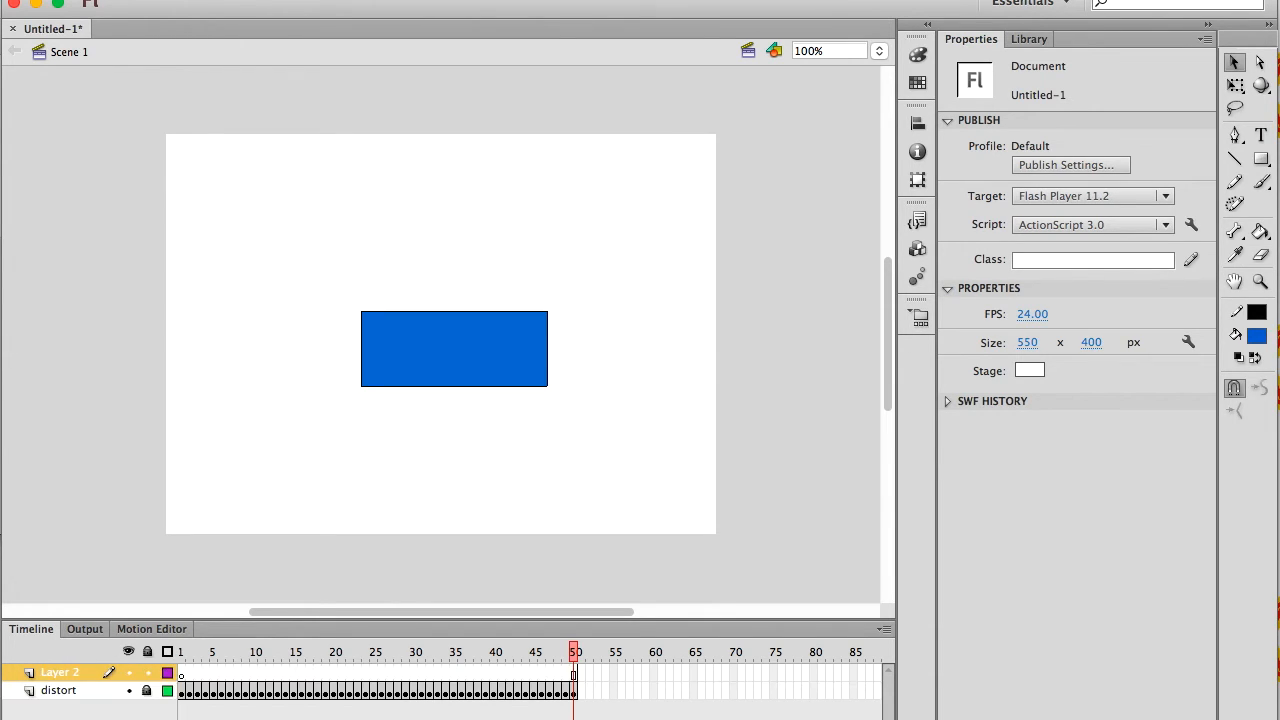
{"action": "left_click", "coordinate": [64, 673]}
{"action": "double_click", "coordinate": [67, 675]}
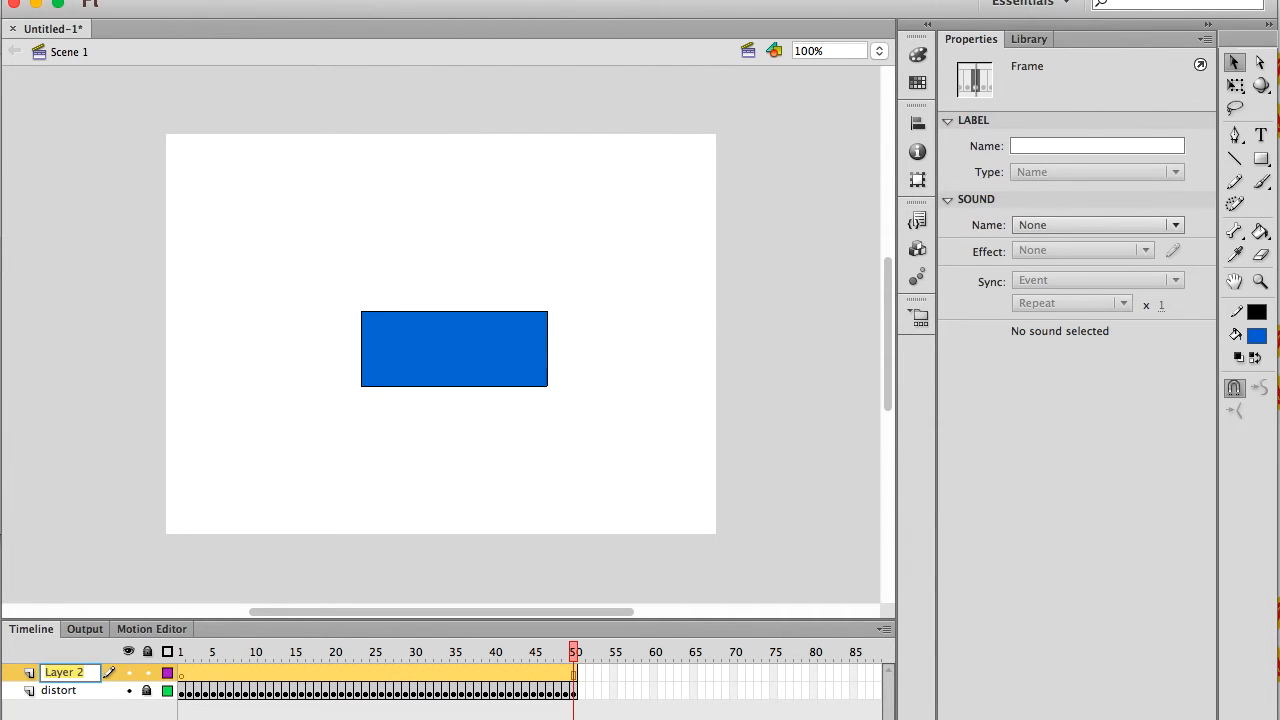
{"action": "type", "text": "breaking"}
{"action": "key", "text": "Return"}
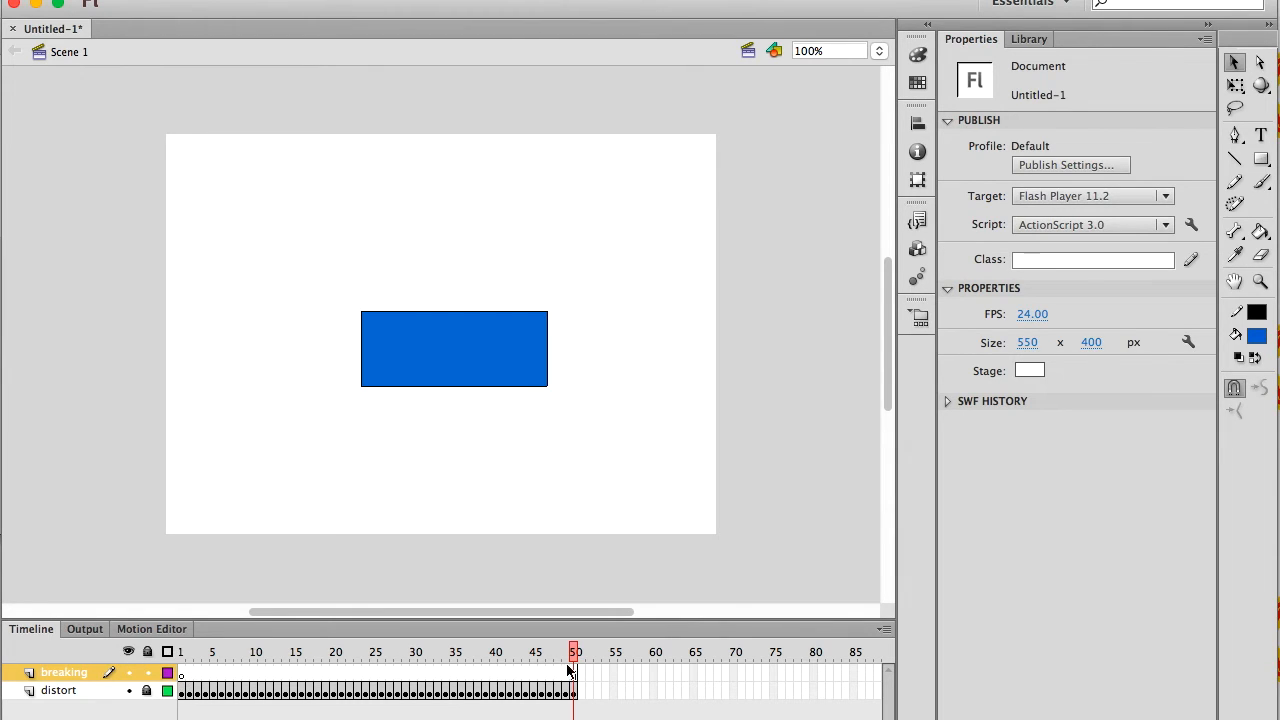
Step: Remove frames 2 to 50 from the breaking layer
{"action": "left_click", "coordinate": [188, 679]}
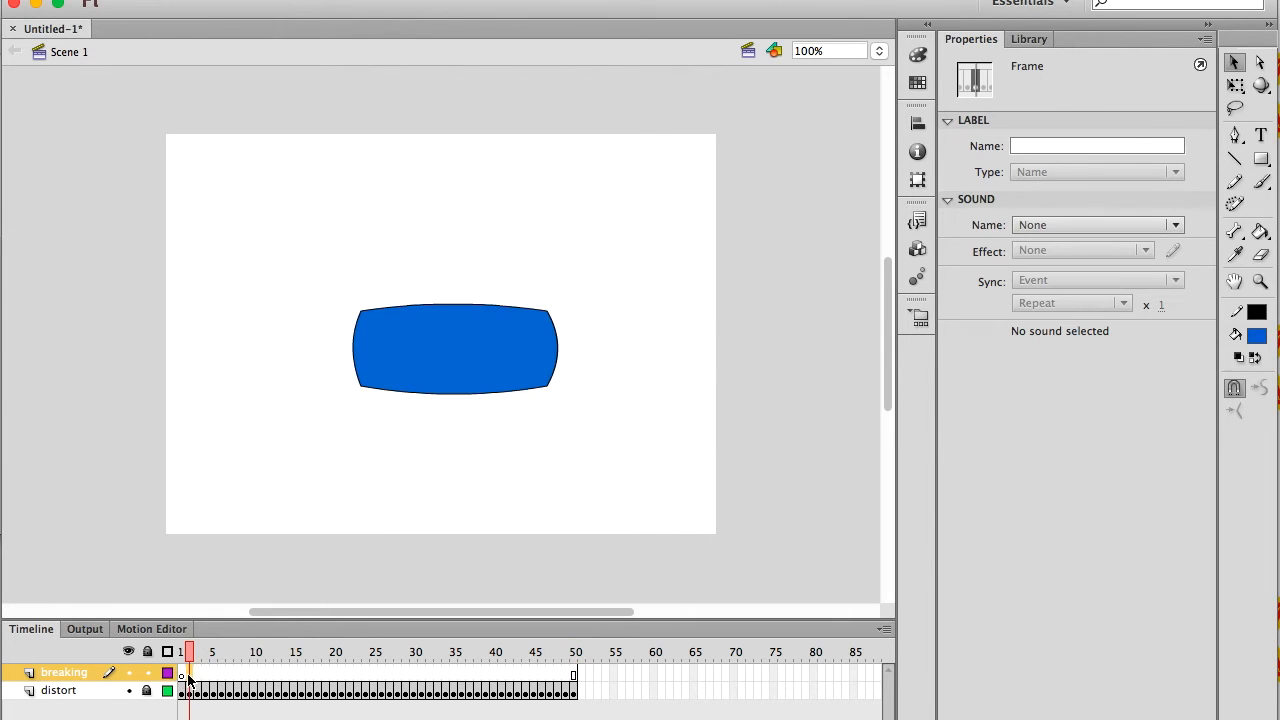
{"action": "left_click", "coordinate": [575, 679]}
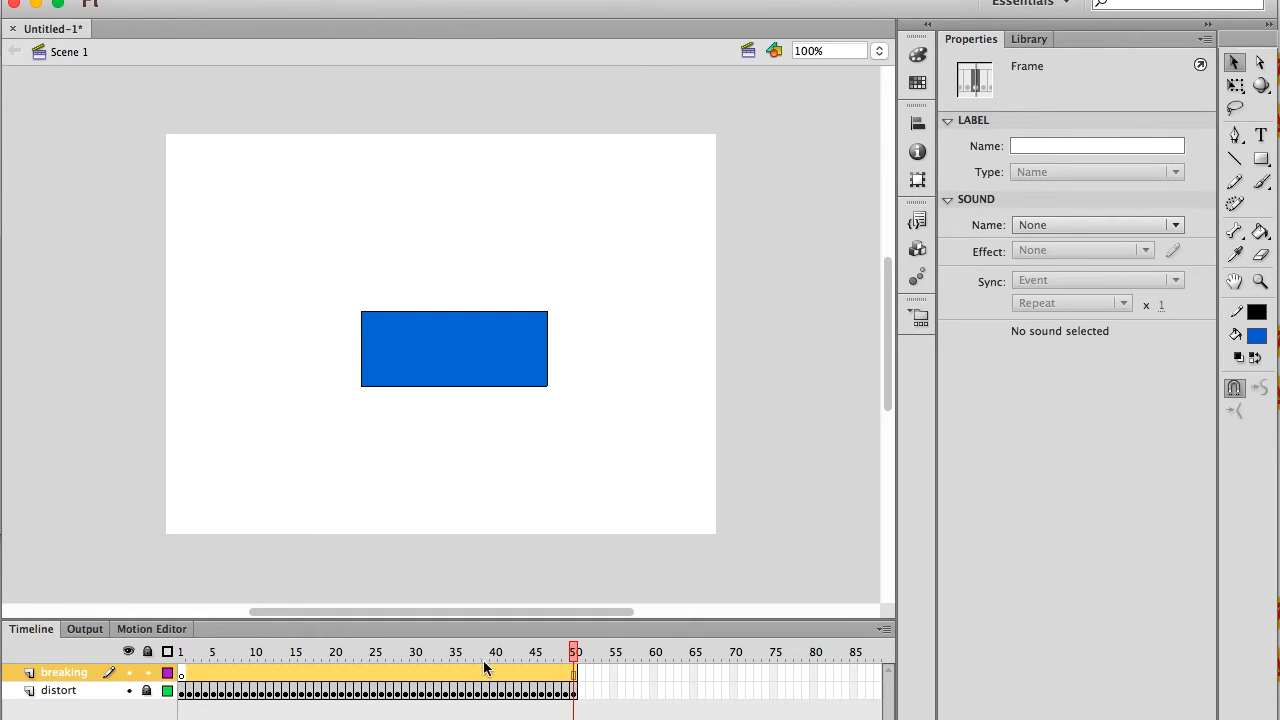
{"action": "right_click", "coordinate": [449, 677]}
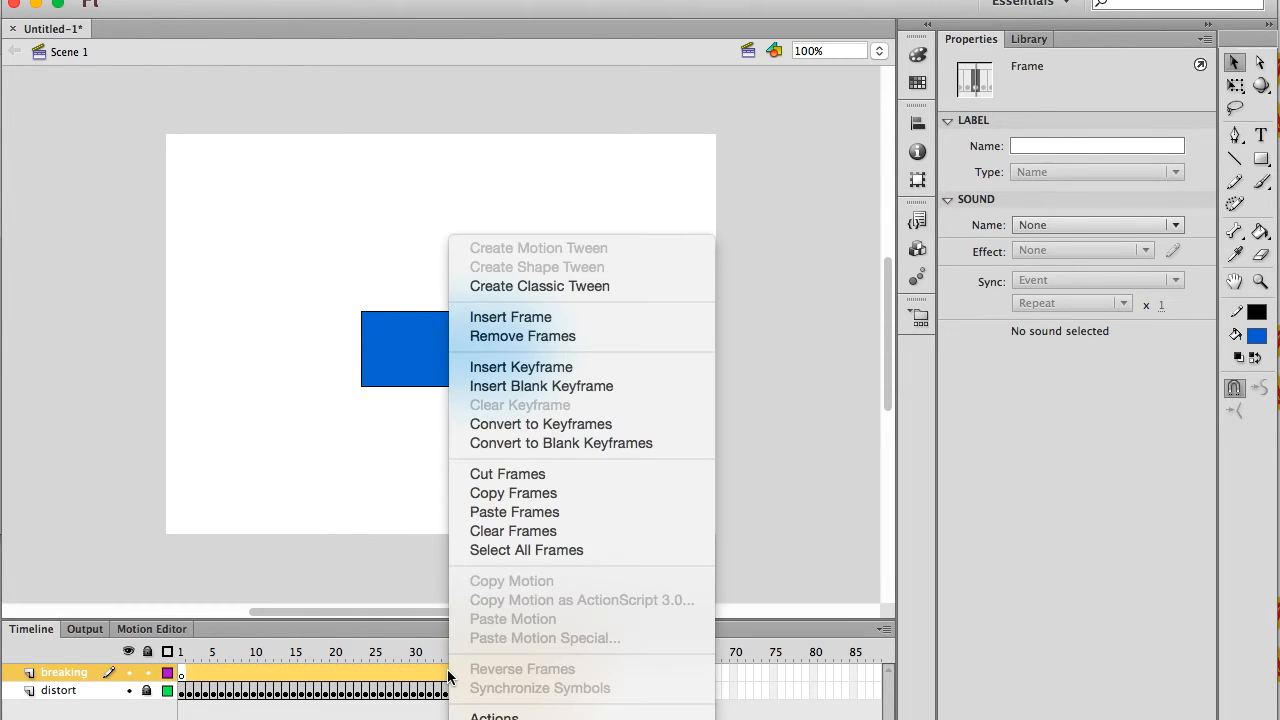
{"action": "left_click", "coordinate": [510, 337]}
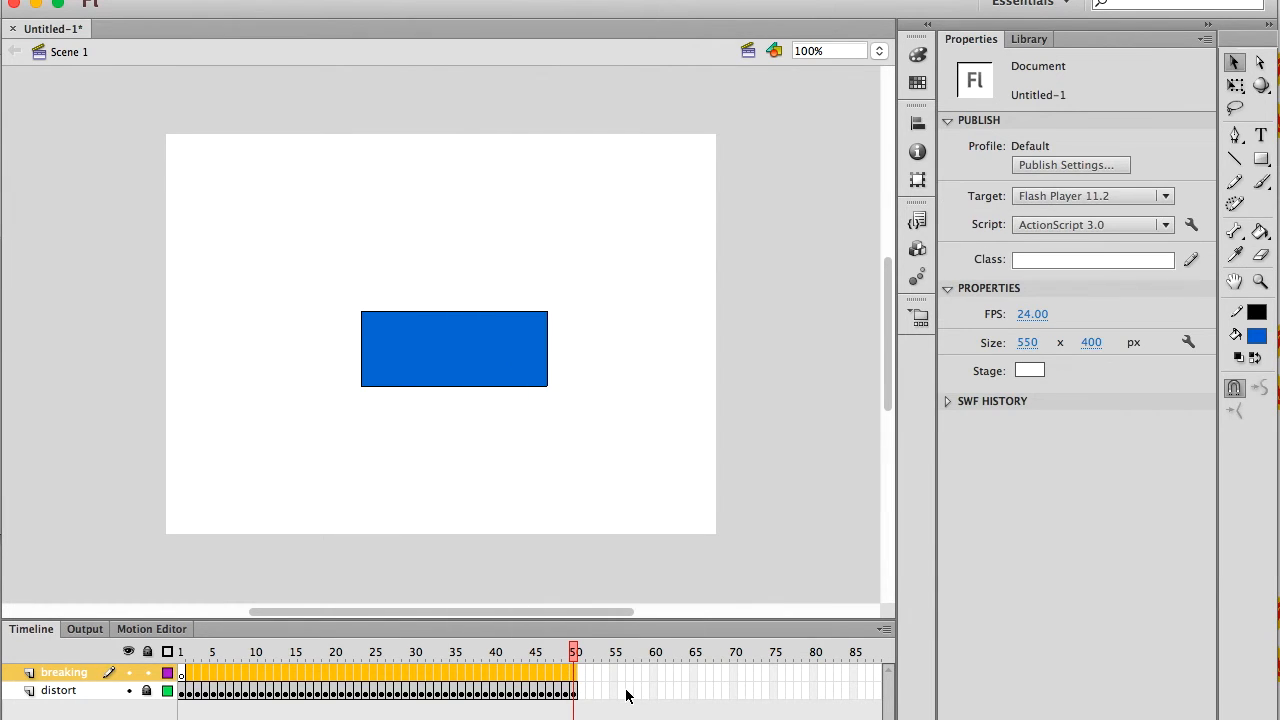
Step: On frame 1 of the breaking layer, draw a red-filled vertical oval about 52 by 123 px to the upper left of the blue rectangle
{"action": "left_click", "coordinate": [183, 673]}
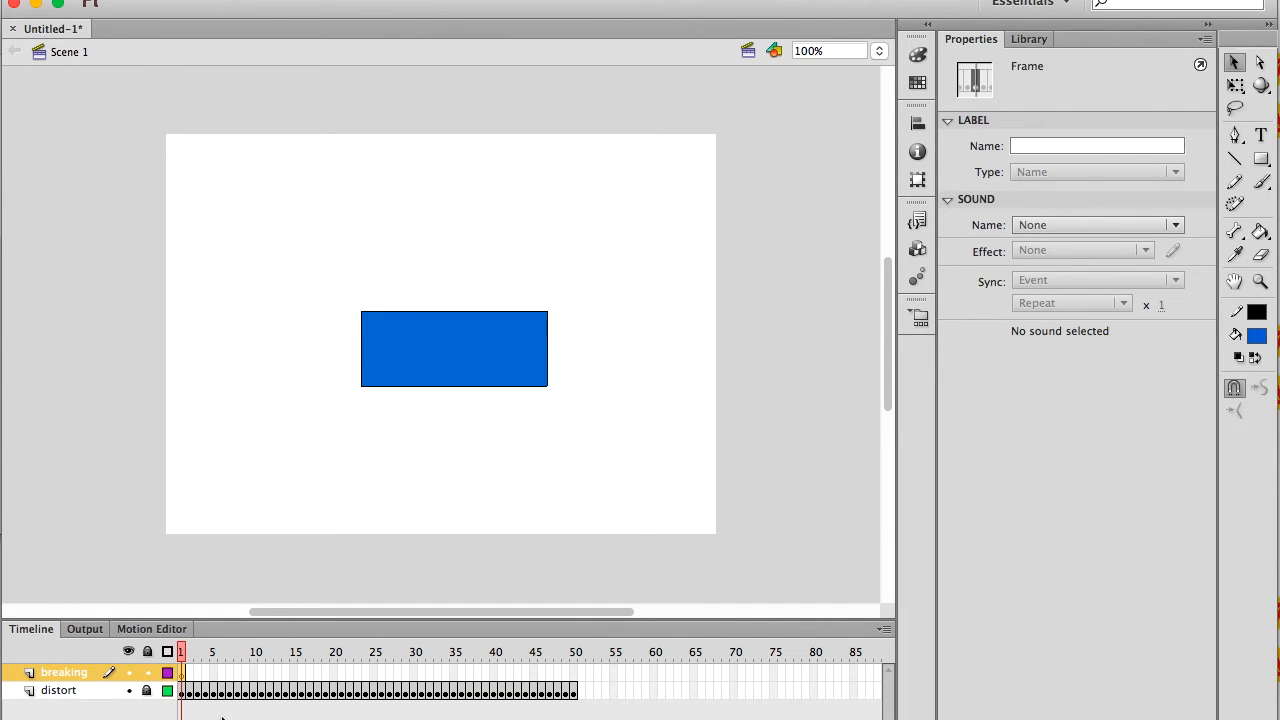
{"action": "left_click", "coordinate": [1268, 166]}
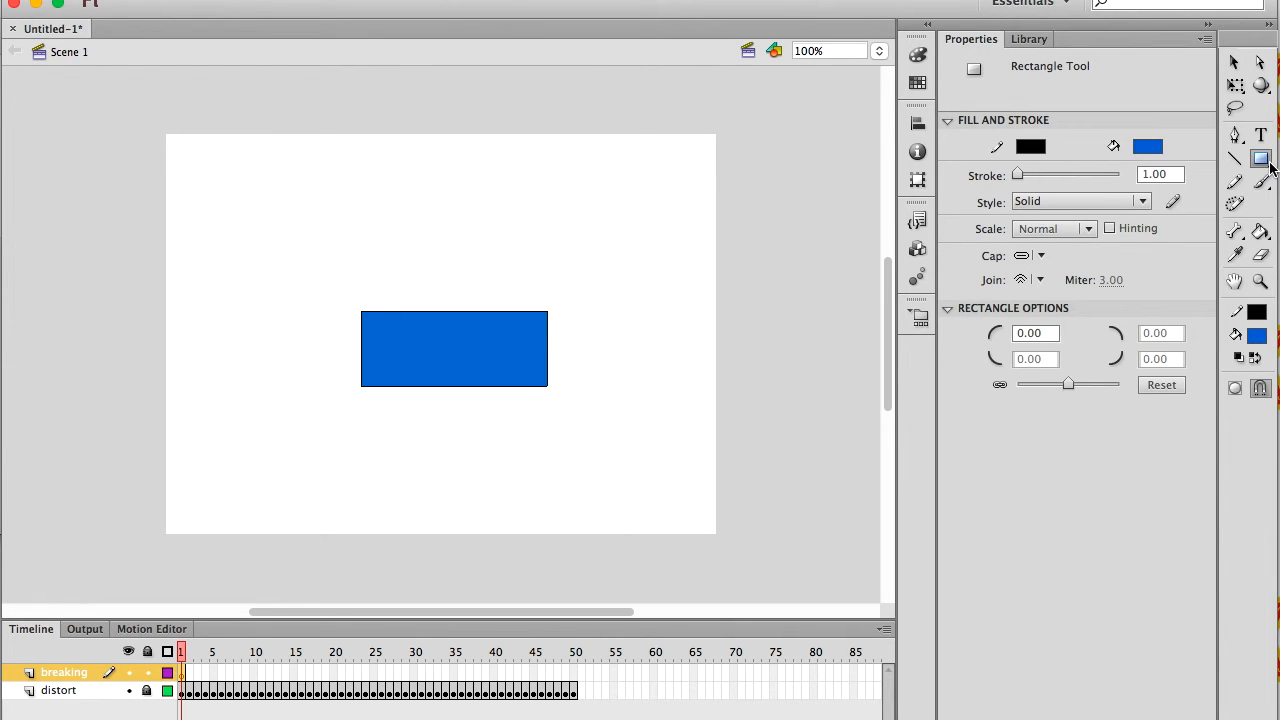
{"action": "left_click", "coordinate": [1257, 335]}
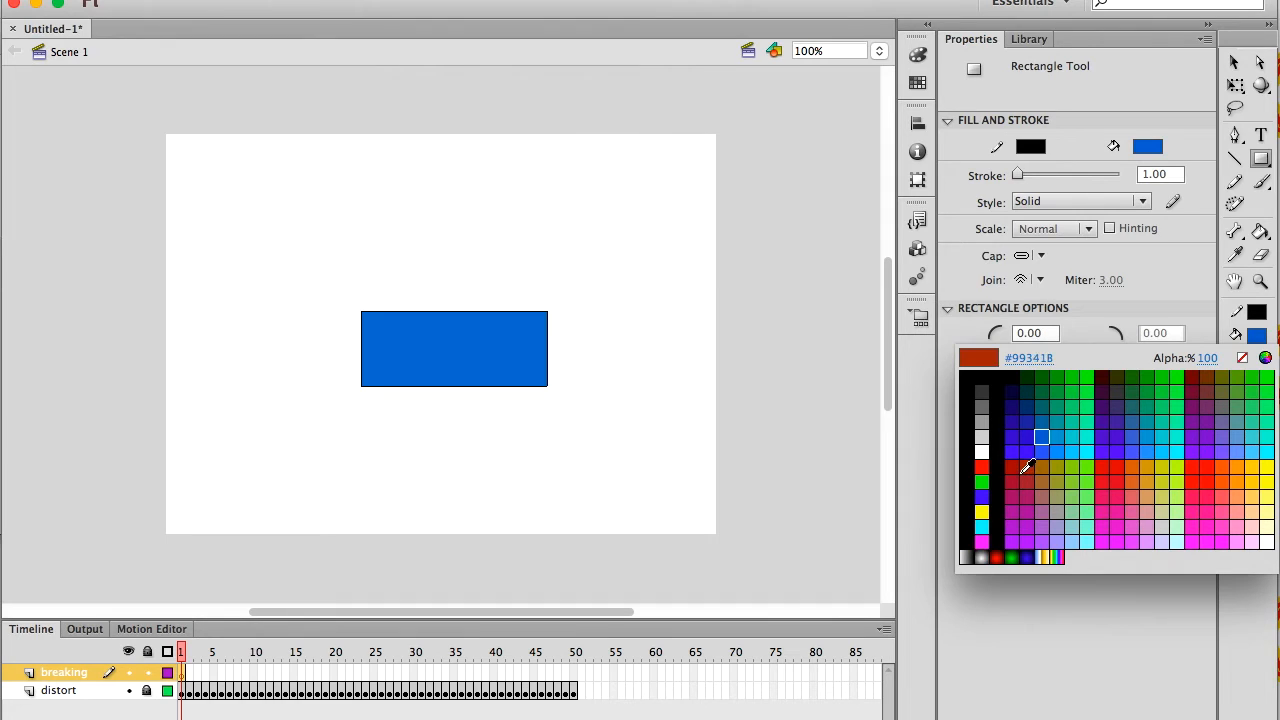
{"action": "left_click", "coordinate": [984, 465]}
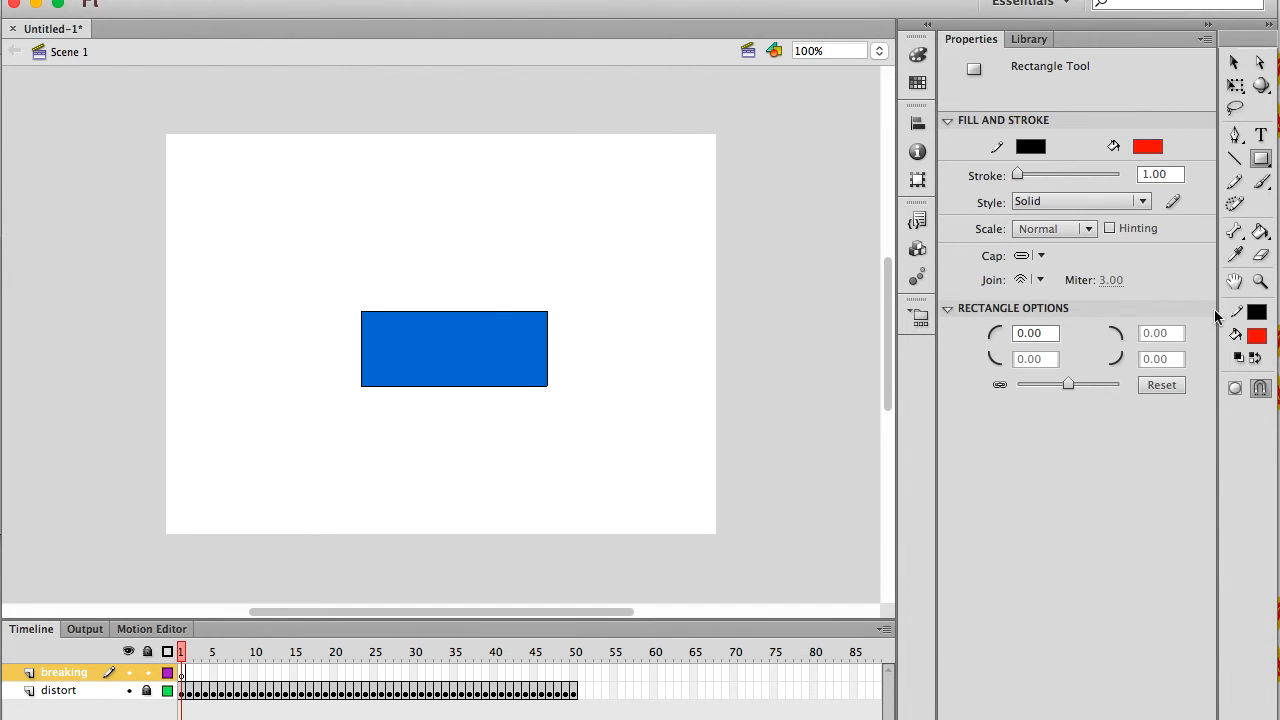
{"action": "left_click", "coordinate": [1261, 158]}
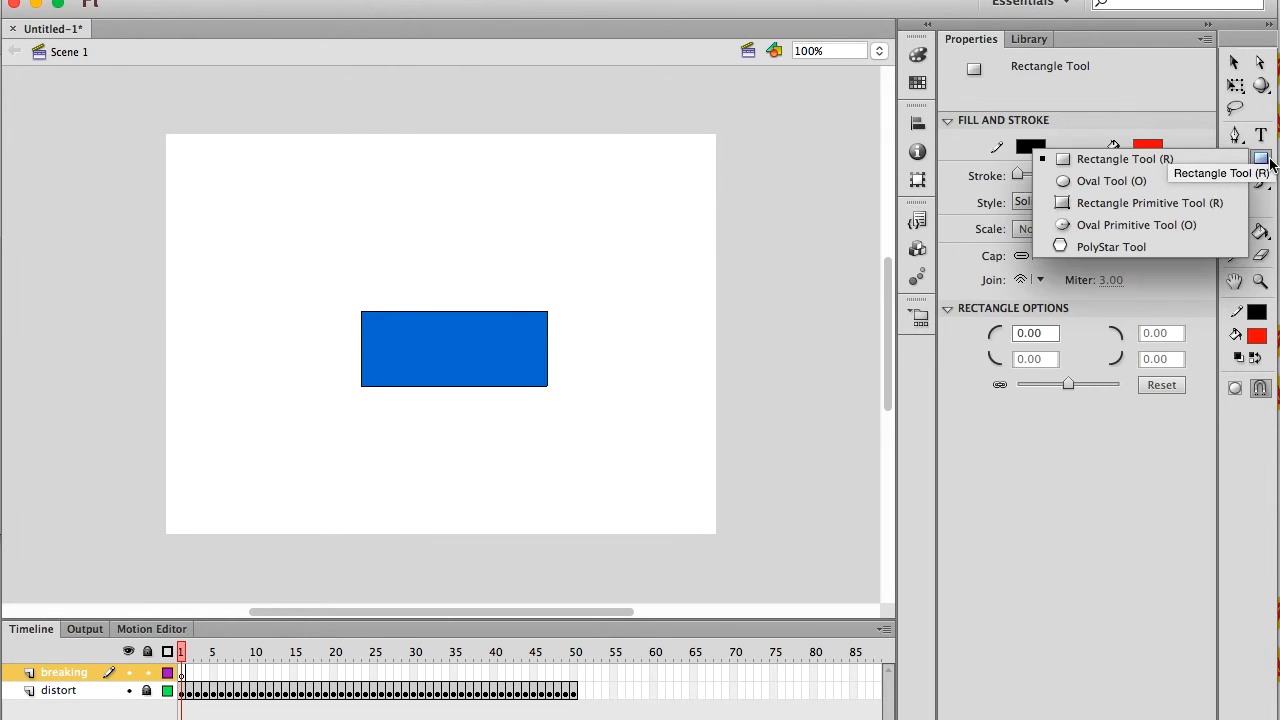
{"action": "left_click", "coordinate": [1110, 186]}
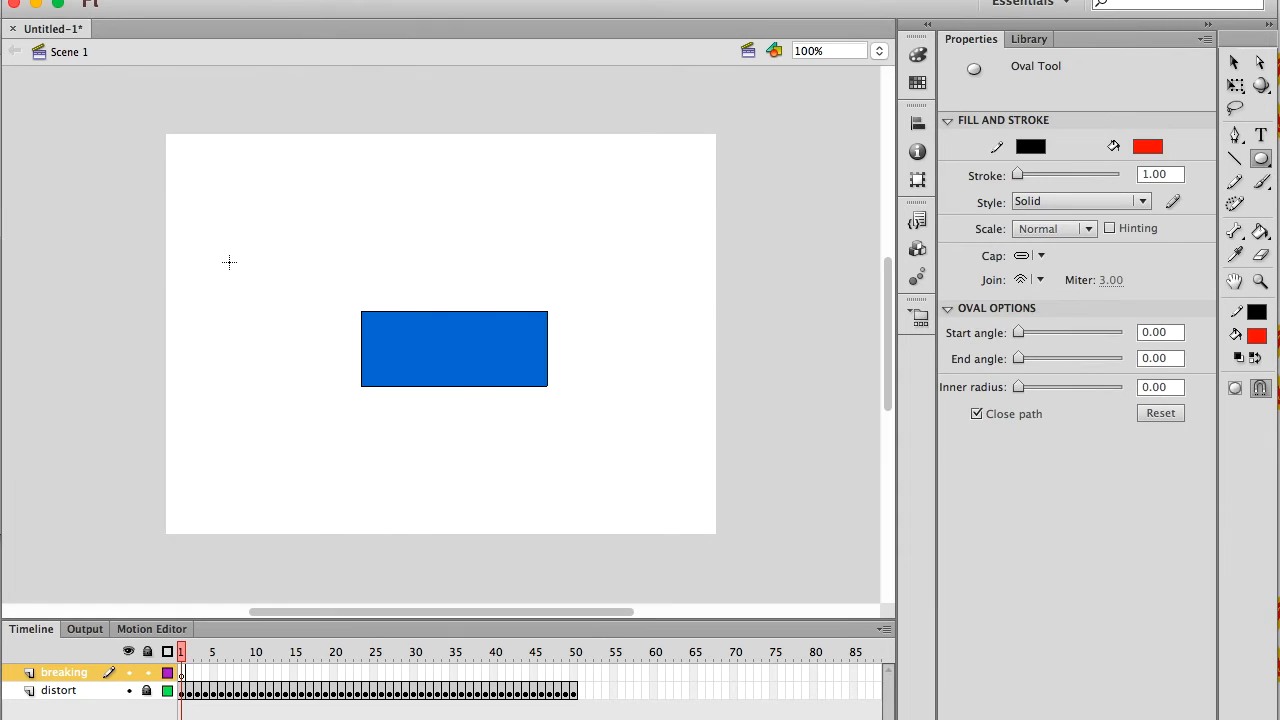
{"action": "left_click", "coordinate": [226, 210]}
{"action": "left_click_drag", "start_coordinate": [226, 210], "coordinate": [271, 323]}
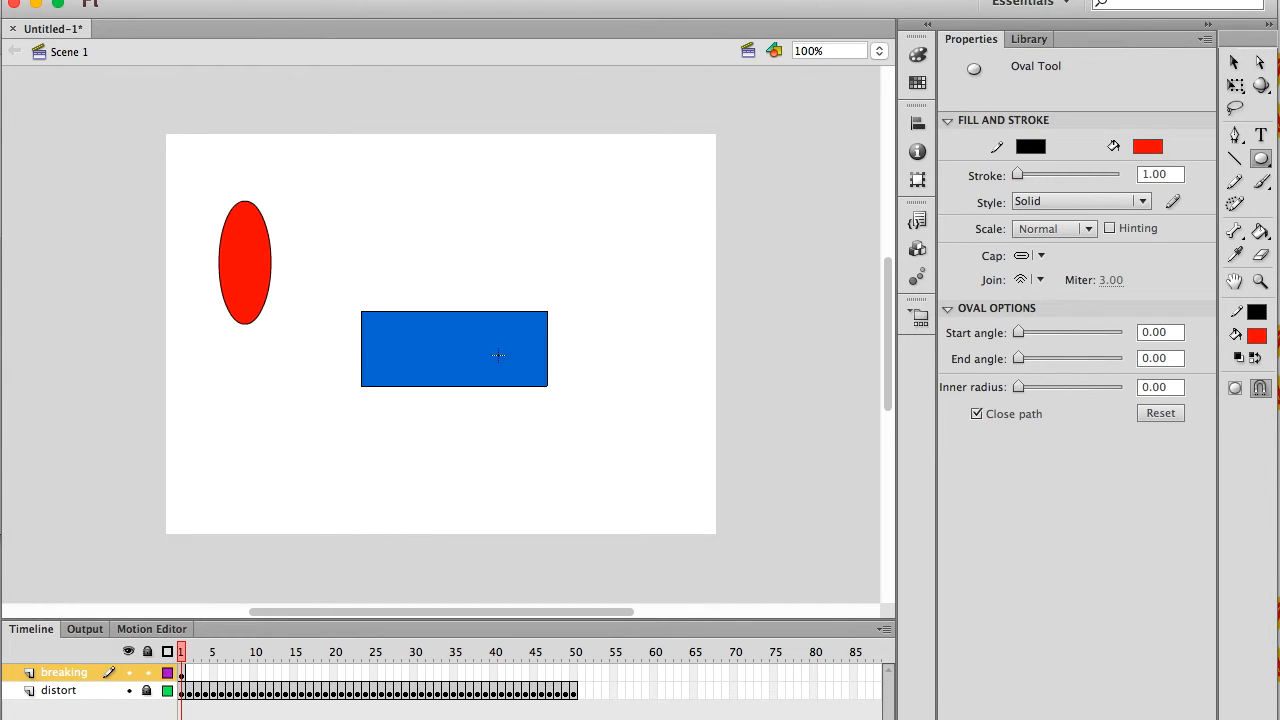
Step: Move the whole red oval, fill and outline, up and left to about X 36, Y 43, and deselect it
{"action": "left_click", "coordinate": [1234, 64]}
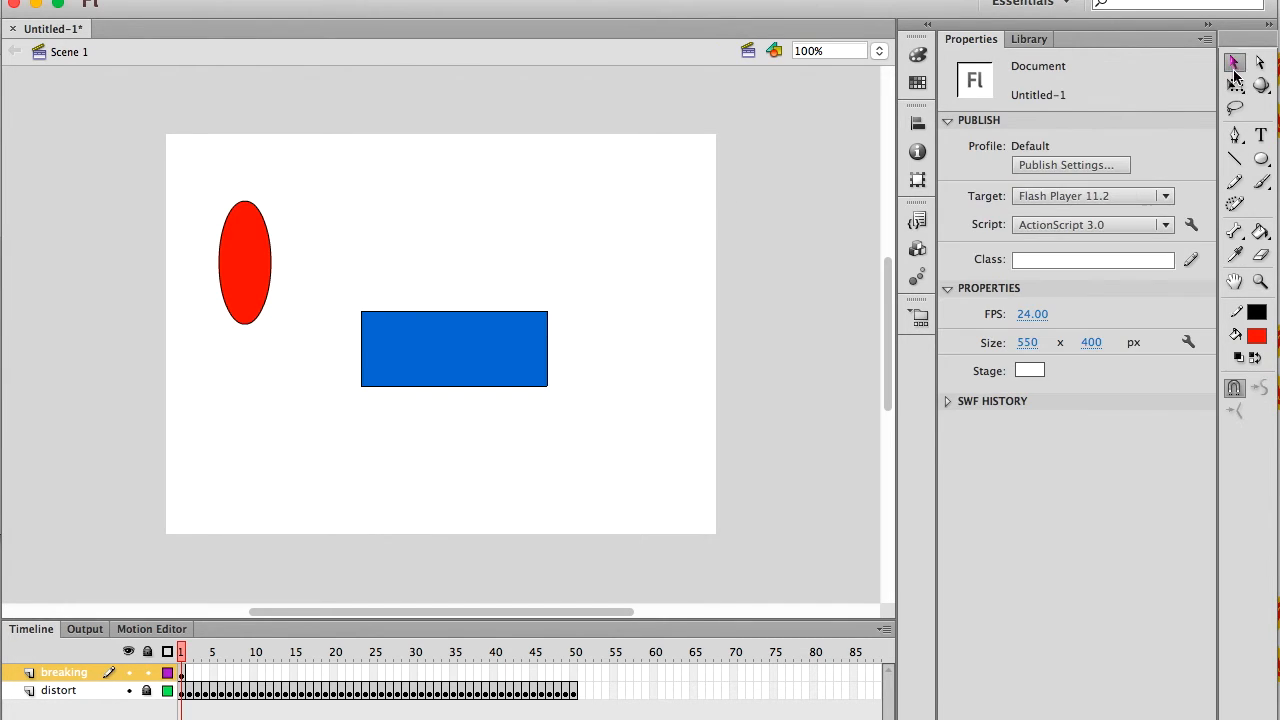
{"action": "left_click_drag", "start_coordinate": [190, 176], "coordinate": [333, 416]}
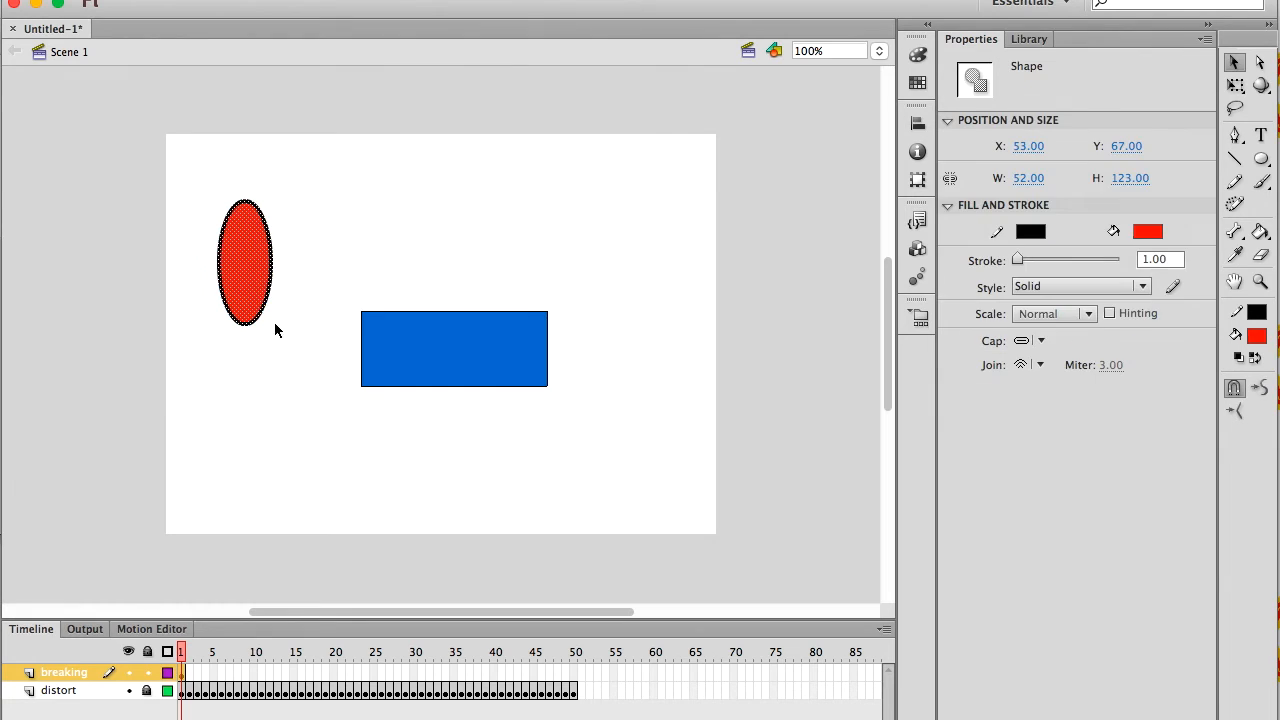
{"action": "left_click_drag", "start_coordinate": [251, 277], "coordinate": [240, 256]}
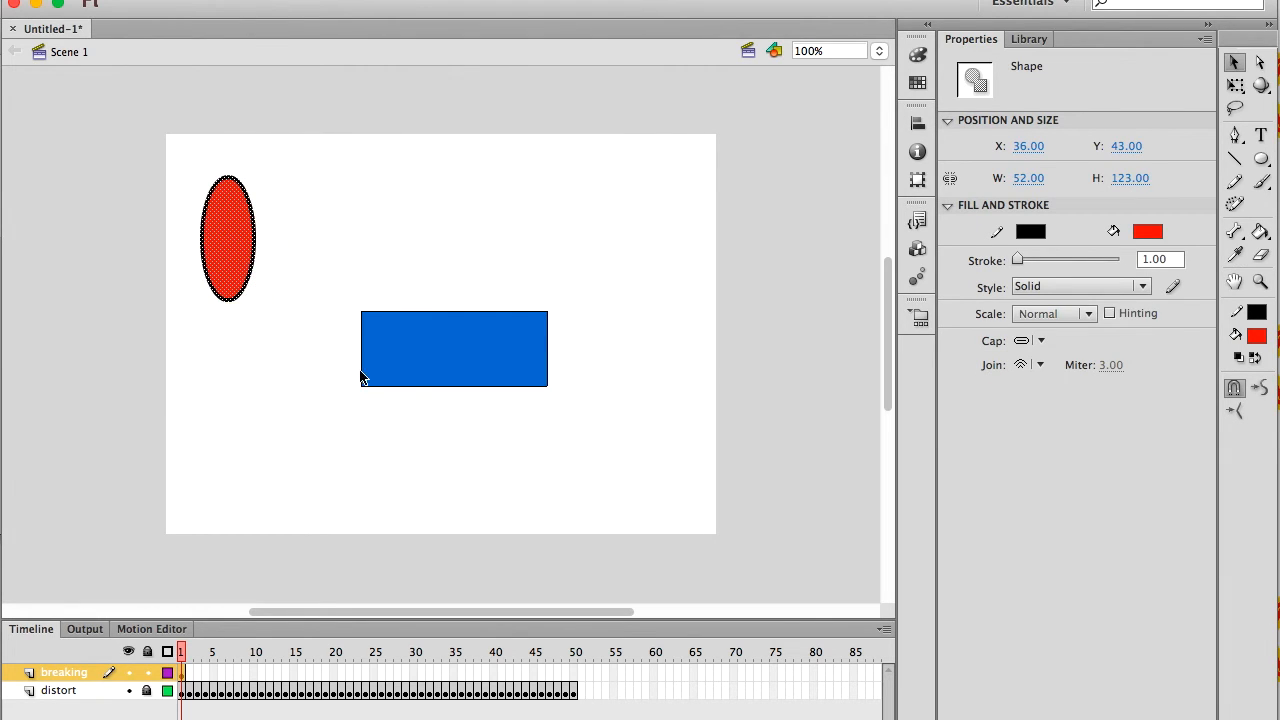
{"action": "left_click", "coordinate": [798, 289]}
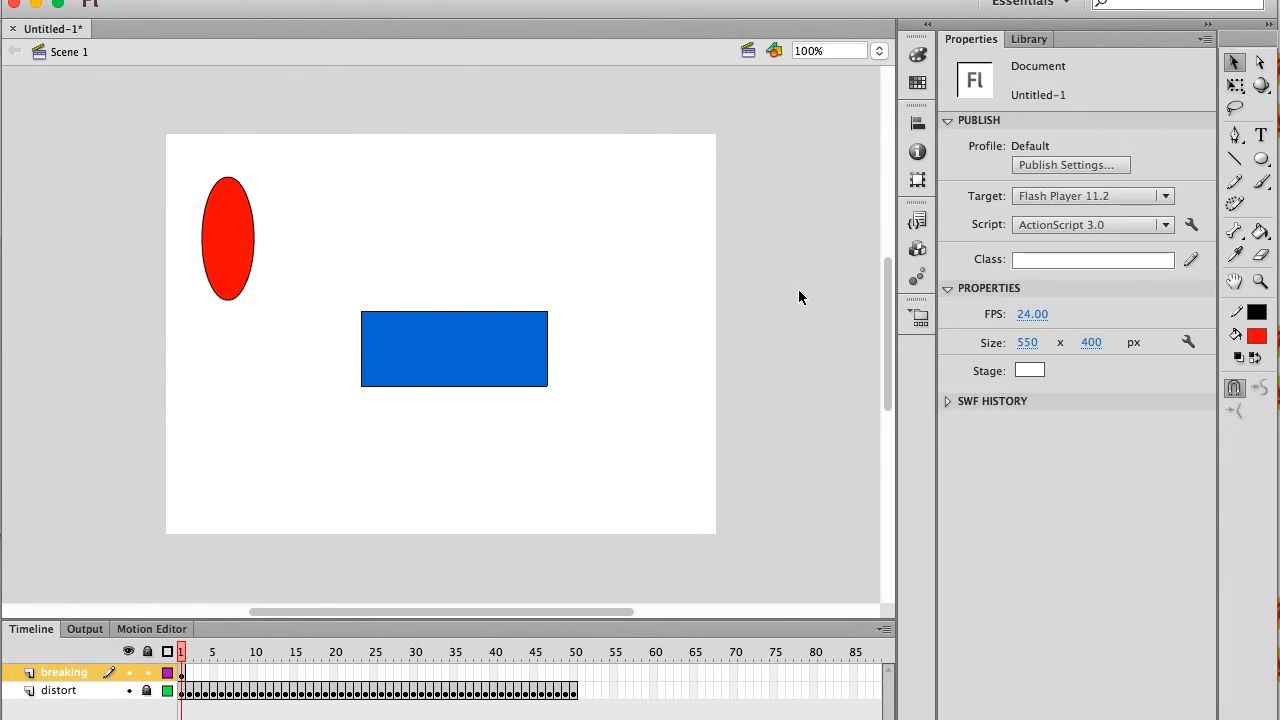
Step: Insert a keyframe at frame 2 of the breaking layer and pull small pieces off the red oval's right edge and bottom tip
{"action": "left_click", "coordinate": [181, 673]}
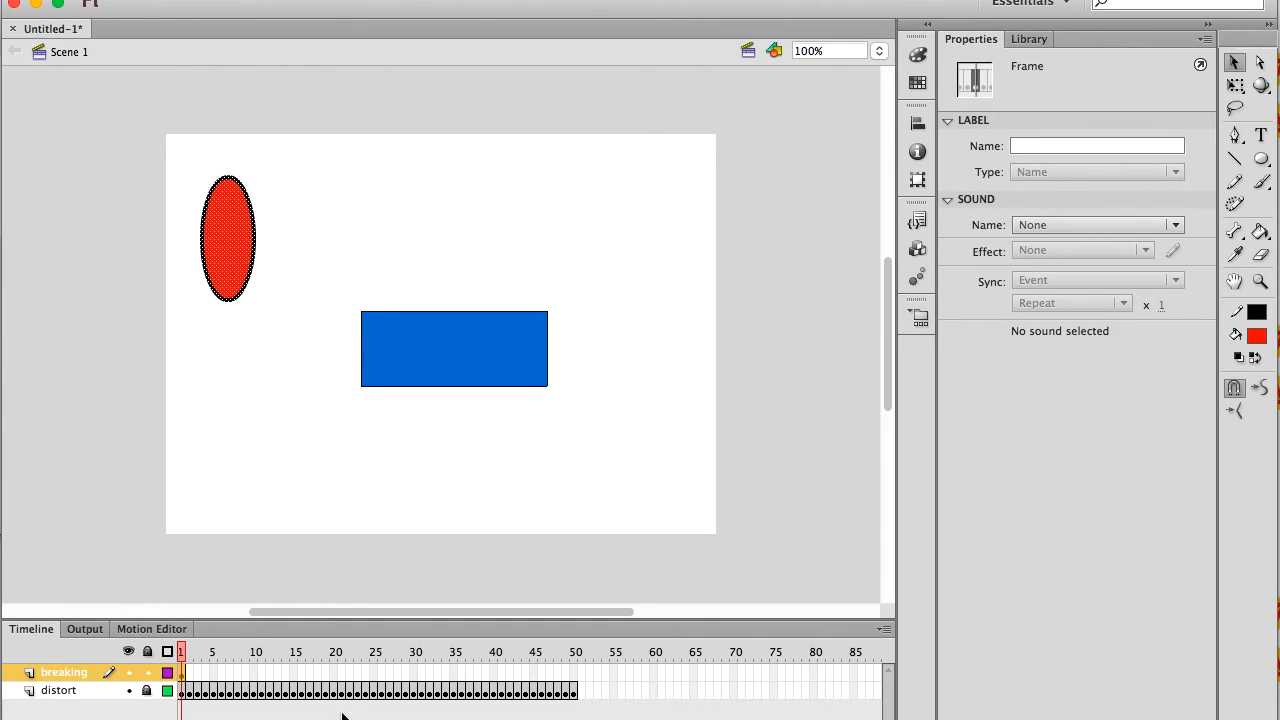
{"action": "key", "text": "Return"}
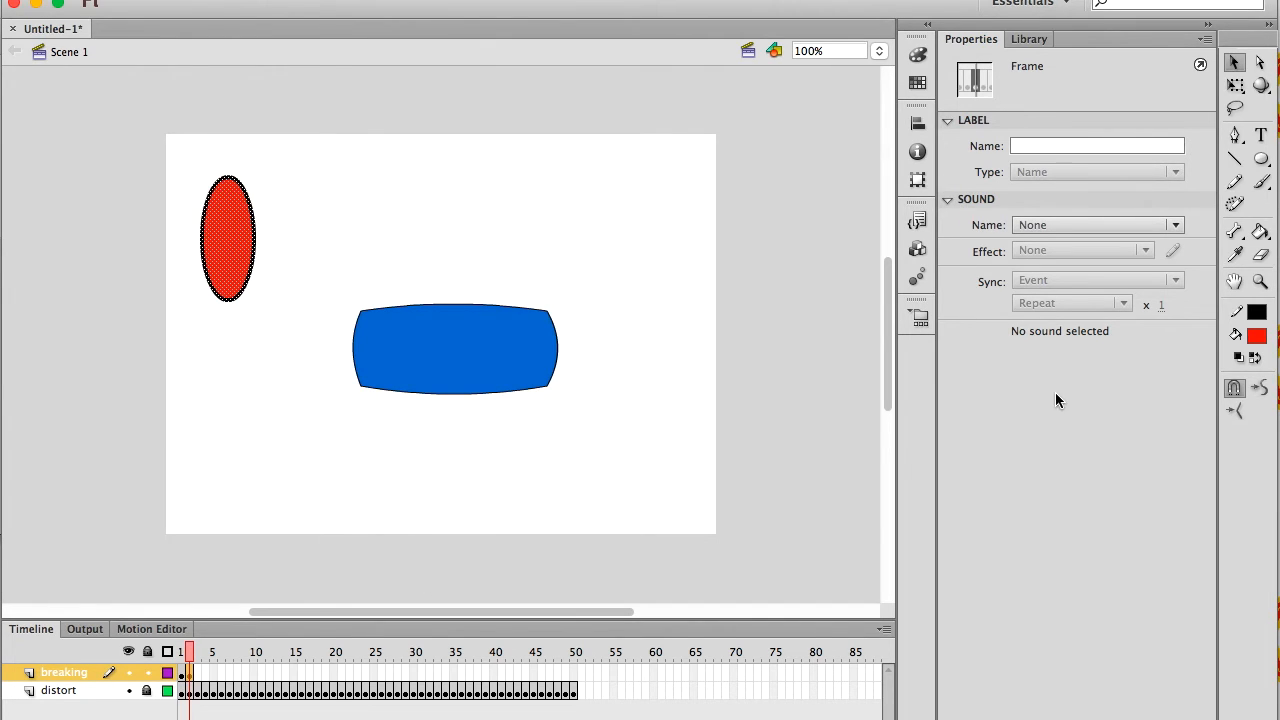
{"action": "left_click", "coordinate": [1238, 70]}
{"action": "left_click_drag", "start_coordinate": [309, 188], "coordinate": [245, 242]}
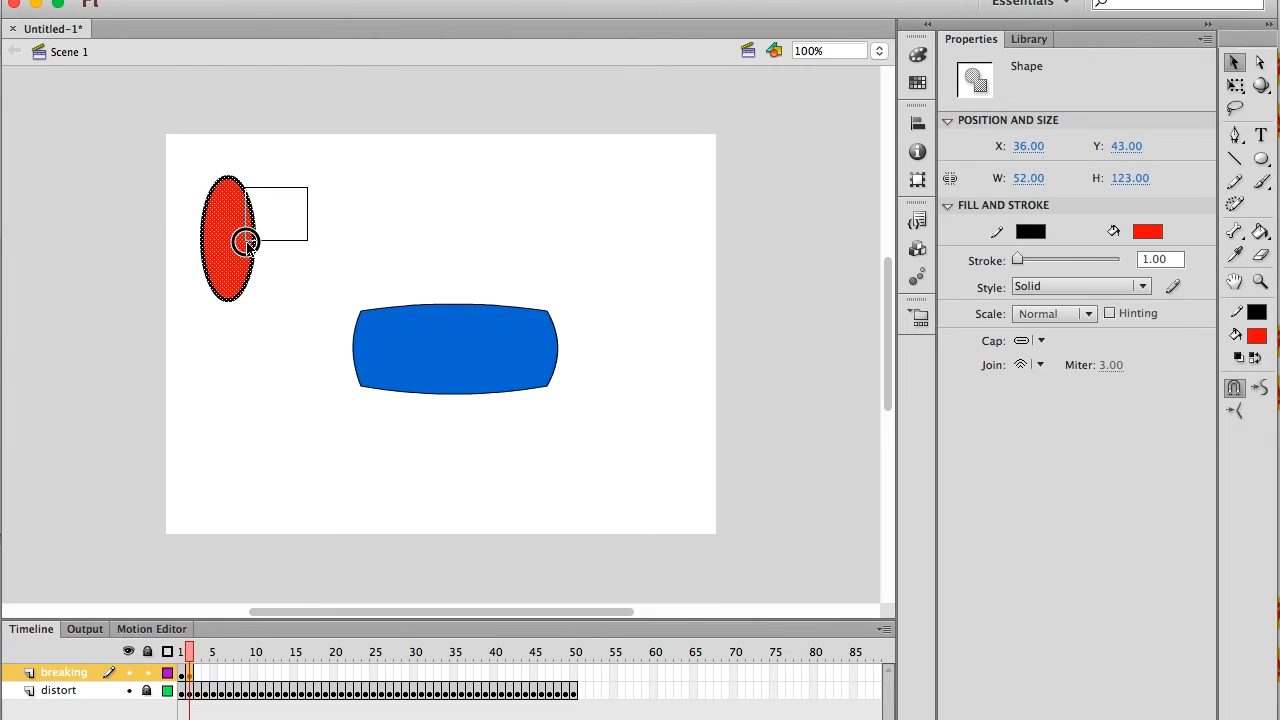
{"action": "left_click_drag", "start_coordinate": [245, 242], "coordinate": [238, 246]}
{"action": "left_click_drag", "start_coordinate": [238, 246], "coordinate": [256, 207]}
{"action": "left_click_drag", "start_coordinate": [195, 333], "coordinate": [228, 301]}
{"action": "mouse_move", "coordinate": [296, 256]}
{"action": "left_mouse_down"}
{"action": "mouse_move", "coordinate": [250, 270]}
{"action": "mouse_move", "coordinate": [260, 263]}
{"action": "left_mouse_up"}
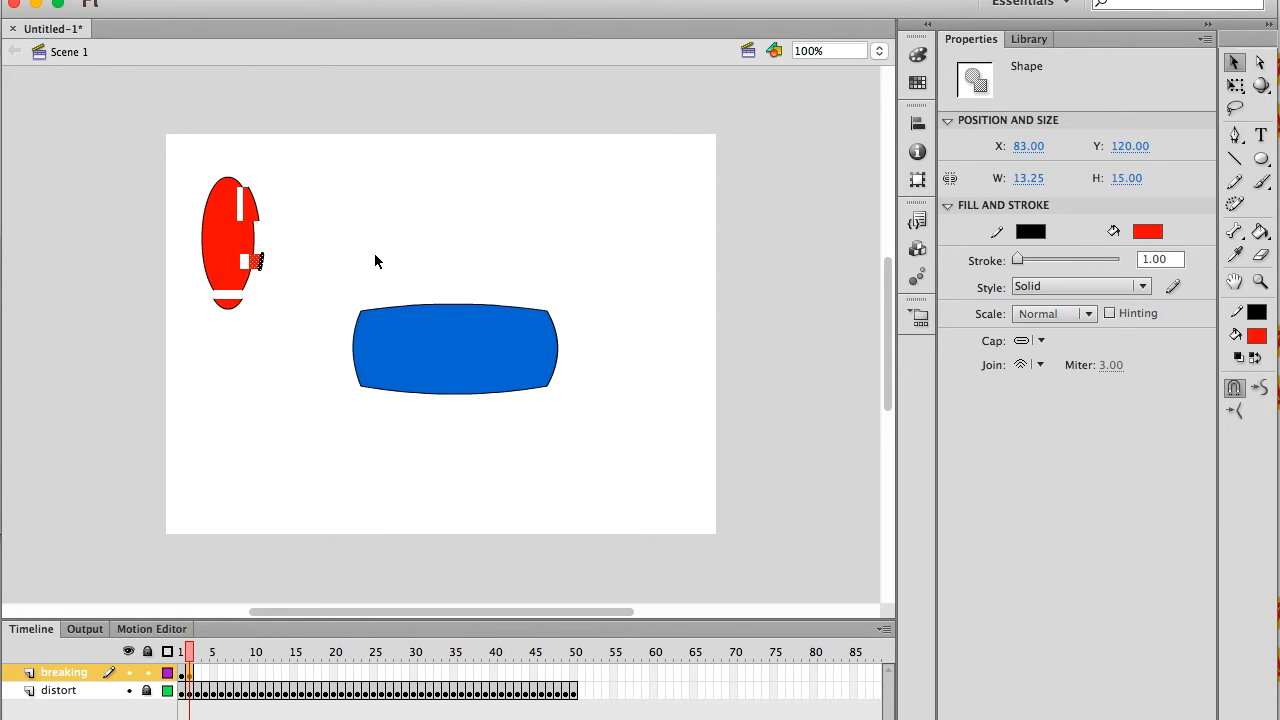
{"action": "left_click_drag", "start_coordinate": [188, 651], "coordinate": [190, 662]}
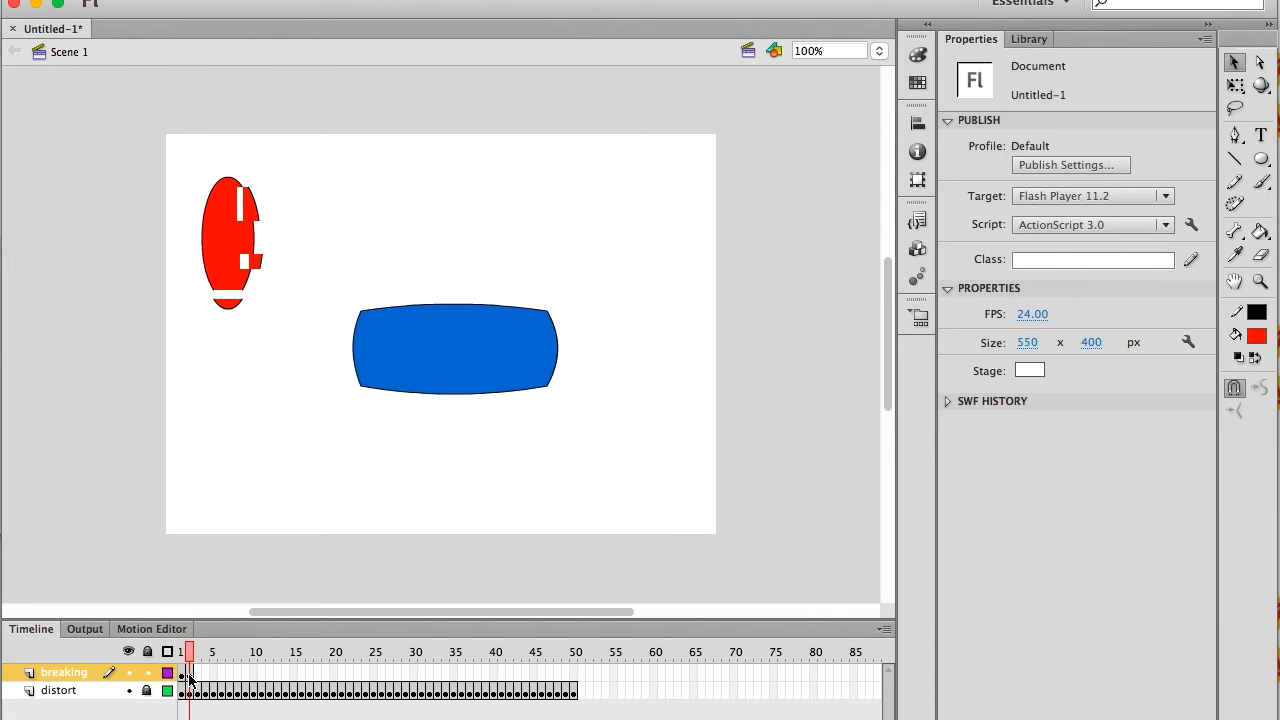
{"action": "key", "text": "comma"}
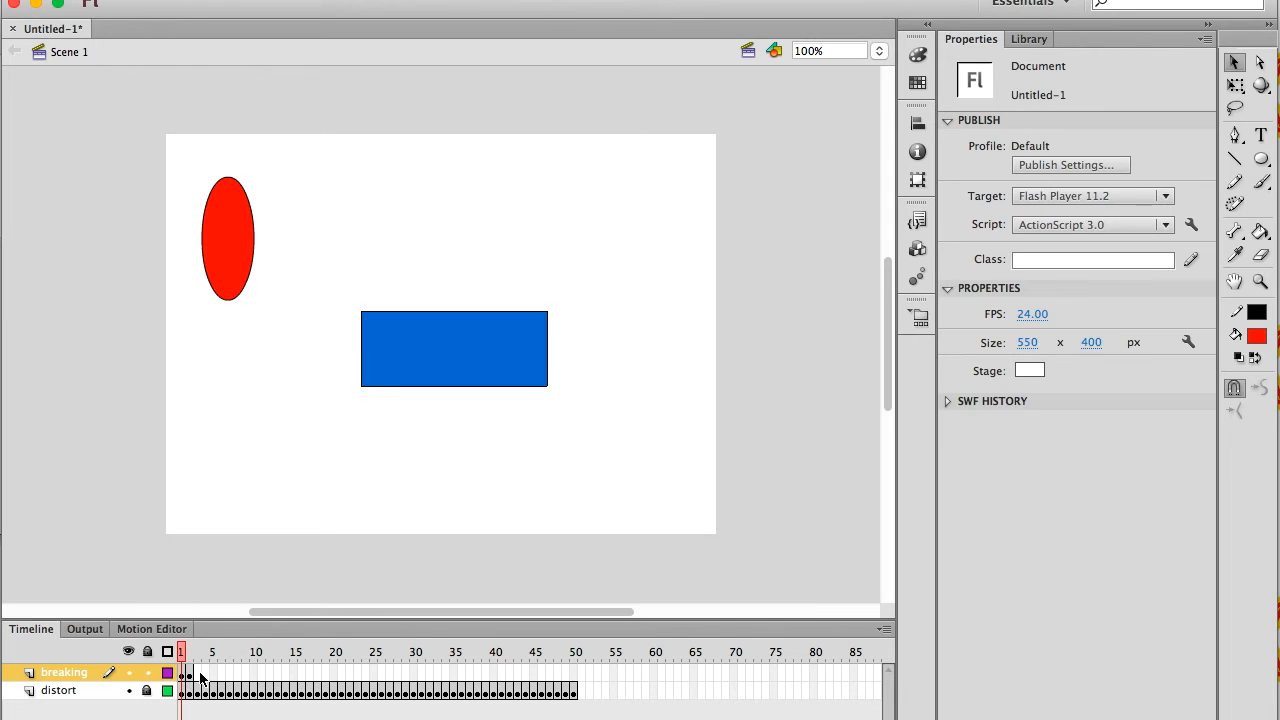
Step: Insert a keyframe at frame 3 and shift pieces of the oval's top, right side, bottom and lower-left edge farther outward
{"action": "left_click", "coordinate": [189, 679]}
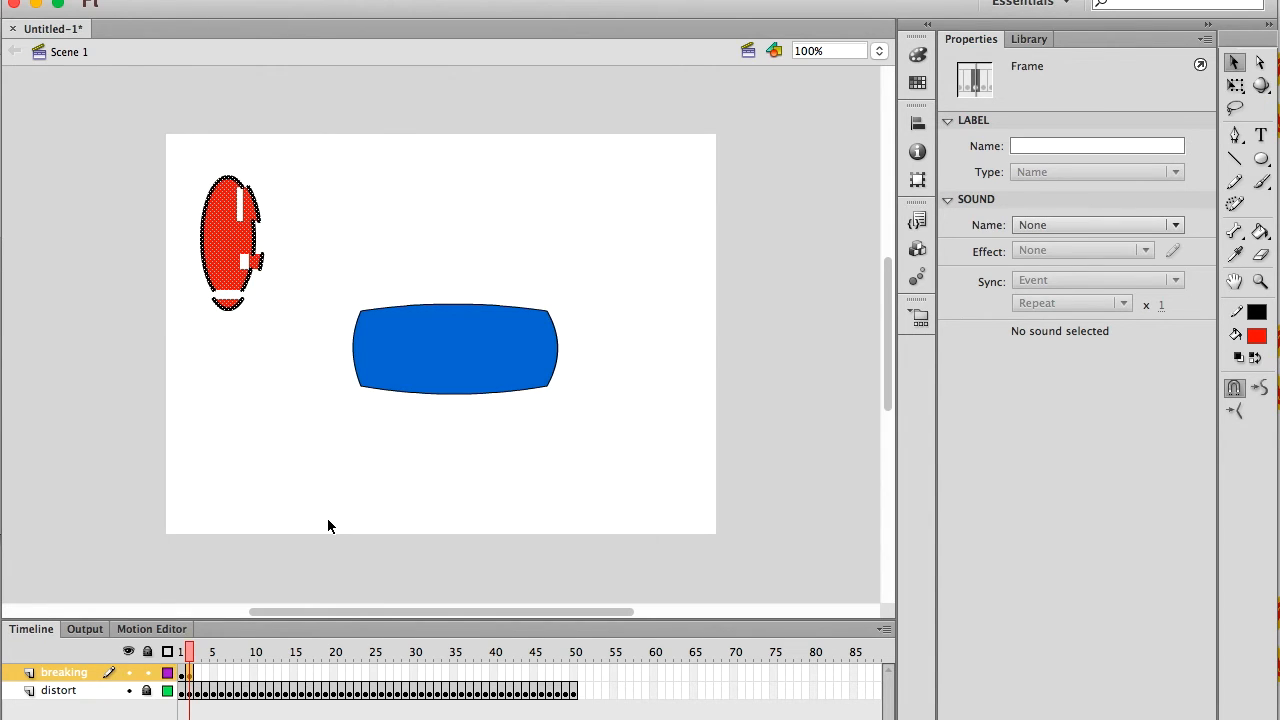
{"action": "key", "text": "Return"}
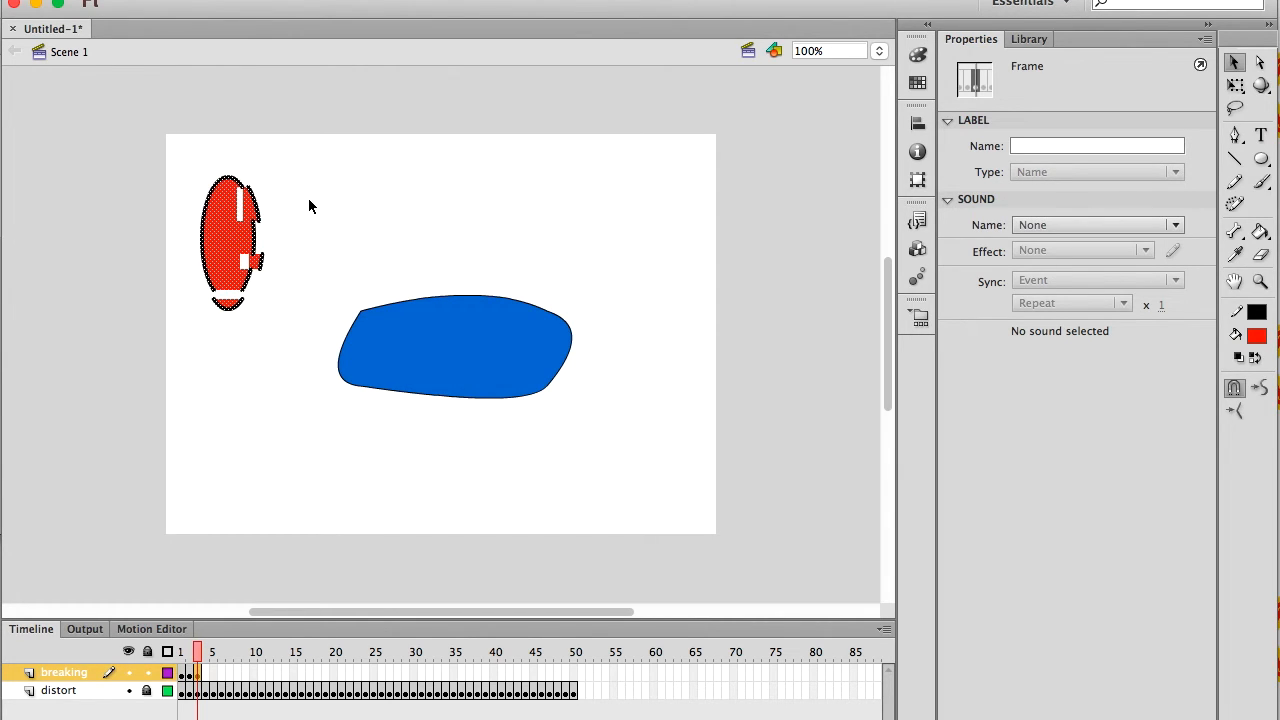
{"action": "left_click_drag", "start_coordinate": [203, 165], "coordinate": [263, 215]}
{"action": "left_click_drag", "start_coordinate": [271, 278], "coordinate": [241, 303]}
{"action": "left_click_drag", "start_coordinate": [190, 253], "coordinate": [219, 275]}
{"action": "left_click_drag", "start_coordinate": [211, 269], "coordinate": [201, 269]}
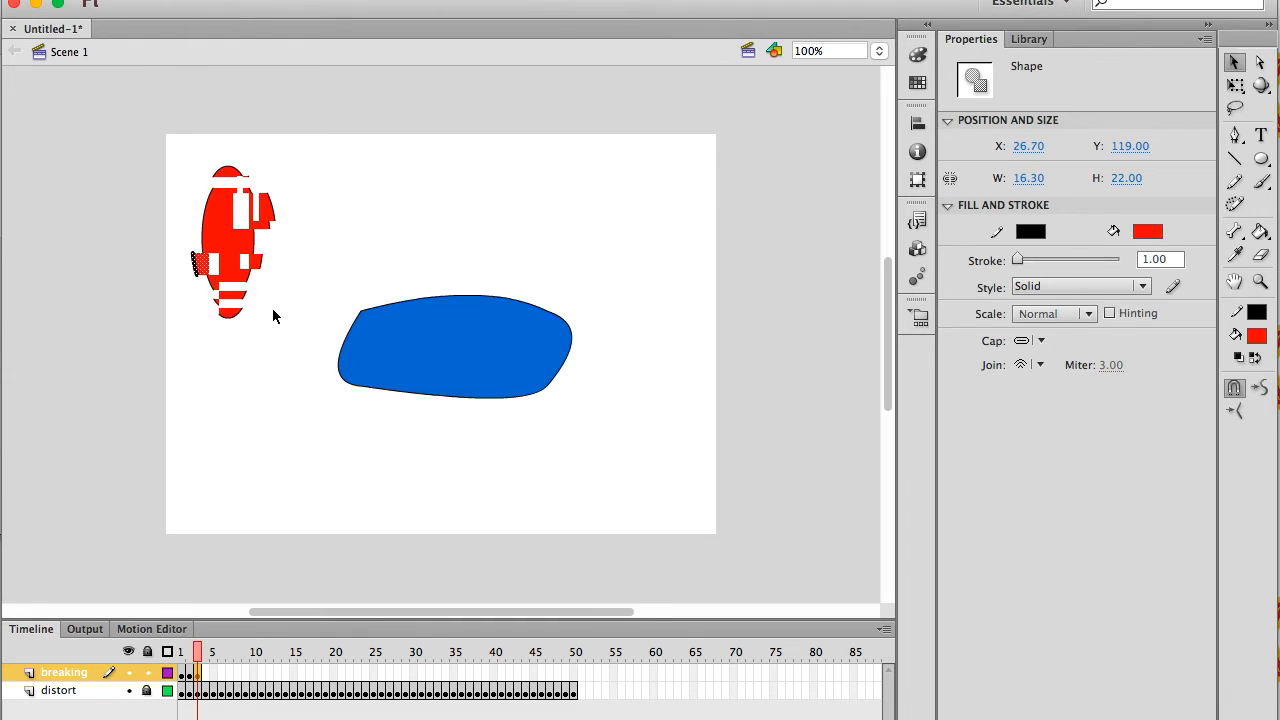
Step: Insert a keyframe at frame 4 and move the oval's right chunk, bottom pieces and two left-edge pieces slightly outward
{"action": "key", "text": "F6"}
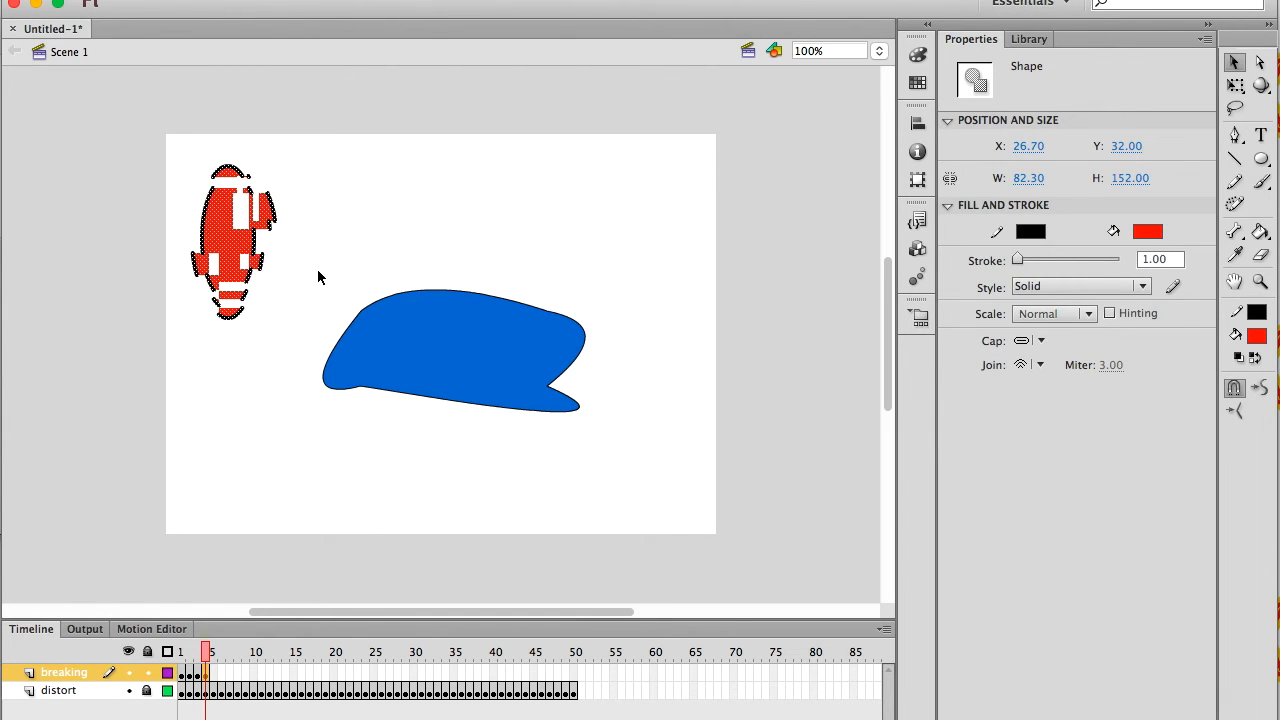
{"action": "left_click", "coordinate": [340, 213]}
{"action": "left_click_drag", "start_coordinate": [300, 197], "coordinate": [274, 223]}
{"action": "left_click_drag", "start_coordinate": [277, 282], "coordinate": [195, 350]}
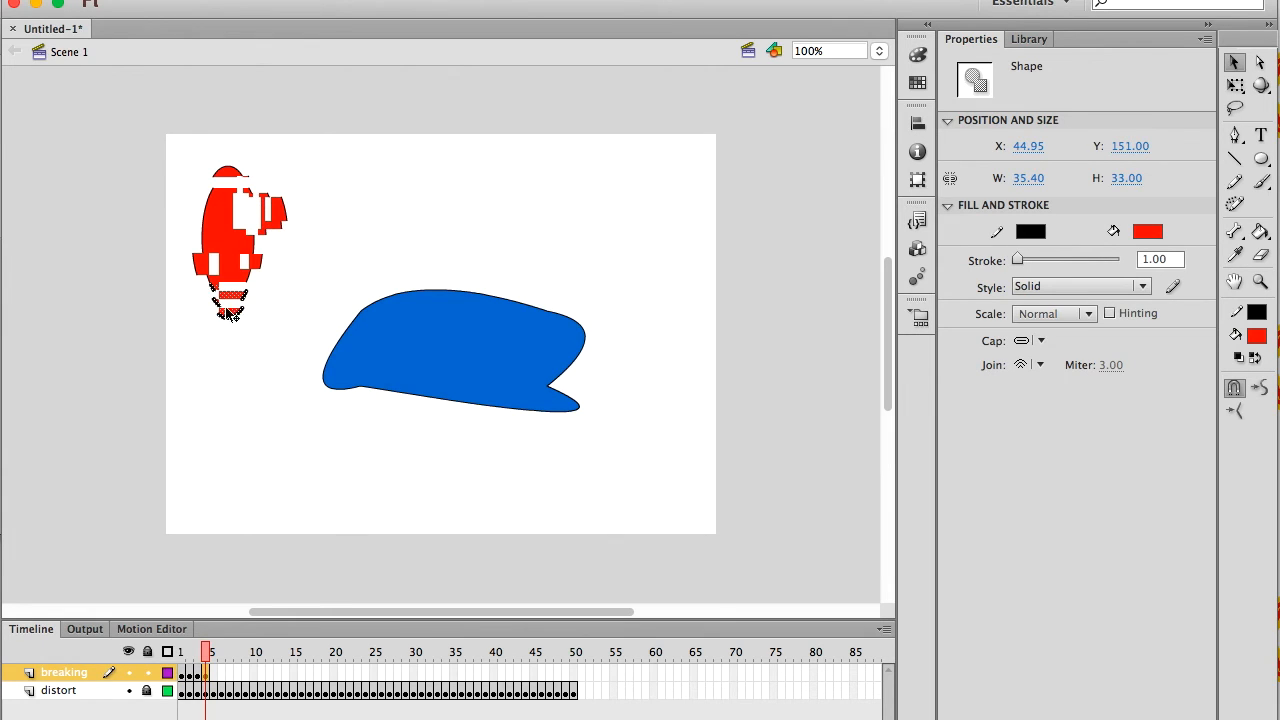
{"action": "left_click_drag", "start_coordinate": [232, 300], "coordinate": [202, 277]}
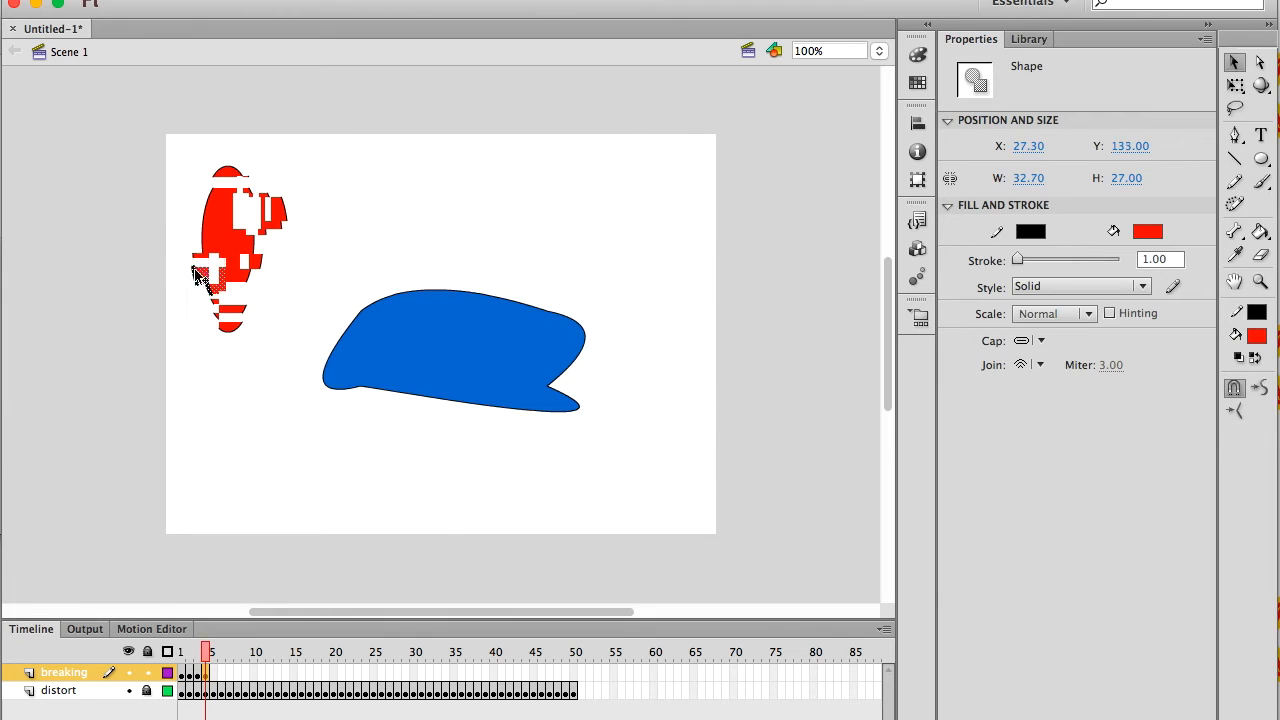
{"action": "mouse_move", "coordinate": [181, 220]}
{"action": "left_mouse_down"}
{"action": "mouse_move", "coordinate": [217, 235]}
{"action": "mouse_move", "coordinate": [198, 238]}
{"action": "left_mouse_up"}
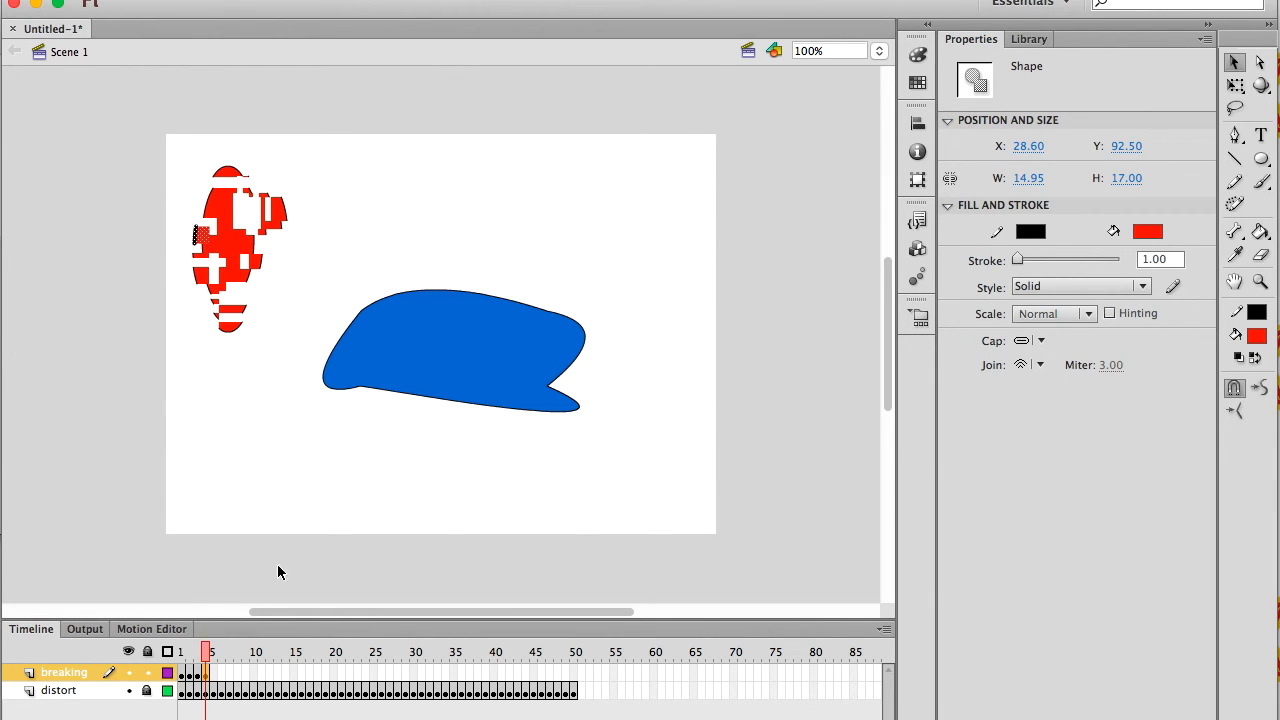
{"action": "left_click_drag", "start_coordinate": [210, 650], "coordinate": [209, 684]}
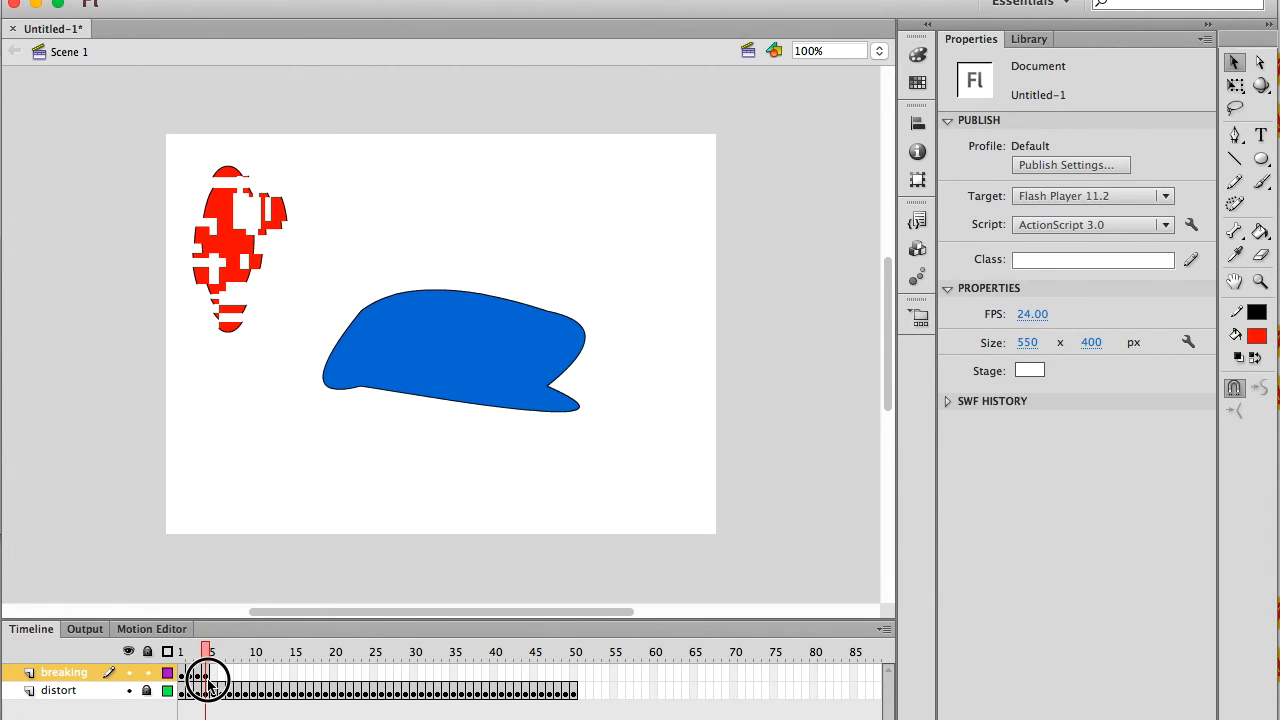
Step: Insert a keyframe at frame 5, nudge the oval's lower section down to about Y 154, and spread the right-hand fragments outward
{"action": "mouse_move", "coordinate": [208, 683]}
{"action": "left_mouse_down"}
{"action": "mouse_move", "coordinate": [571, 686]}
{"action": "mouse_move", "coordinate": [294, 677]}
{"action": "mouse_move", "coordinate": [171, 689]}
{"action": "mouse_move", "coordinate": [205, 677]}
{"action": "mouse_move", "coordinate": [180, 677]}
{"action": "mouse_move", "coordinate": [343, 677]}
{"action": "mouse_move", "coordinate": [171, 689]}
{"action": "mouse_move", "coordinate": [190, 693]}
{"action": "mouse_move", "coordinate": [237, 689]}
{"action": "mouse_move", "coordinate": [177, 689]}
{"action": "mouse_move", "coordinate": [574, 678]}
{"action": "mouse_move", "coordinate": [178, 686]}
{"action": "mouse_move", "coordinate": [573, 688]}
{"action": "mouse_move", "coordinate": [203, 676]}
{"action": "left_mouse_up"}
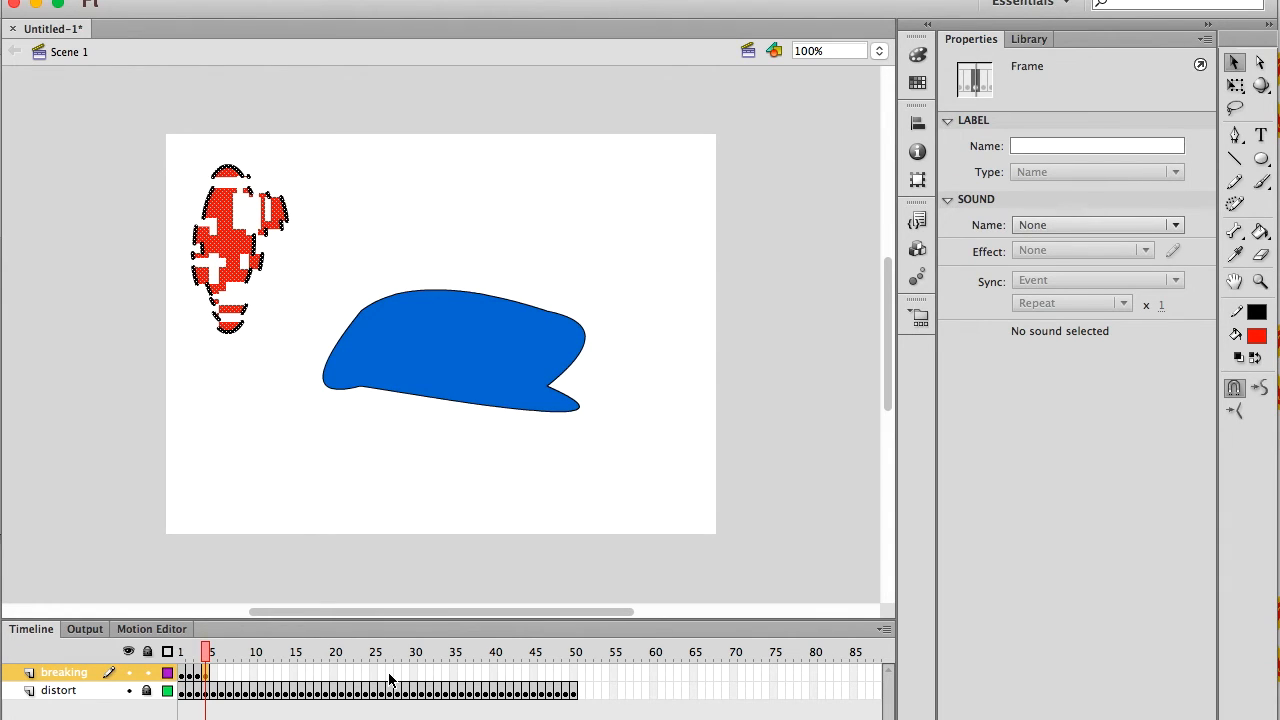
{"action": "key", "text": "period"}
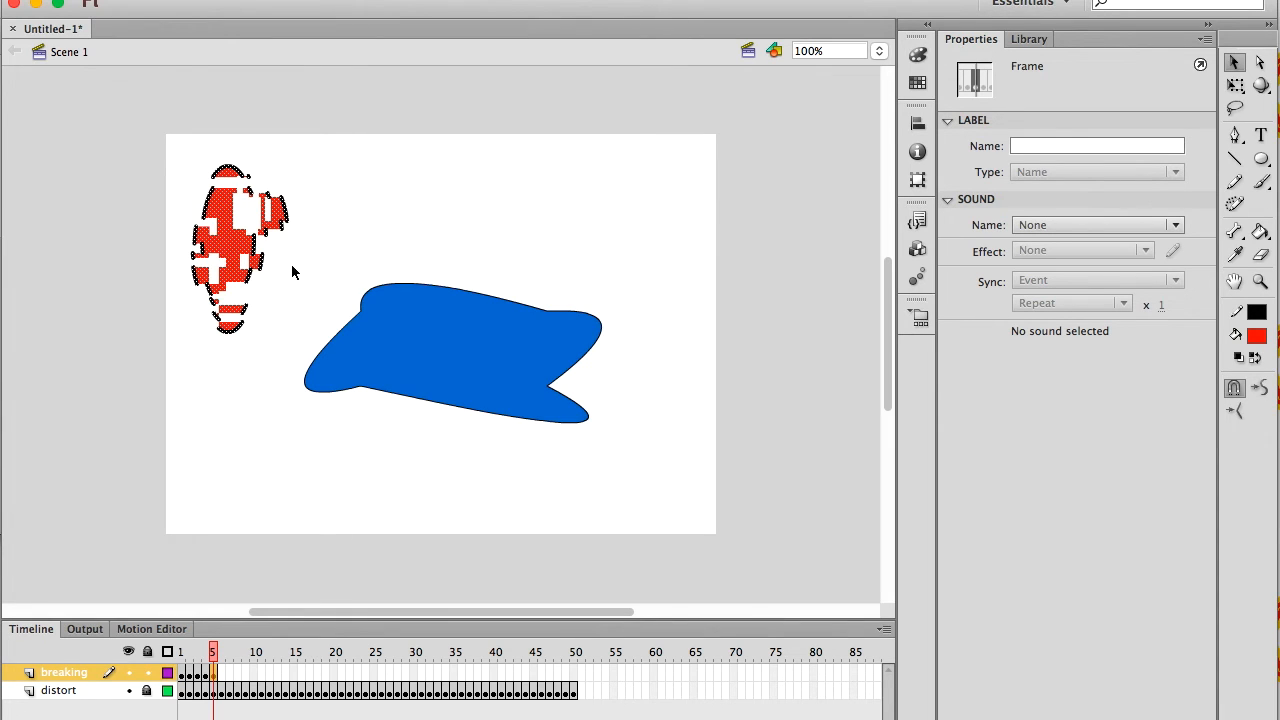
{"action": "left_click_drag", "start_coordinate": [223, 375], "coordinate": [240, 282]}
{"action": "key", "text": "Down"}
{"action": "key", "text": "Down"}
{"action": "key", "text": "Down"}
{"action": "key", "text": "Down"}
{"action": "key", "text": "Down"}
{"action": "key", "text": "Down"}
{"action": "key", "text": "Down"}
{"action": "key", "text": "Down"}
{"action": "key", "text": "Down"}
{"action": "key", "text": "Down"}
{"action": "key", "text": "Down"}
{"action": "key", "text": "Down"}
{"action": "key", "text": "Down"}
{"action": "key", "text": "Down"}
{"action": "key", "text": "Down"}
{"action": "key", "text": "Down"}
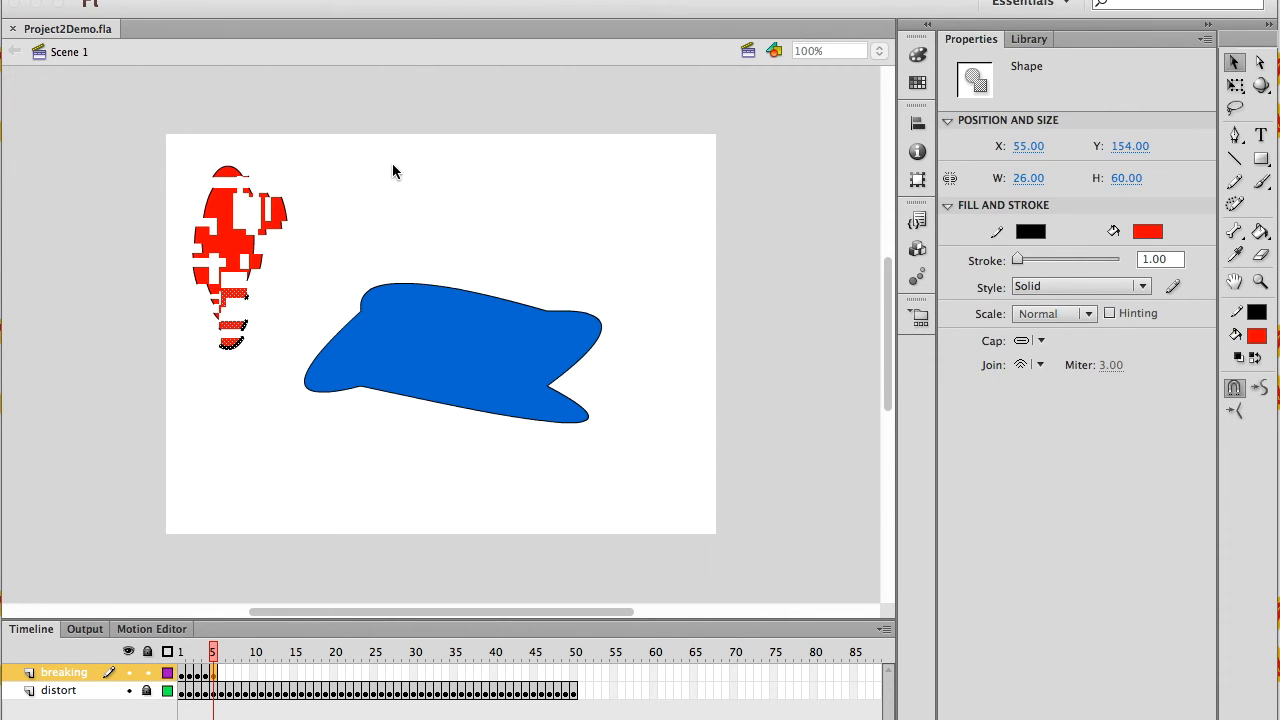
{"action": "left_click_drag", "start_coordinate": [323, 177], "coordinate": [242, 234]}
{"action": "left_click_drag", "start_coordinate": [280, 210], "coordinate": [200, 305]}
Step: Insert keyframes at frames 6, 7 and 8, moving the oval's right-hand and lower fragments a little farther apart in each
{"action": "key", "text": "F6"}
{"action": "left_click_drag", "start_coordinate": [264, 261], "coordinate": [286, 261]}
{"action": "key", "text": "F6"}
{"action": "left_click_drag", "start_coordinate": [200, 372], "coordinate": [288, 287]}
{"action": "left_click_drag", "start_coordinate": [236, 326], "coordinate": [236, 339]}
{"action": "key", "text": "F6"}
{"action": "left_click_drag", "start_coordinate": [286, 178], "coordinate": [315, 211]}
{"action": "left_click_drag", "start_coordinate": [304, 247], "coordinate": [238, 290]}
{"action": "left_click_drag", "start_coordinate": [265, 268], "coordinate": [257, 320]}
Step: Insert keyframes at frames 9, 10 and 11, spreading the top, right, lower and left fragments slightly farther in each
{"action": "key", "text": "F6"}
{"action": "left_click_drag", "start_coordinate": [230, 173], "coordinate": [246, 173]}
{"action": "key", "text": "F6"}
{"action": "mouse_move", "coordinate": [330, 195]}
{"action": "left_mouse_down"}
{"action": "mouse_move", "coordinate": [232, 247]}
{"action": "mouse_move", "coordinate": [330, 212]}
{"action": "left_mouse_up"}
{"action": "left_click_drag", "start_coordinate": [291, 305], "coordinate": [202, 390]}
{"action": "left_click_drag", "start_coordinate": [240, 353], "coordinate": [242, 371]}
{"action": "key", "text": "F6"}
{"action": "left_click_drag", "start_coordinate": [362, 178], "coordinate": [261, 265]}
{"action": "left_click_drag", "start_coordinate": [332, 213], "coordinate": [348, 213]}
{"action": "left_click_drag", "start_coordinate": [172, 300], "coordinate": [197, 287]}
Step: Insert a keyframe at frame 12 and move the upper-right fragments right, the bottom fragments down and the left fragments outward
{"action": "key", "text": "F6"}
{"action": "left_click_drag", "start_coordinate": [372, 167], "coordinate": [229, 281]}
{"action": "left_click_drag", "start_coordinate": [348, 215], "coordinate": [366, 215]}
{"action": "left_click_drag", "start_coordinate": [285, 333], "coordinate": [202, 418]}
{"action": "left_click_drag", "start_coordinate": [176, 302], "coordinate": [226, 276]}
{"action": "key", "text": "F7"}
{"action": "key", "text": "super+z"}
Step: Insert a keyframe at frame 13 and shift the upper-right, upper-left and left-hand fragment groups farther apart
{"action": "key", "text": "F6"}
{"action": "left_click_drag", "start_coordinate": [440, 191], "coordinate": [294, 274]}
{"action": "left_click_drag", "start_coordinate": [365, 215], "coordinate": [380, 205]}
{"action": "left_click_drag", "start_coordinate": [186, 150], "coordinate": [290, 228]}
{"action": "left_click_drag", "start_coordinate": [220, 204], "coordinate": [238, 192]}
{"action": "left_click_drag", "start_coordinate": [178, 340], "coordinate": [220, 287]}
Step: Insert a keyframe at frame 14 and move the upper-right fragments right and the bottom fragments slightly right and down
{"action": "key", "text": "F6"}
{"action": "left_click_drag", "start_coordinate": [482, 157], "coordinate": [263, 268]}
{"action": "left_click_drag", "start_coordinate": [383, 203], "coordinate": [405, 203]}
{"action": "left_click_drag", "start_coordinate": [185, 332], "coordinate": [292, 452]}
{"action": "left_click_drag", "start_coordinate": [261, 370], "coordinate": [272, 373]}
Step: Insert a keyframe at frame 15, moving the upper-right fragments up and right, the upper-left pieces right and the bottom pieces down and right
{"action": "key", "text": "F6"}
{"action": "left_click_drag", "start_coordinate": [448, 164], "coordinate": [284, 284]}
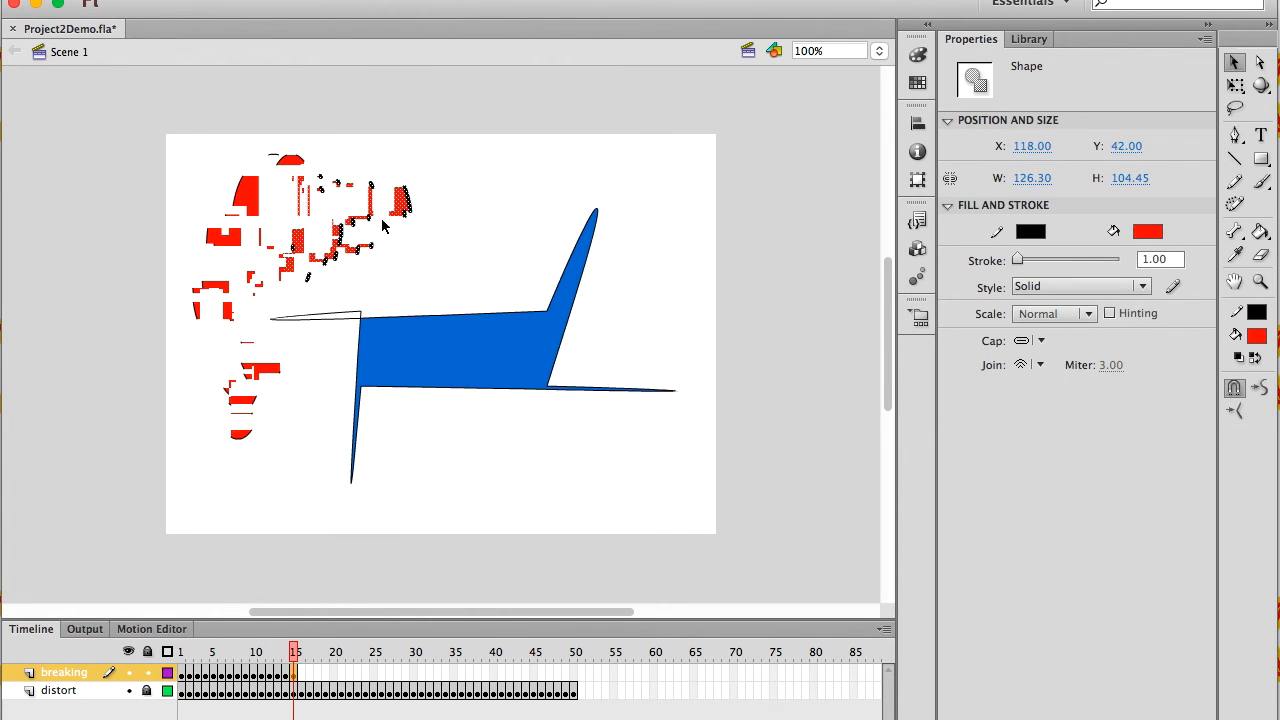
{"action": "left_click_drag", "start_coordinate": [402, 206], "coordinate": [417, 195]}
{"action": "left_click_drag", "start_coordinate": [193, 165], "coordinate": [270, 232]}
{"action": "left_click_drag", "start_coordinate": [245, 196], "coordinate": [261, 194]}
{"action": "left_click_drag", "start_coordinate": [179, 336], "coordinate": [294, 450]}
{"action": "left_click_drag", "start_coordinate": [263, 369], "coordinate": [269, 375]}
Step: Insert a keyframe at frame 16, moving the upper-right fragments right, the left-middle cluster down and the bottom cluster down and right
{"action": "key", "text": "F6"}
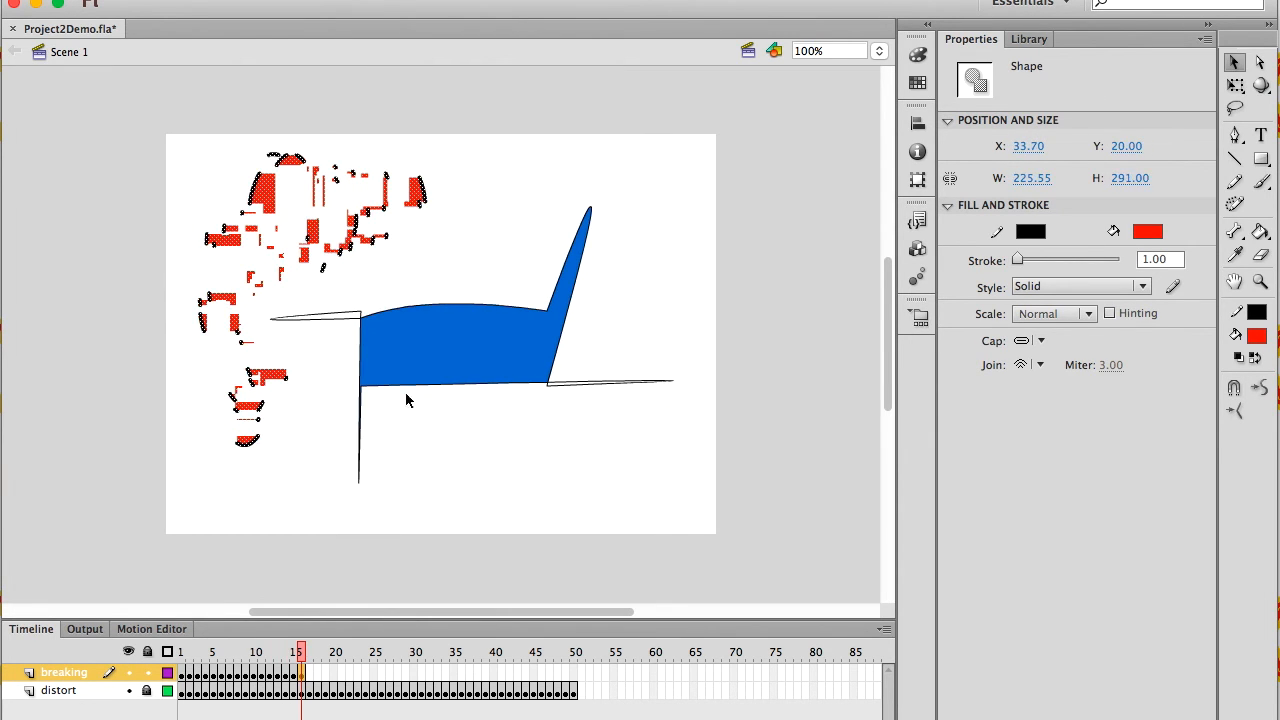
{"action": "left_click_drag", "start_coordinate": [453, 173], "coordinate": [253, 263]}
{"action": "left_click_drag", "start_coordinate": [182, 345], "coordinate": [245, 267]}
{"action": "left_click_drag", "start_coordinate": [219, 298], "coordinate": [216, 307]}
{"action": "left_click_drag", "start_coordinate": [206, 325], "coordinate": [296, 453]}
{"action": "key", "text": "ctrl+z"}
{"action": "left_click_drag", "start_coordinate": [208, 355], "coordinate": [298, 453]}
{"action": "left_click_drag", "start_coordinate": [273, 373], "coordinate": [286, 386]}
Step: Insert a keyframe at frame 17, moving the upper-right fragments right, the left-middle cluster up and right, and the bottom cluster down and right
{"action": "key", "text": "F6"}
{"action": "left_click_drag", "start_coordinate": [463, 156], "coordinate": [286, 263]}
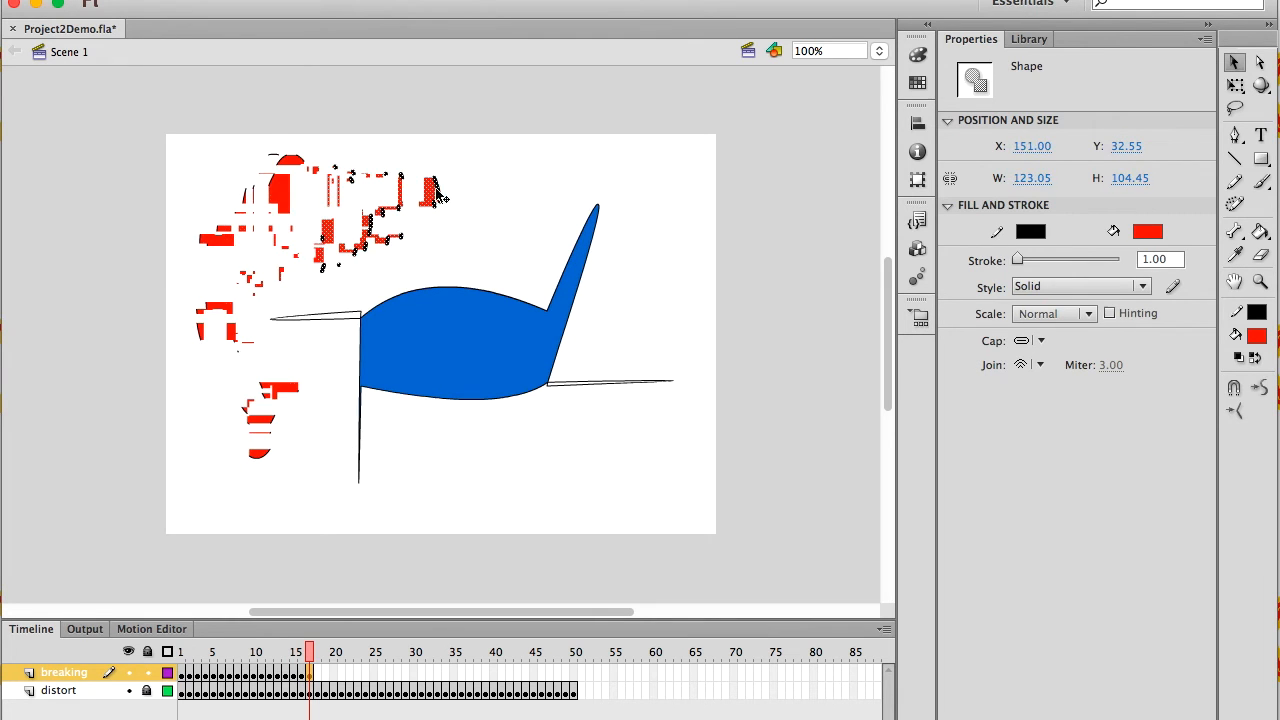
{"action": "left_click_drag", "start_coordinate": [182, 284], "coordinate": [245, 325]}
{"action": "left_click_drag", "start_coordinate": [218, 308], "coordinate": [228, 298]}
{"action": "left_click_drag", "start_coordinate": [212, 358], "coordinate": [303, 462]}
{"action": "left_click_drag", "start_coordinate": [285, 388], "coordinate": [298, 397]}
Step: Insert a keyframe at frame 18 and move the far-right red fragments farther right
{"action": "key", "text": "F6"}
{"action": "left_click_drag", "start_coordinate": [531, 166], "coordinate": [376, 262]}
{"action": "left_click_drag", "start_coordinate": [451, 192], "coordinate": [473, 192]}
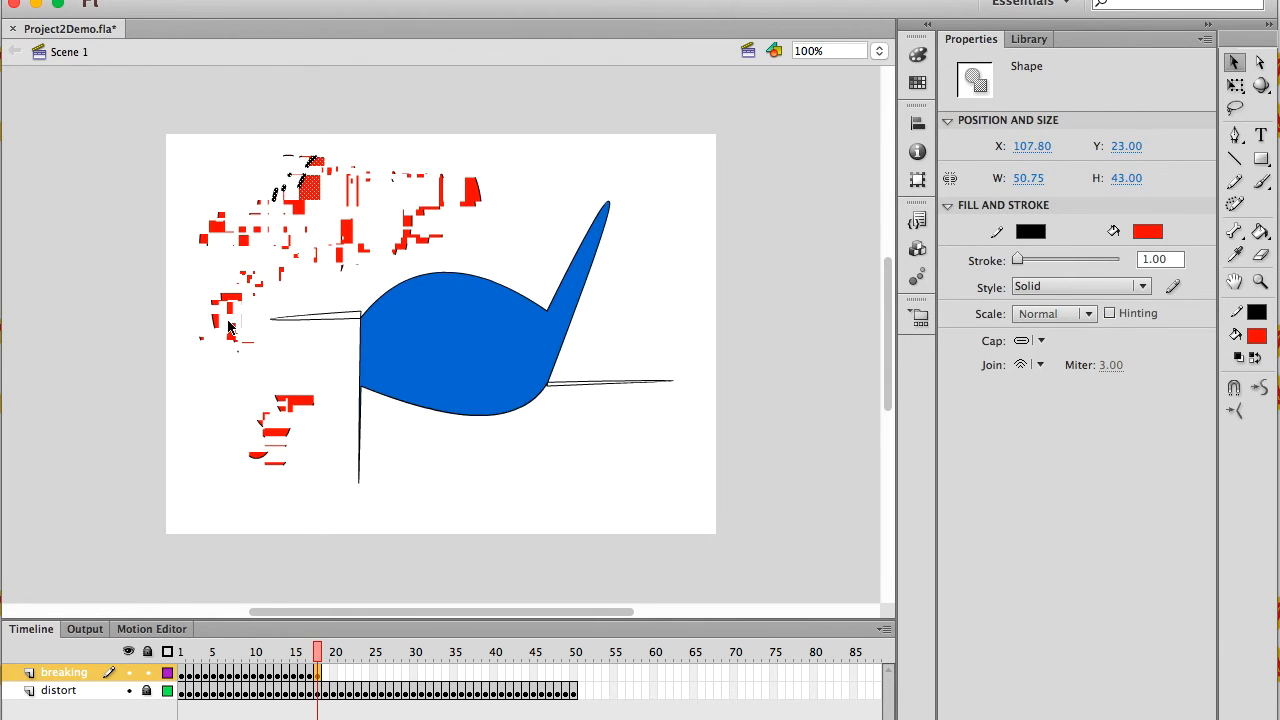
Step: Insert a keyframe at frame 19, moving the left-middle and bottom clusters down and the far-right fragments farther right
{"action": "key", "text": "F6"}
{"action": "left_click_drag", "start_coordinate": [184, 376], "coordinate": [249, 290]}
{"action": "left_click_drag", "start_coordinate": [229, 299], "coordinate": [224, 312]}
{"action": "left_click_drag", "start_coordinate": [236, 384], "coordinate": [330, 488]}
{"action": "left_click_drag", "start_coordinate": [294, 417], "coordinate": [298, 439]}
{"action": "left_click_drag", "start_coordinate": [514, 155], "coordinate": [387, 230]}
{"action": "left_click_drag", "start_coordinate": [477, 193], "coordinate": [498, 196]}
Step: Insert a keyframe at frame 20 and shift the far-right fragments right and the lowest fragment left
{"action": "key", "text": "F6"}
{"action": "left_click_drag", "start_coordinate": [446, 160], "coordinate": [526, 213]}
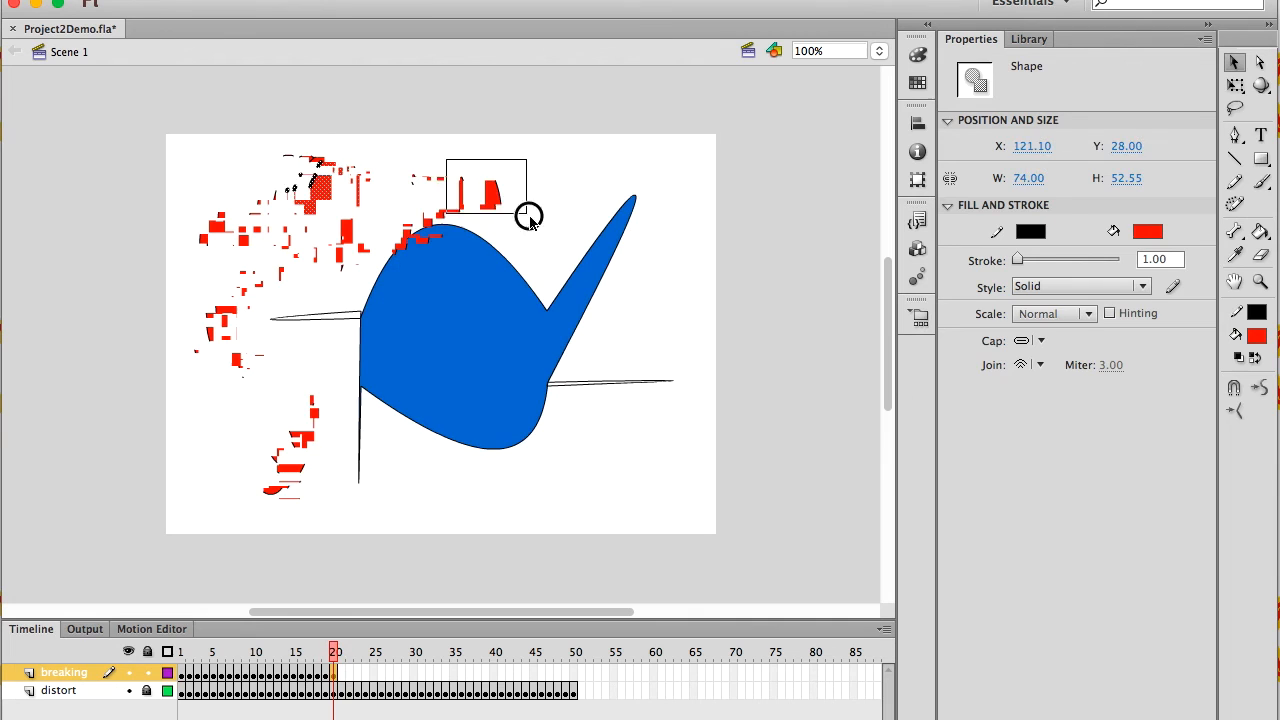
{"action": "left_click_drag", "start_coordinate": [281, 500], "coordinate": [289, 504]}
{"action": "left_click_drag", "start_coordinate": [274, 491], "coordinate": [264, 491]}
Step: Insert a keyframe at frame 21 and move the far-right fragments, the large upper block and a small upper-left group to the right
{"action": "key", "text": "F6"}
{"action": "left_click_drag", "start_coordinate": [585, 154], "coordinate": [456, 216]}
{"action": "left_click_drag", "start_coordinate": [503, 193], "coordinate": [523, 193]}
{"action": "left_click_drag", "start_coordinate": [330, 186], "coordinate": [360, 180]}
{"action": "left_click_drag", "start_coordinate": [244, 241], "coordinate": [260, 246]}
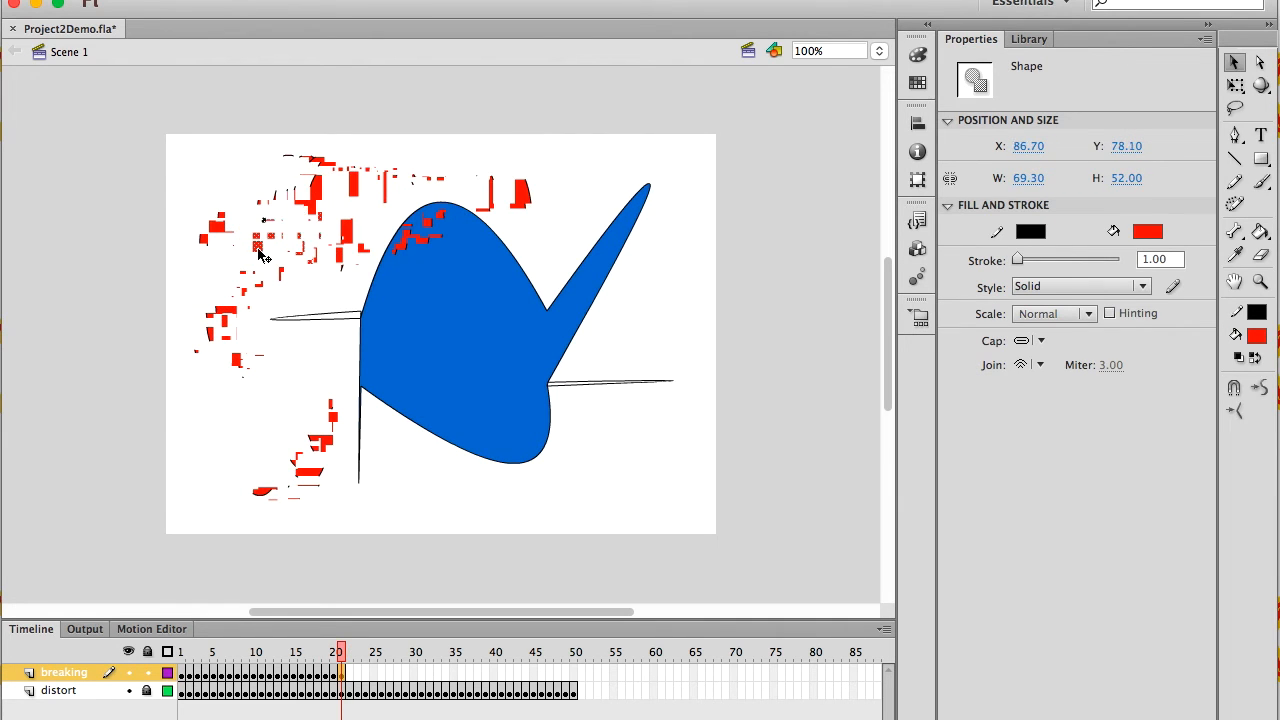
Step: Insert a keyframe at frame 22 and shift the upper-middle fragments and the left-middle cluster
{"action": "key", "text": "F6"}
{"action": "left_click_drag", "start_coordinate": [335, 160], "coordinate": [367, 173]}
{"action": "left_click_drag", "start_coordinate": [262, 300], "coordinate": [196, 345]}
{"action": "left_click_drag", "start_coordinate": [224, 311], "coordinate": [238, 323]}
Step: Insert a keyframe at frame 23, moving the far-right fragments up and right, shifting the bottom cluster, and lowering part of the left-middle cluster
{"action": "key", "text": "F6"}
{"action": "left_click_drag", "start_coordinate": [580, 163], "coordinate": [500, 216]}
{"action": "left_click_drag", "start_coordinate": [539, 192], "coordinate": [557, 187]}
{"action": "left_click_drag", "start_coordinate": [346, 413], "coordinate": [340, 456]}
{"action": "left_click_drag", "start_coordinate": [188, 390], "coordinate": [247, 322]}
{"action": "left_click_drag", "start_coordinate": [229, 361], "coordinate": [229, 371]}
Step: Insert keyframes at frames 24 and 25, moving the far-right, central, upper-middle and bottom fragments farther outward
{"action": "key", "text": "F6"}
{"action": "left_click_drag", "start_coordinate": [590, 165], "coordinate": [544, 210]}
{"action": "left_click_drag", "start_coordinate": [556, 188], "coordinate": [575, 188]}
{"action": "left_click_drag", "start_coordinate": [452, 207], "coordinate": [411, 250]}
{"action": "left_click_drag", "start_coordinate": [430, 237], "coordinate": [446, 247]}
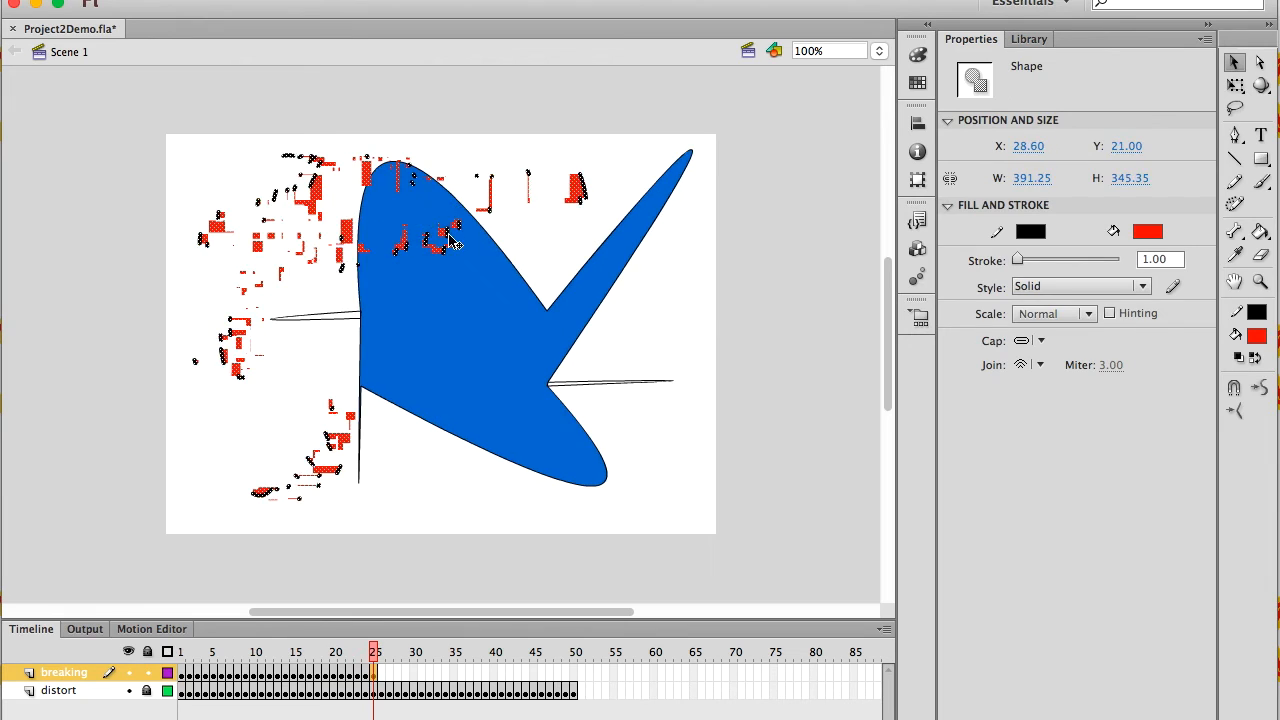
{"action": "left_click_drag", "start_coordinate": [325, 207], "coordinate": [338, 206]}
{"action": "left_click_drag", "start_coordinate": [322, 402], "coordinate": [425, 487]}
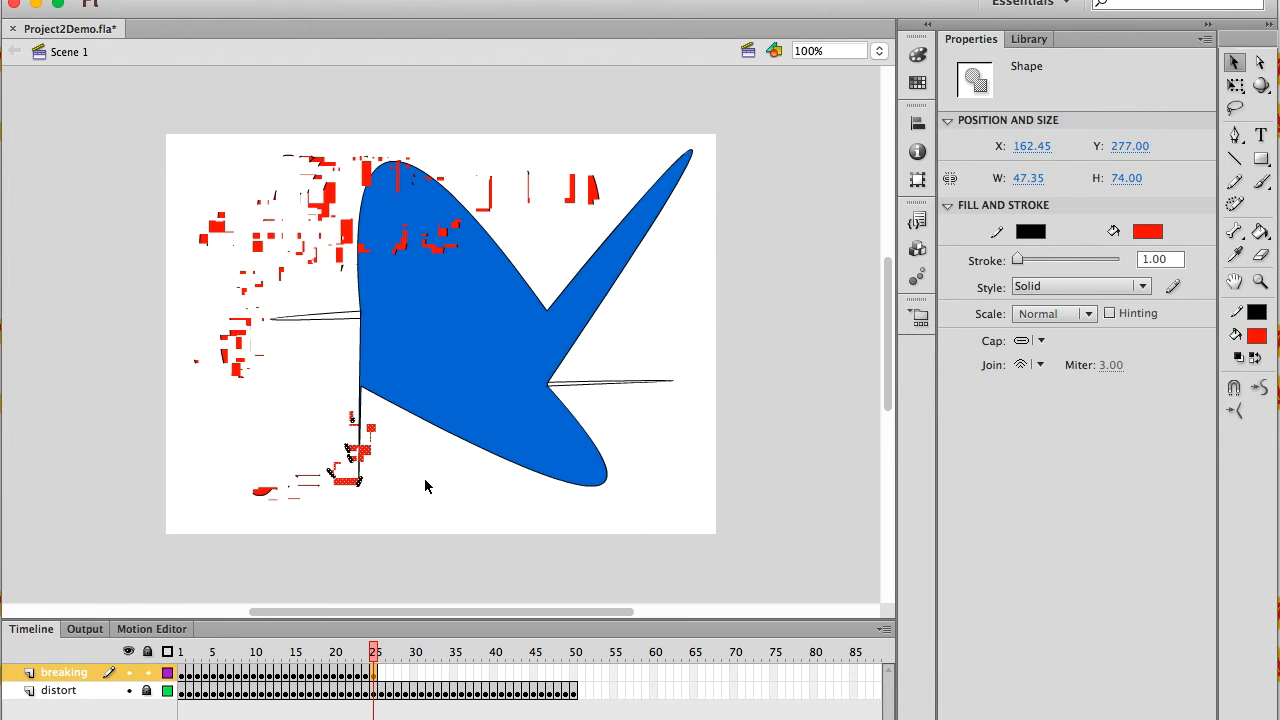
Step: Preview the breaking sequence back to frame 1, and copy frames 1 to 25 of the breaking layer
{"action": "left_click_drag", "start_coordinate": [370, 655], "coordinate": [371, 683]}
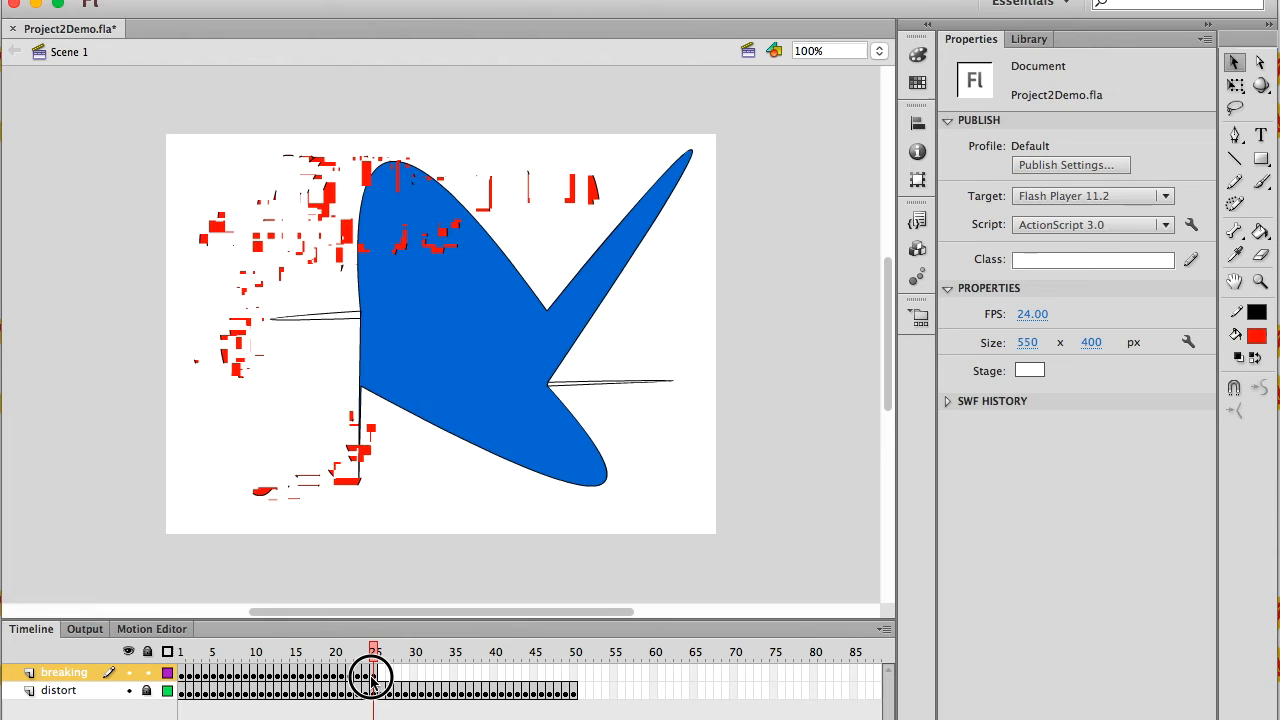
{"action": "left_click_drag", "start_coordinate": [371, 683], "coordinate": [181, 672]}
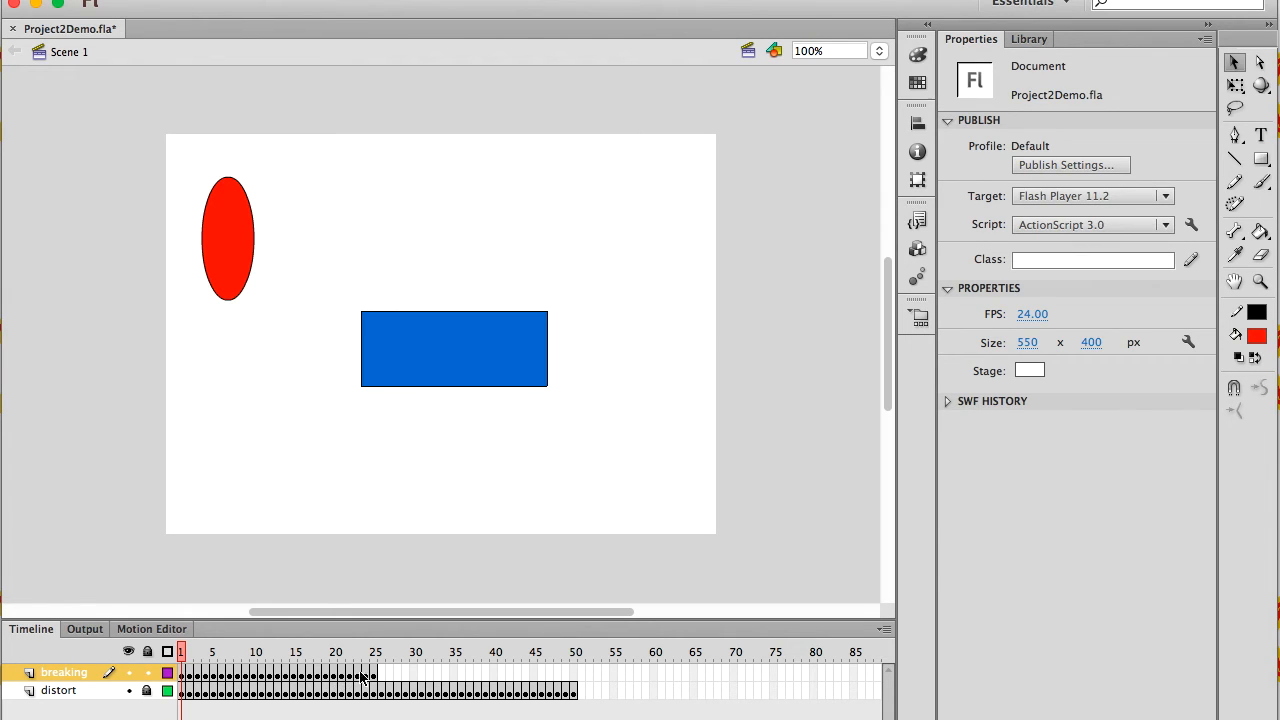
{"action": "left_click", "coordinate": [185, 676]}
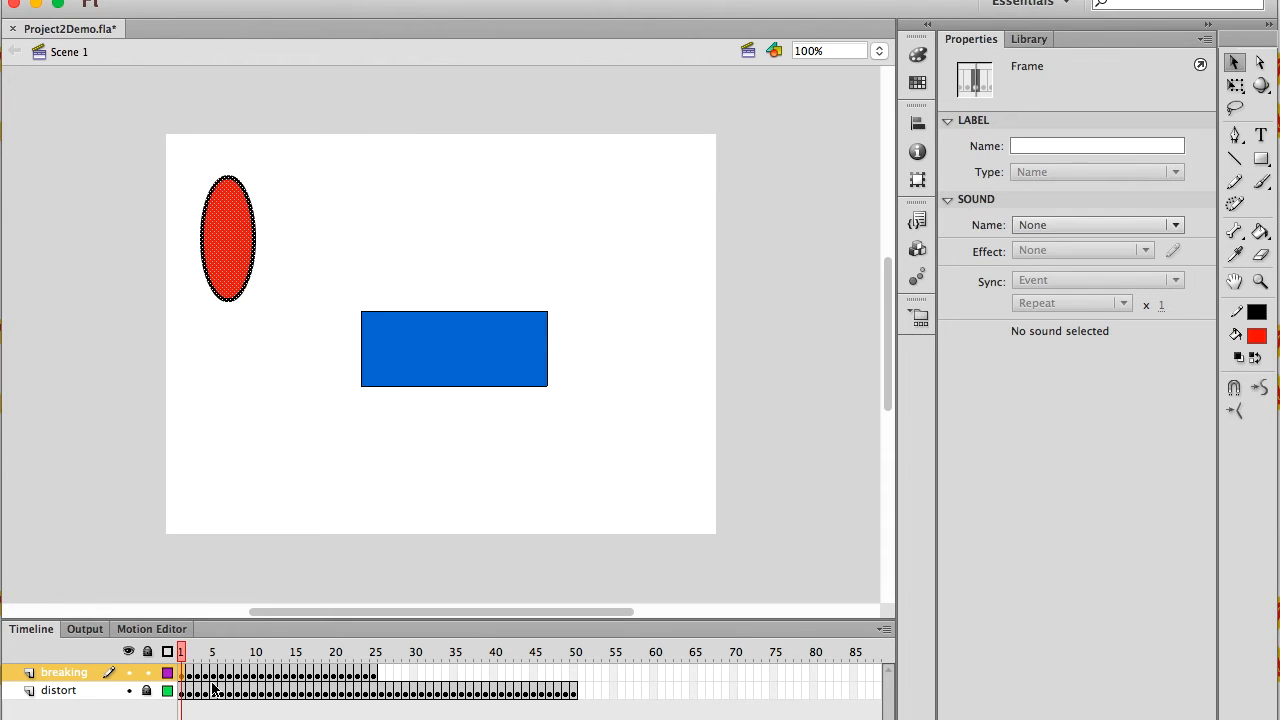
{"action": "left_click", "coordinate": [373, 676]}
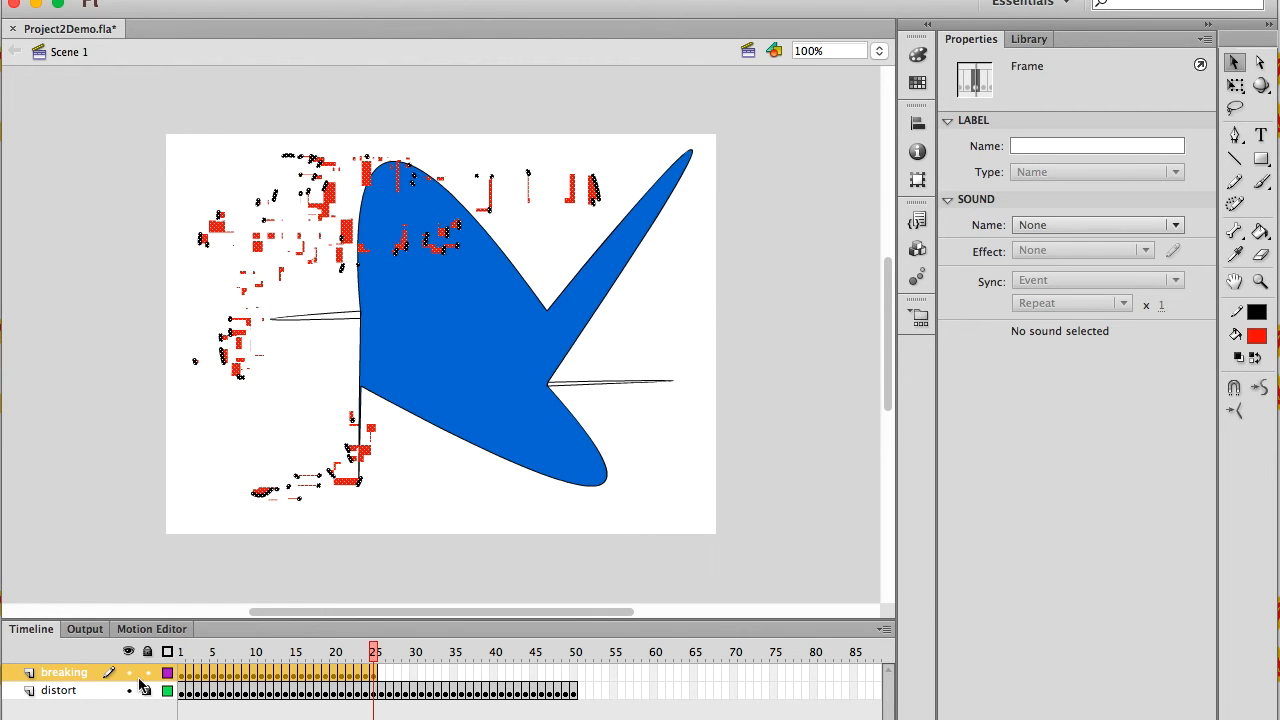
{"action": "right_click", "coordinate": [314, 674]}
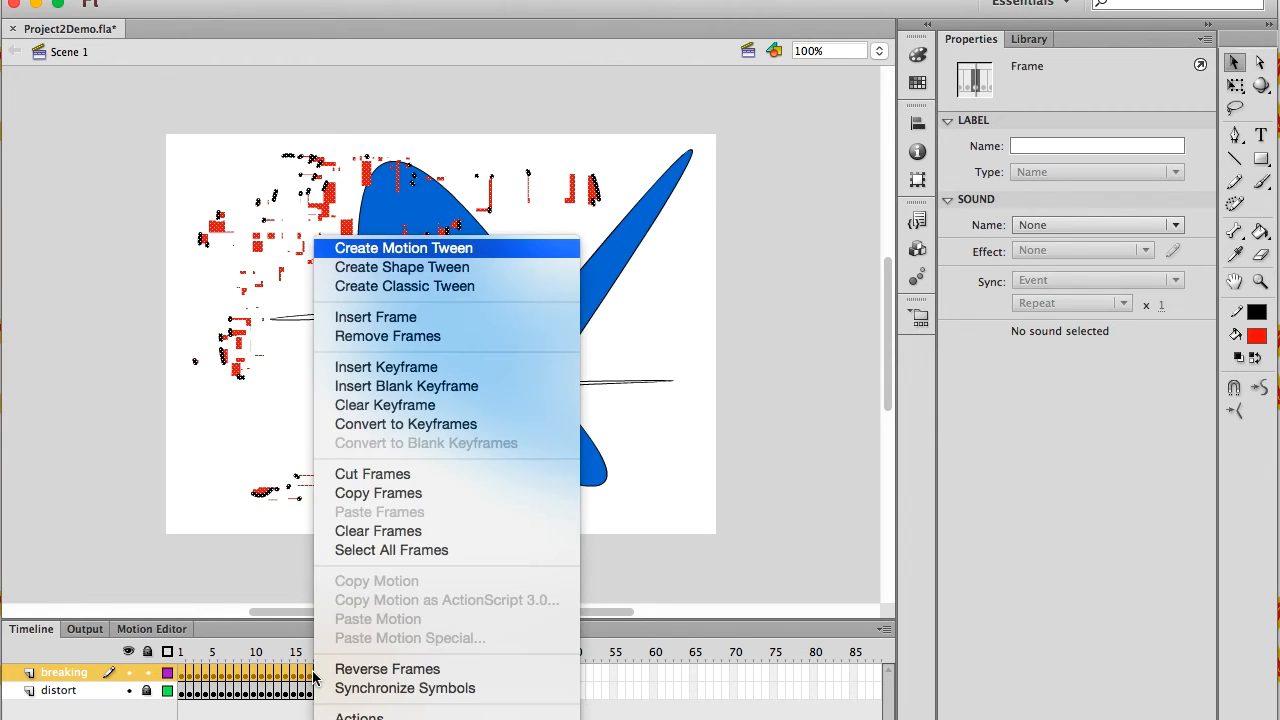
{"action": "left_click", "coordinate": [385, 494]}
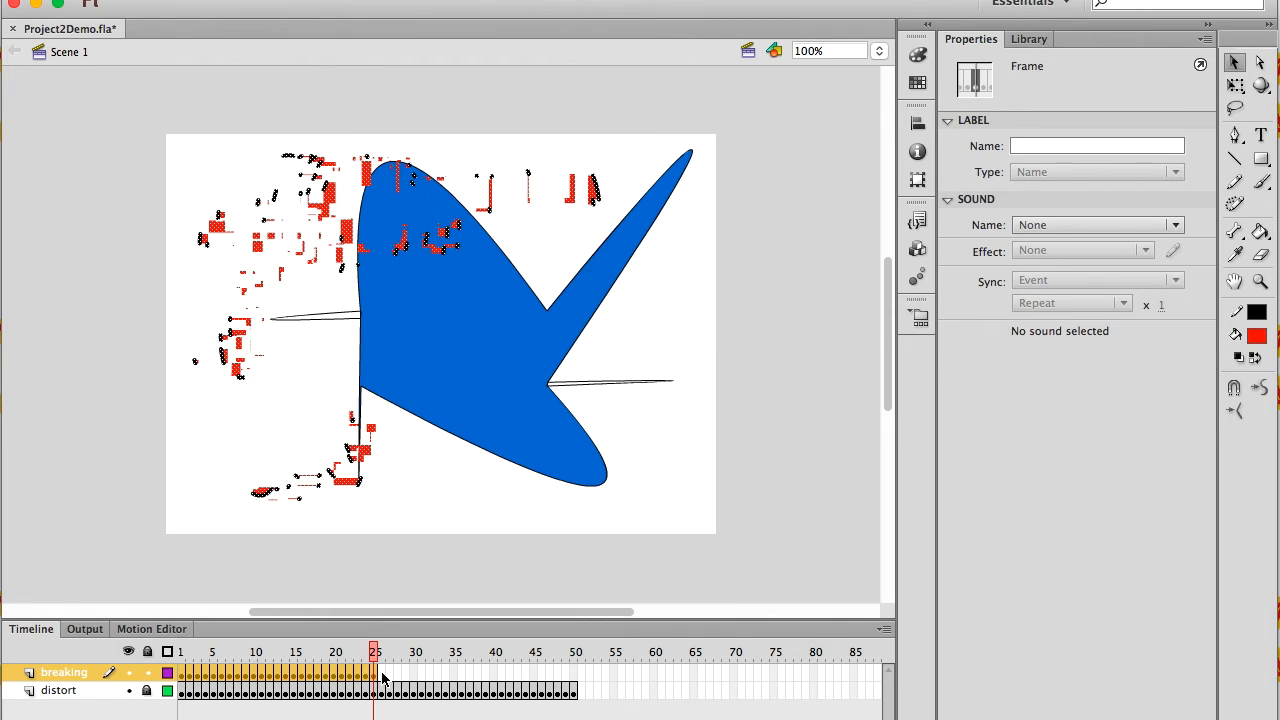
Step: Paste the copied frames at frame 26 of the breaking layer
{"action": "left_click", "coordinate": [383, 679]}
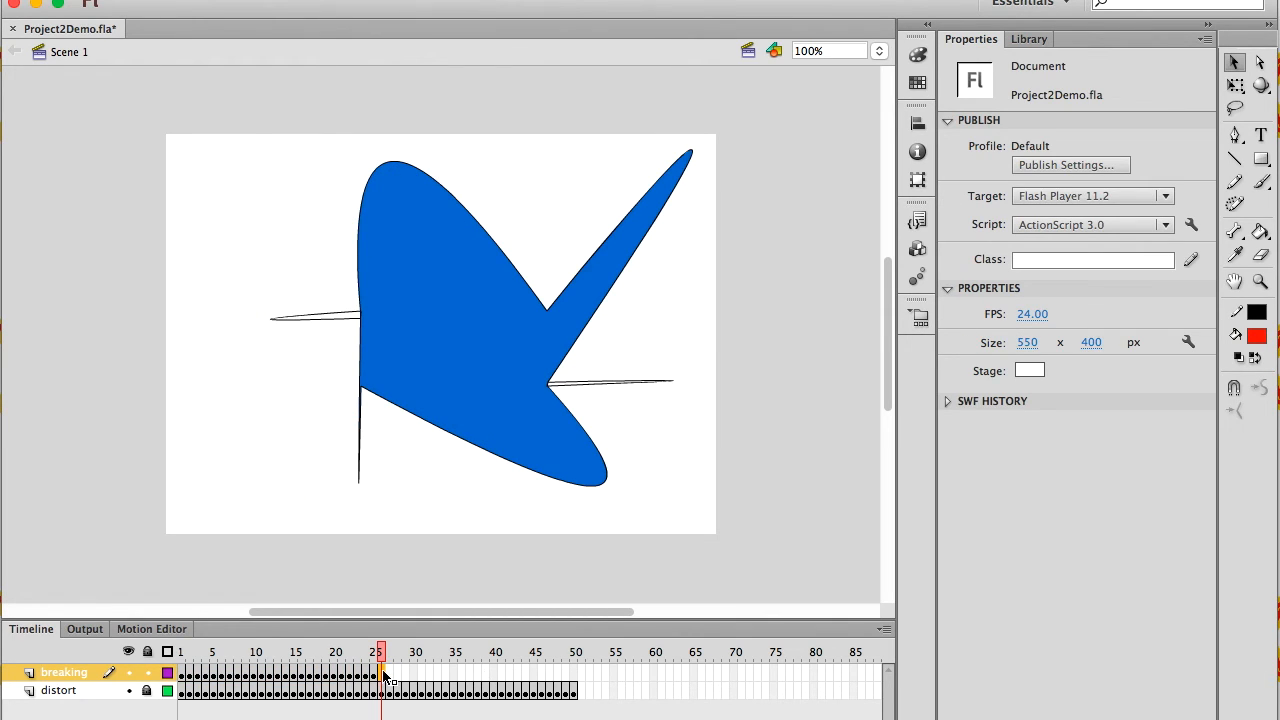
{"action": "right_click", "coordinate": [383, 676]}
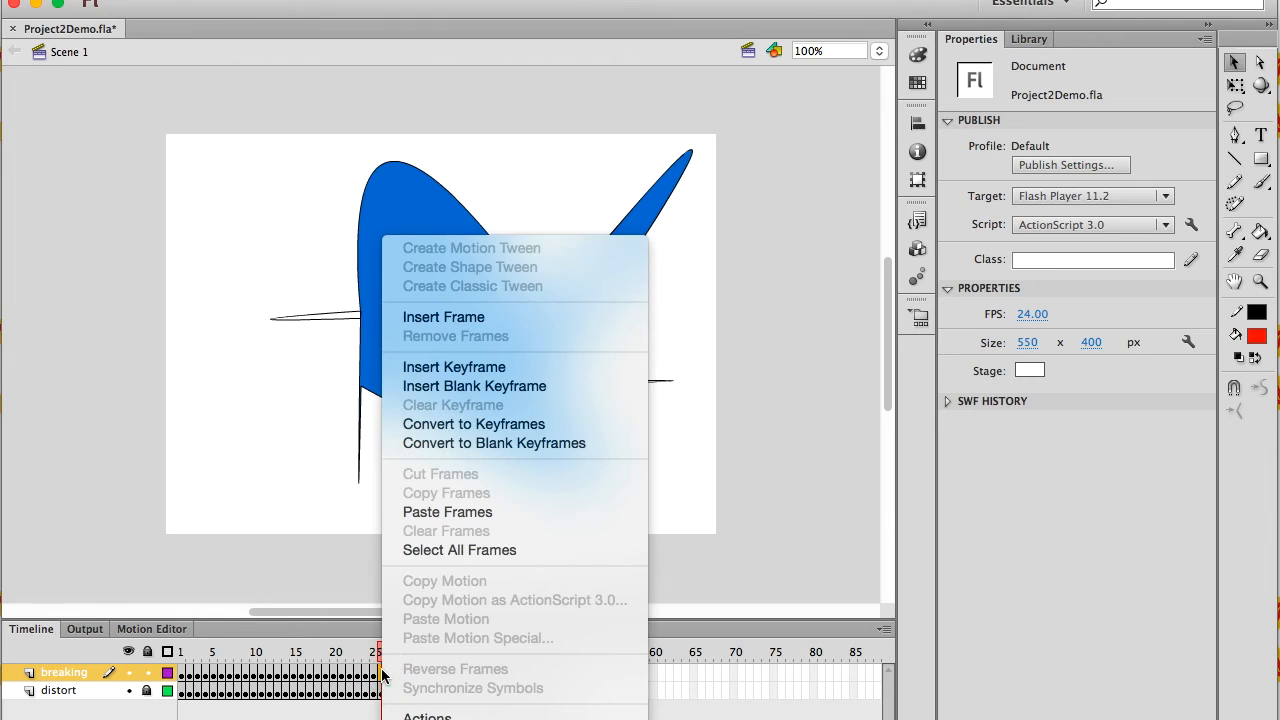
{"action": "left_click", "coordinate": [478, 514]}
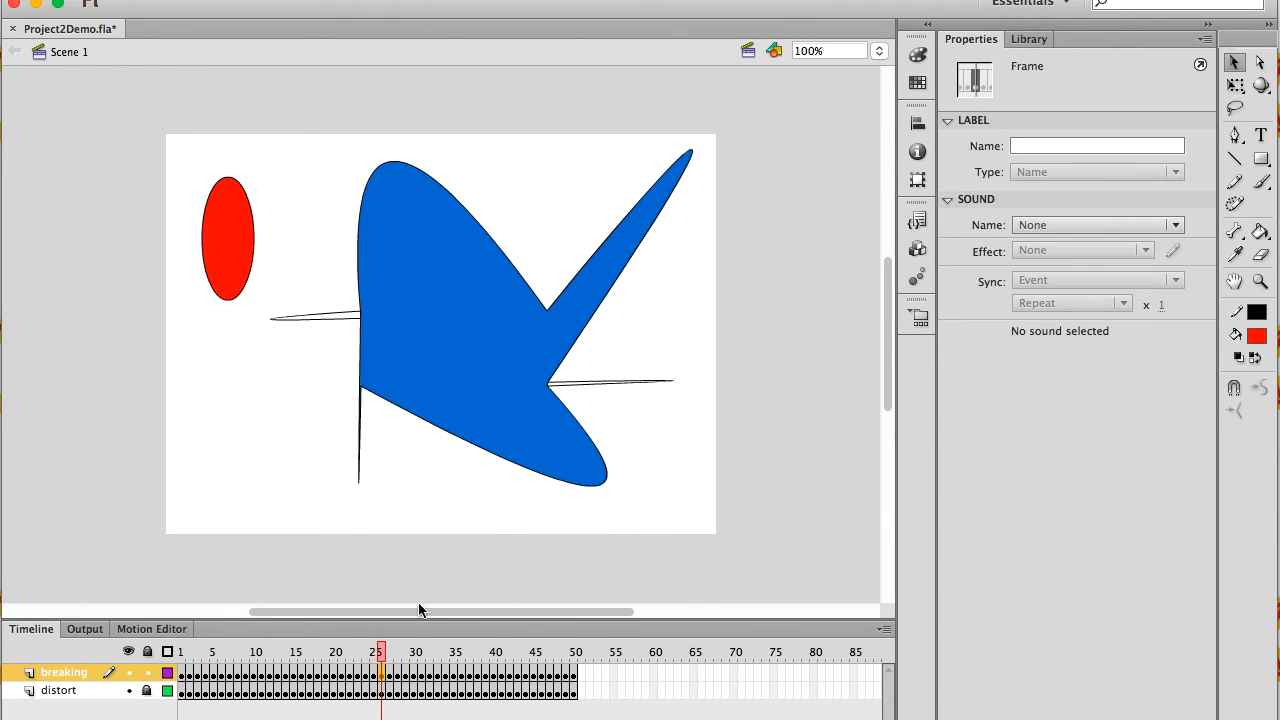
{"action": "left_click", "coordinate": [382, 653]}
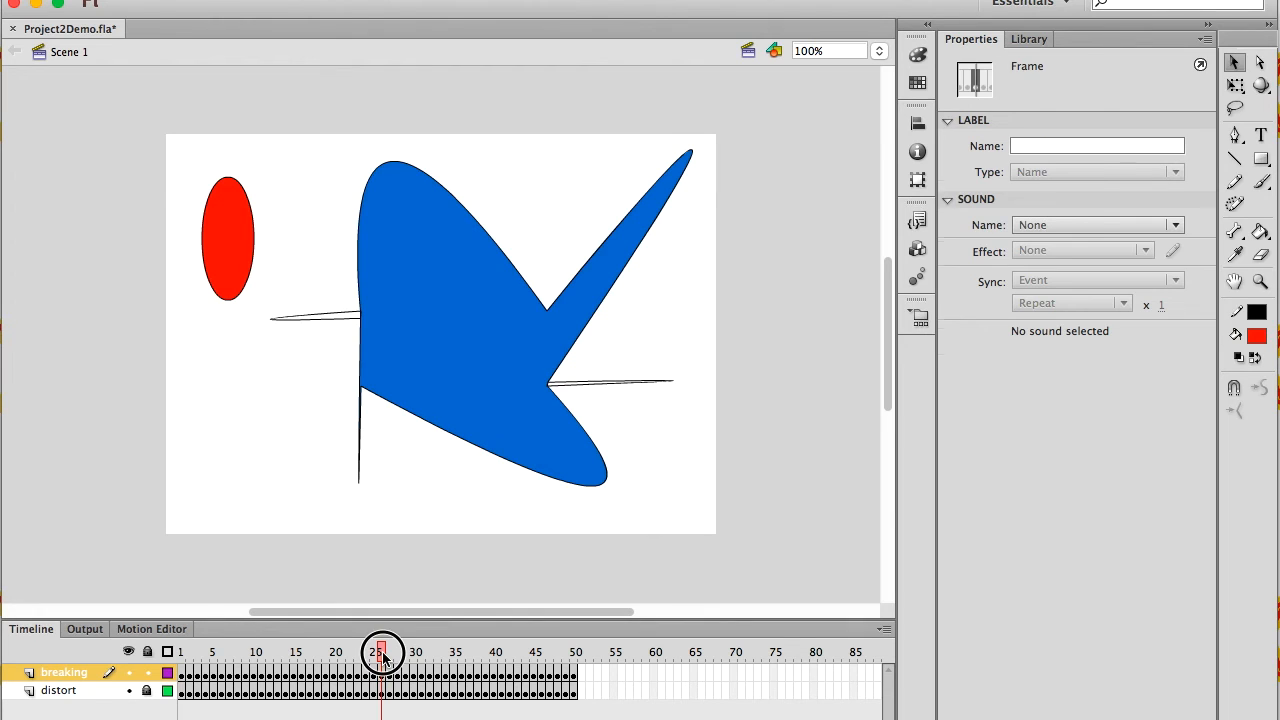
Step: Reverse frames 26 to 50 of the breaking layer
{"action": "mouse_move", "coordinate": [382, 653]}
{"action": "left_mouse_down"}
{"action": "mouse_move", "coordinate": [573, 650]}
{"action": "mouse_move", "coordinate": [391, 654]}
{"action": "mouse_move", "coordinate": [384, 667]}
{"action": "left_mouse_up"}
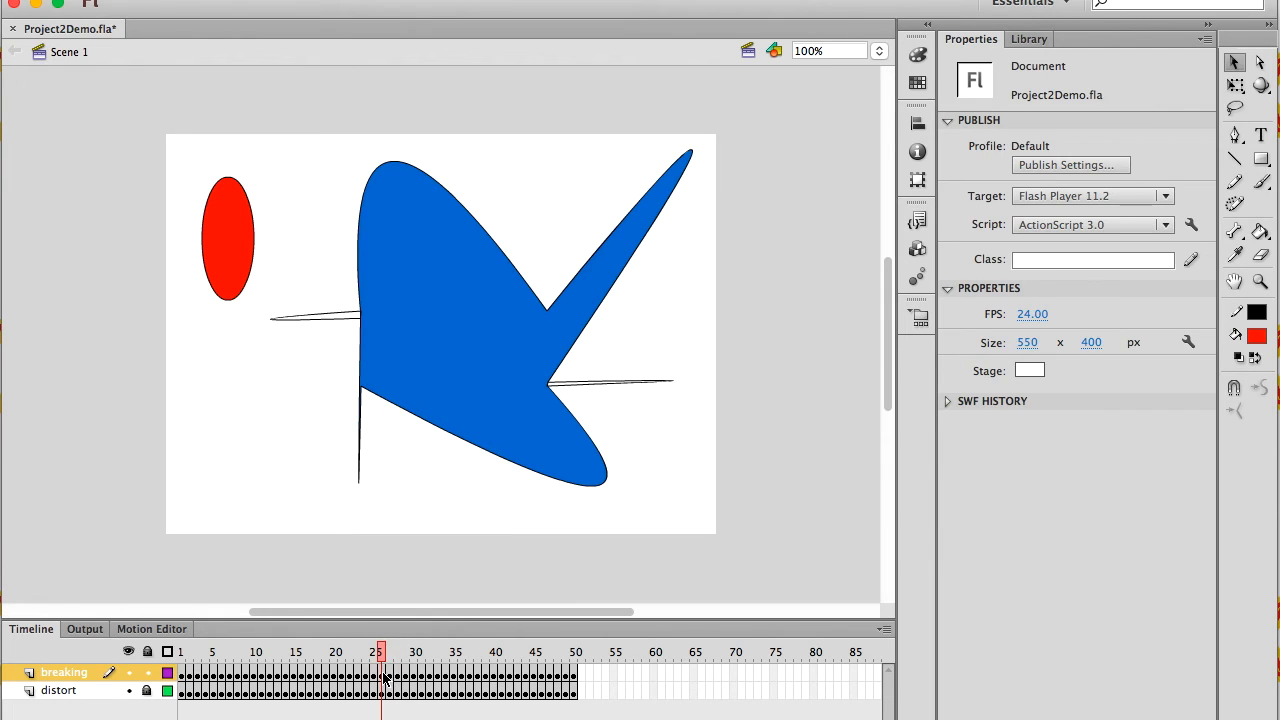
{"action": "left_click", "coordinate": [384, 679]}
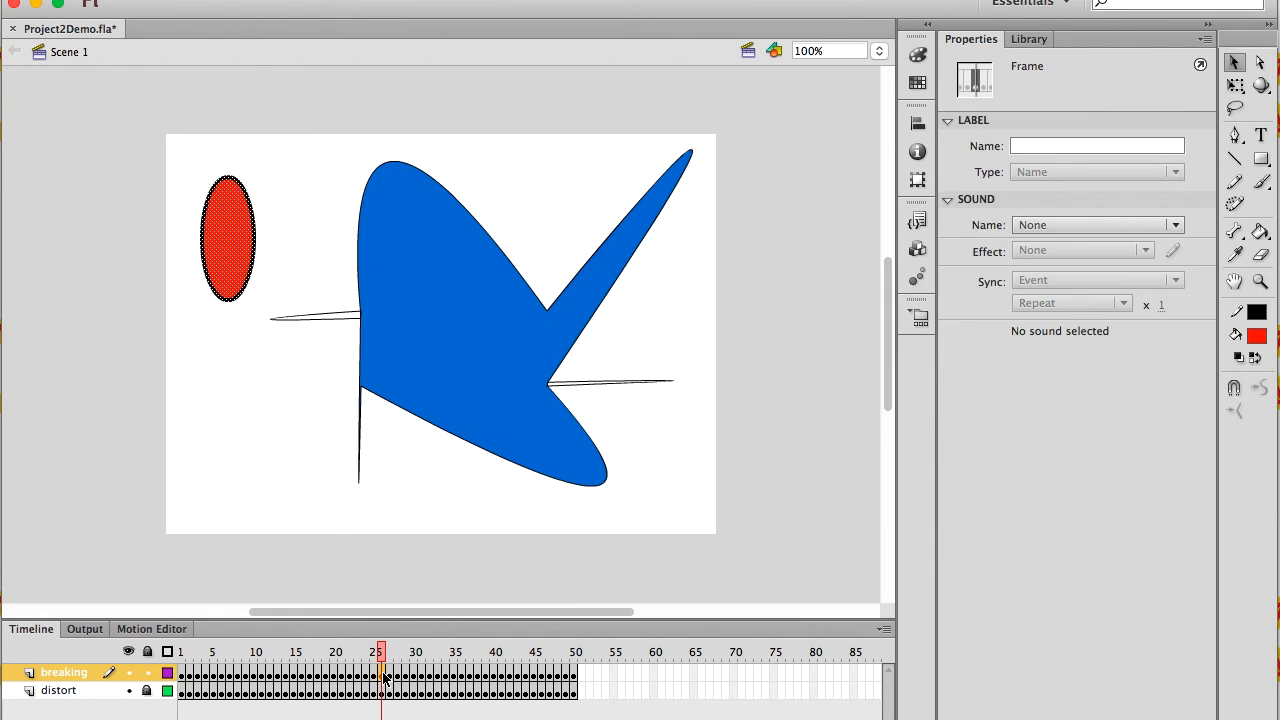
{"action": "left_click", "coordinate": [576, 679], "text": "shift"}
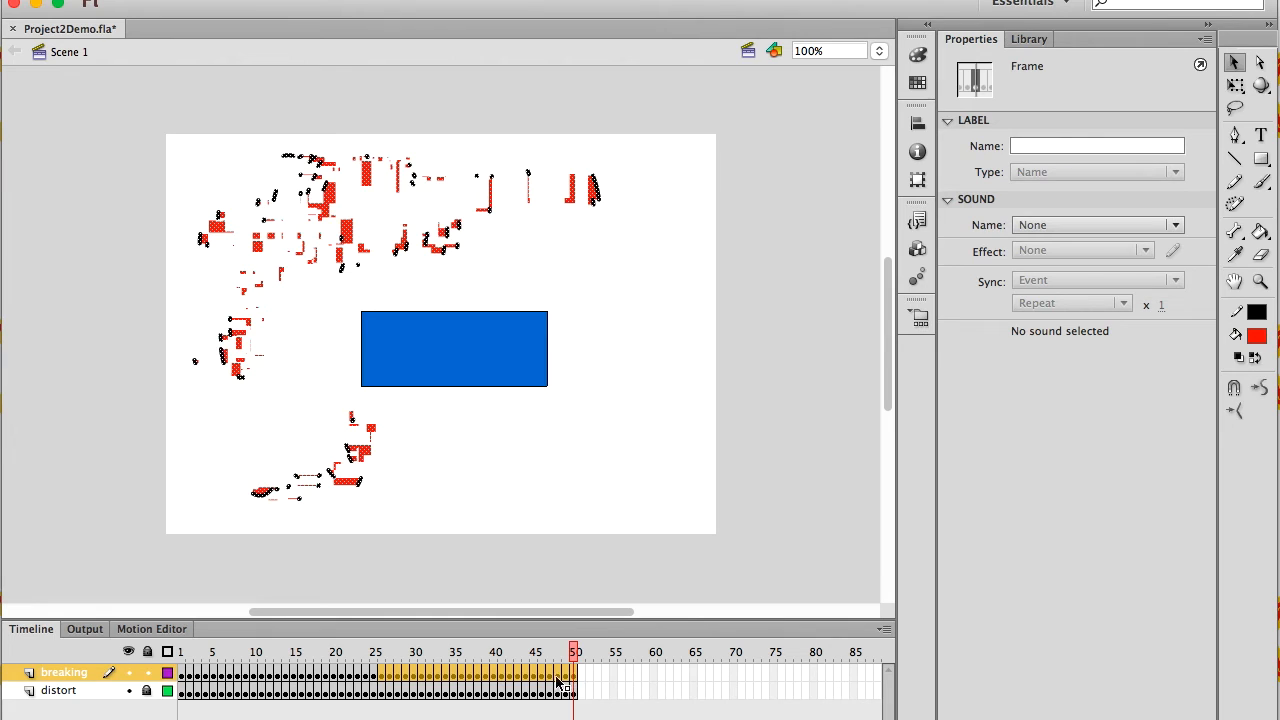
{"action": "right_click", "coordinate": [516, 679]}
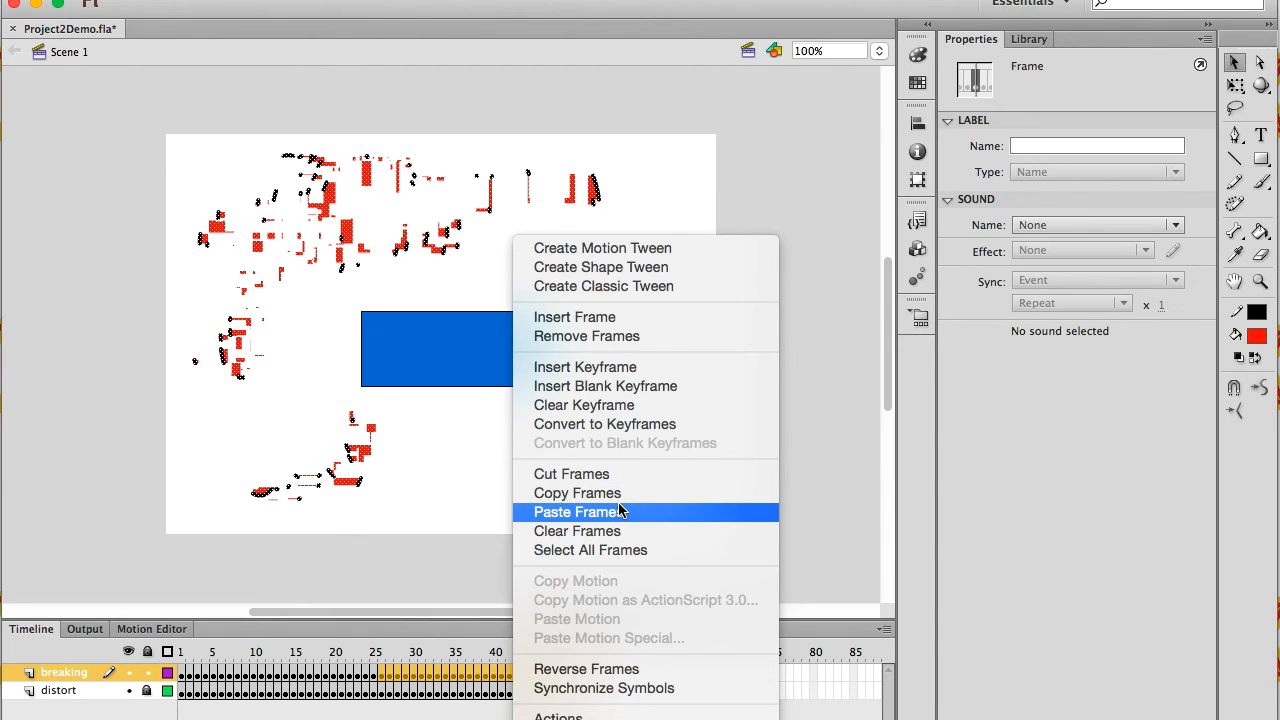
{"action": "left_click", "coordinate": [621, 669]}
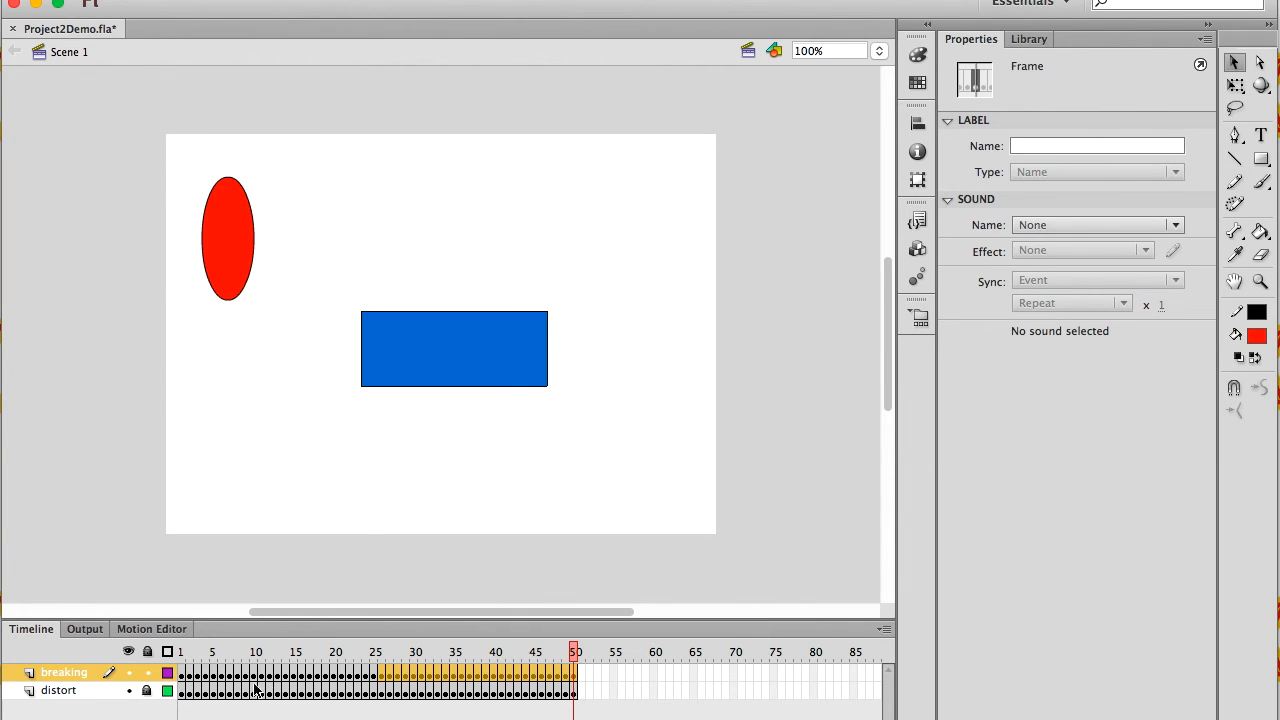
Step: Play the animation repeatedly from frame 1, test the movie in its own window, and close that window
{"action": "left_click", "coordinate": [182, 677]}
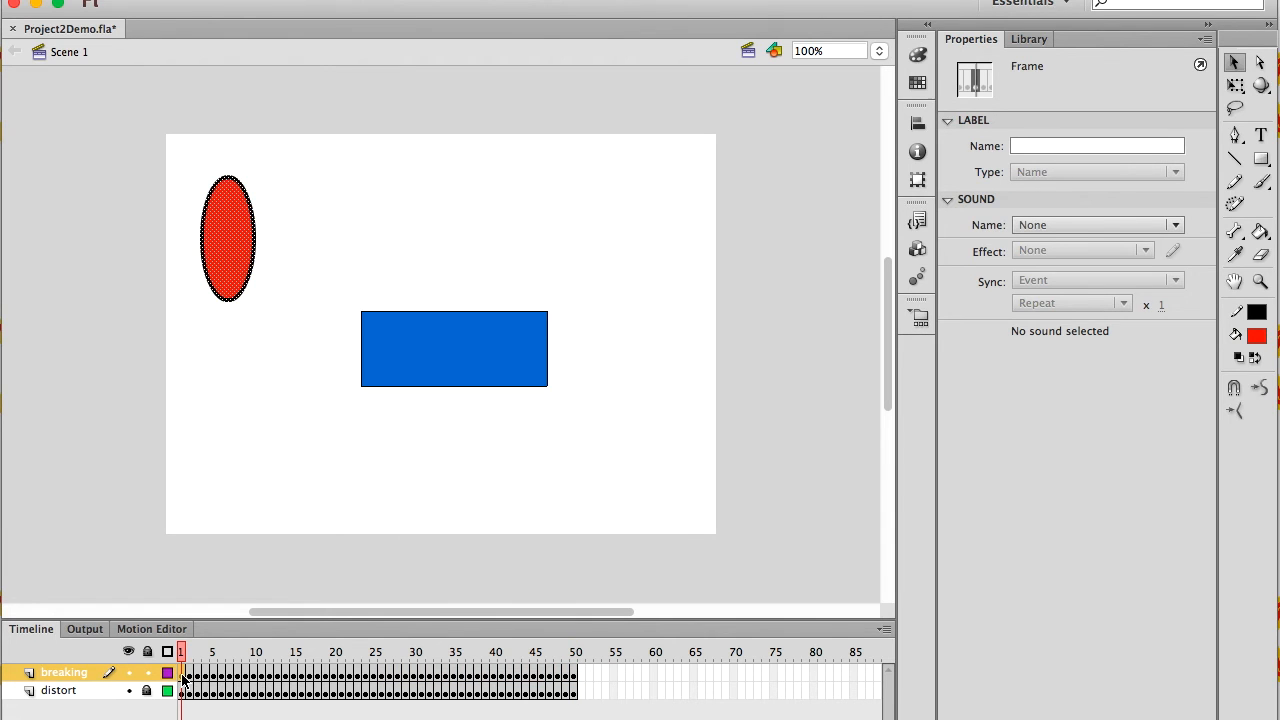
{"action": "key", "text": "Return"}
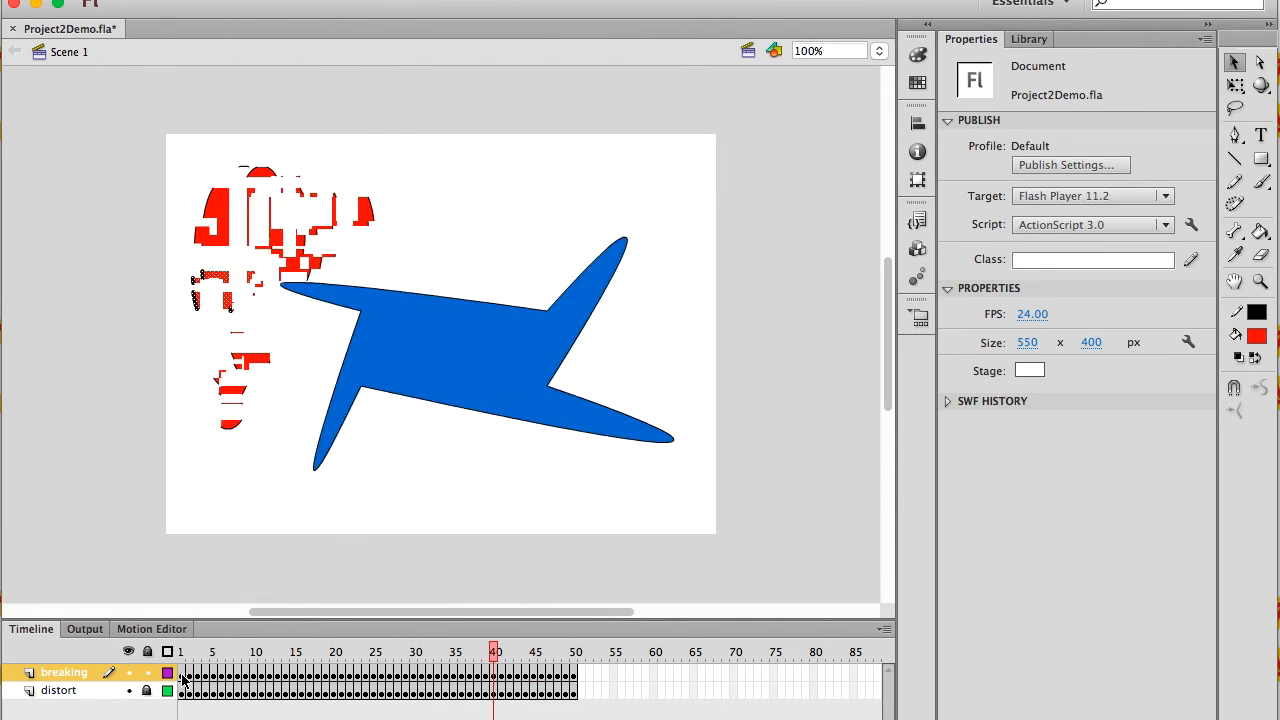
{"action": "key", "text": "Return"}
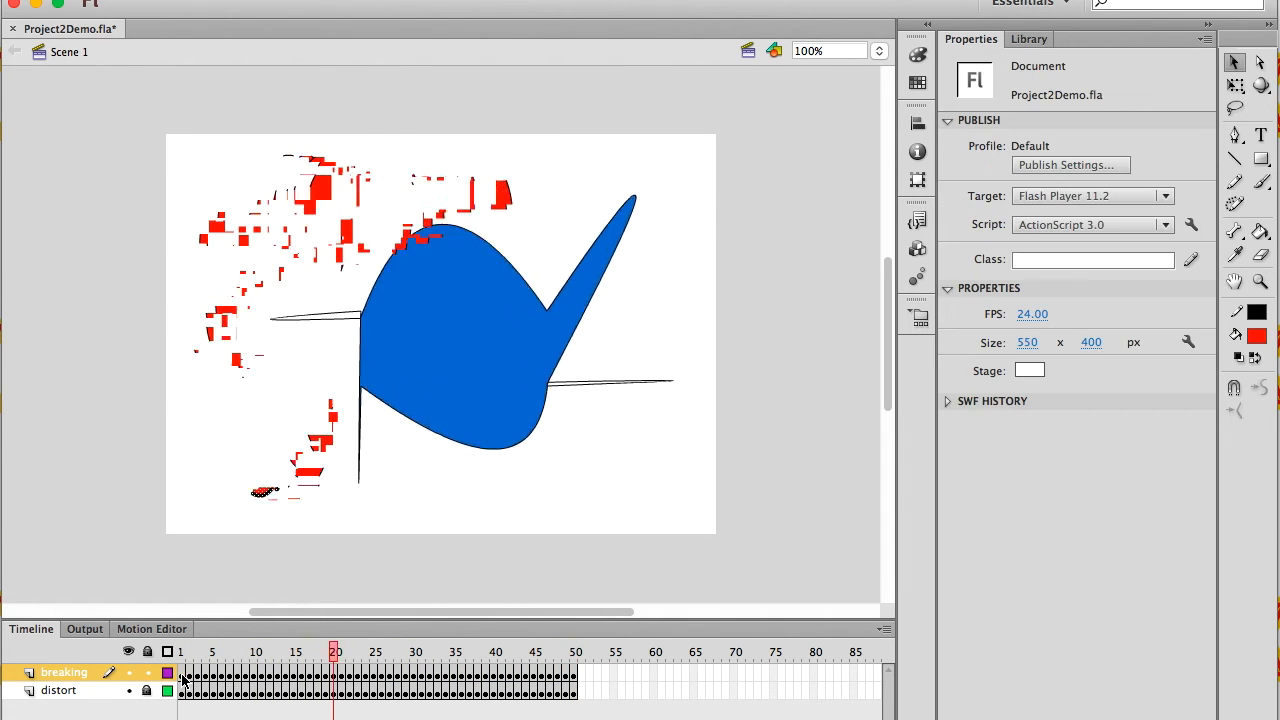
{"action": "key", "text": "Return"}
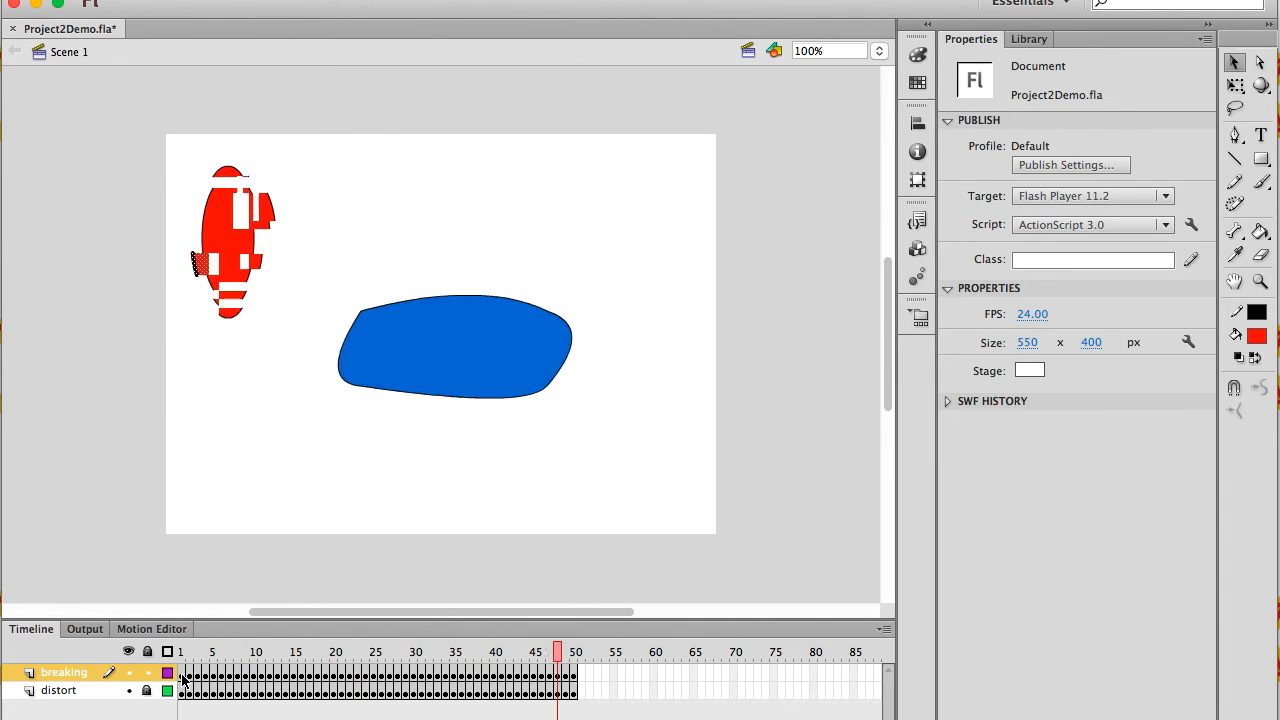
{"action": "key", "text": "Return"}
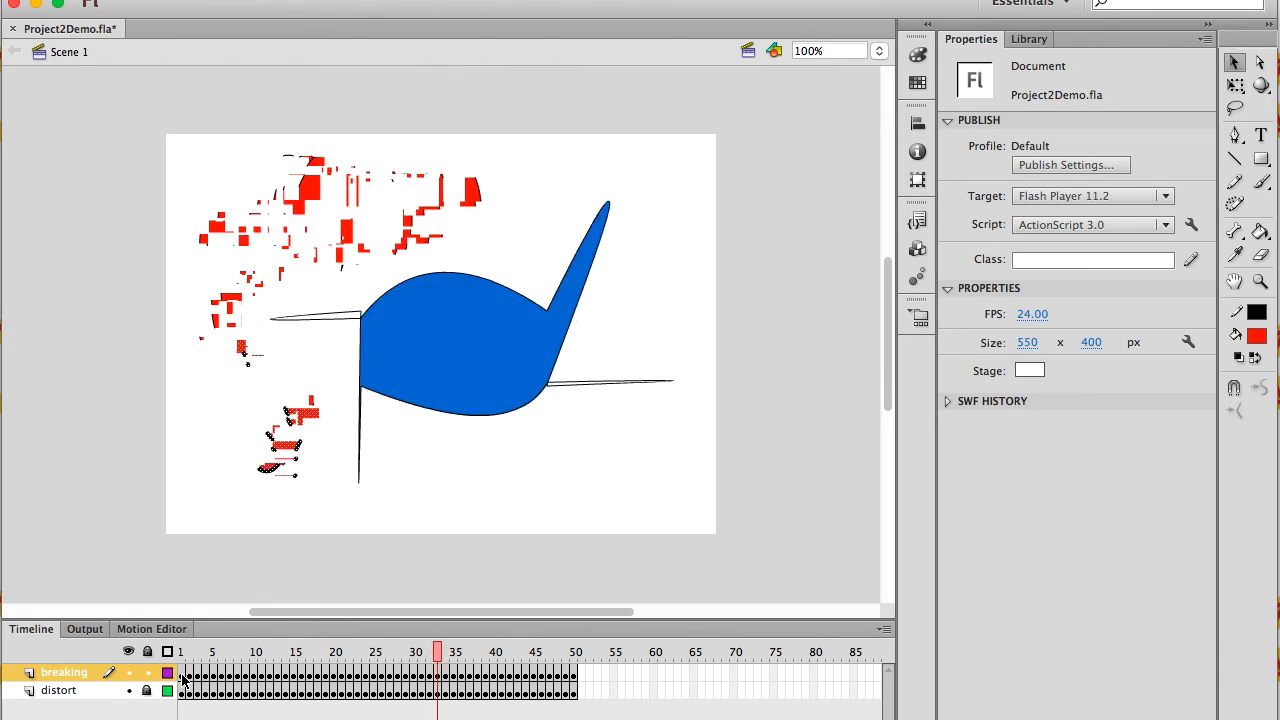
{"action": "key", "text": "Return"}
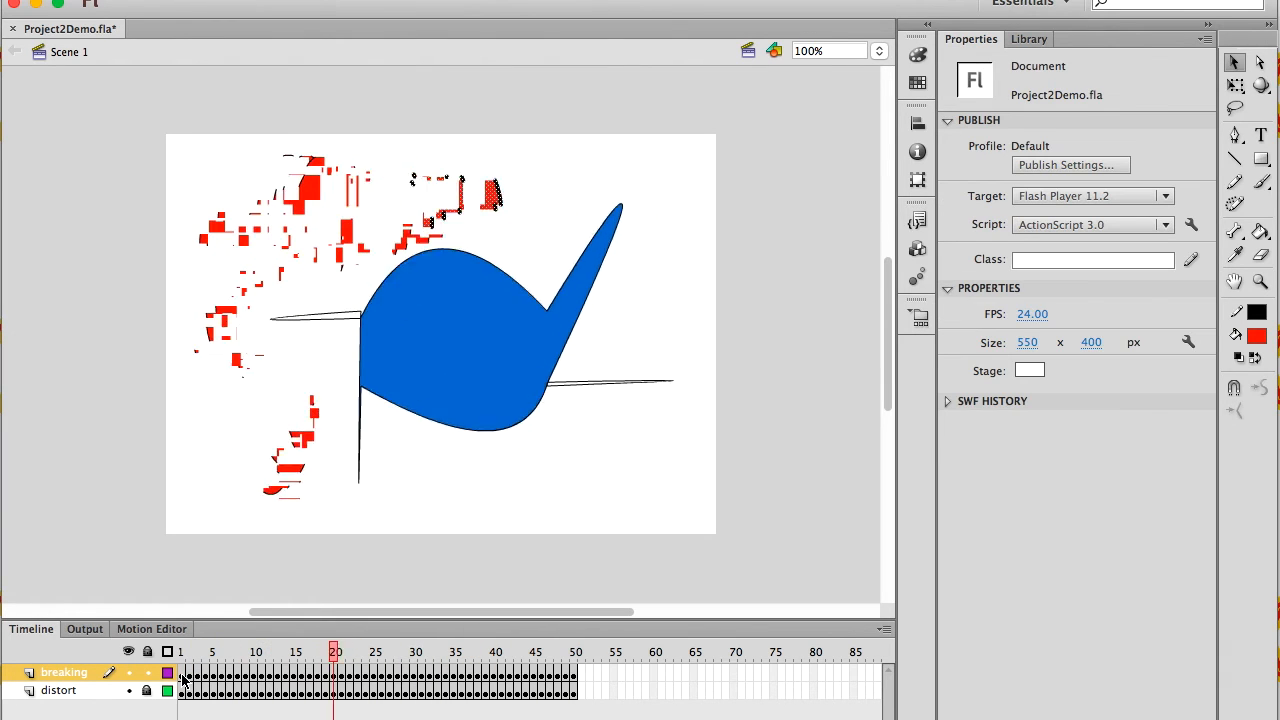
{"action": "key", "text": "Return"}
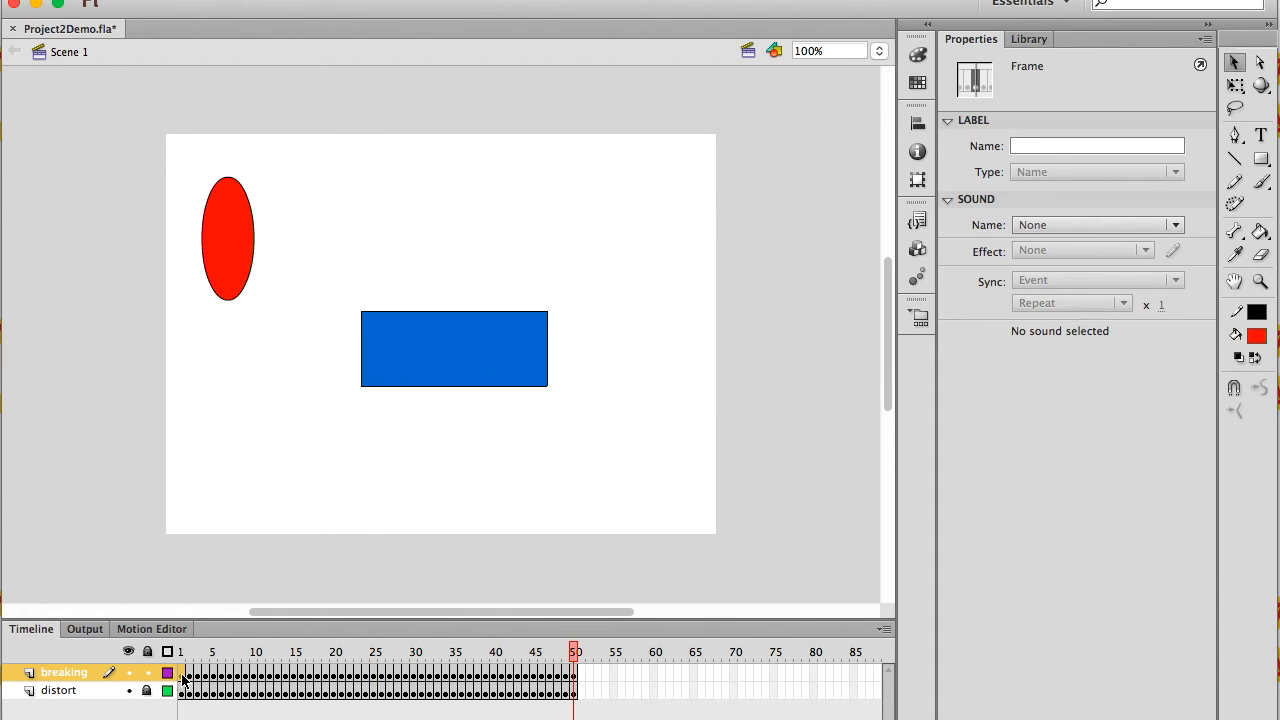
{"action": "key", "text": "super+Return"}
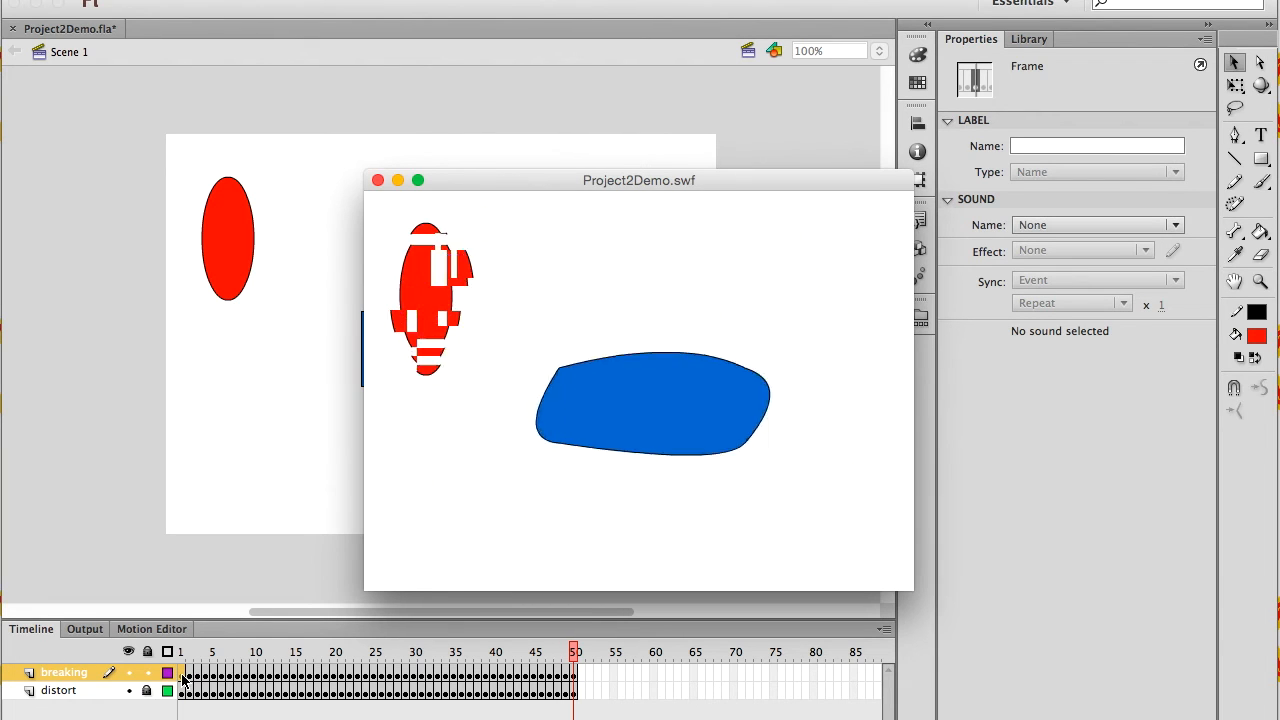
{"action": "left_click", "coordinate": [378, 180]}
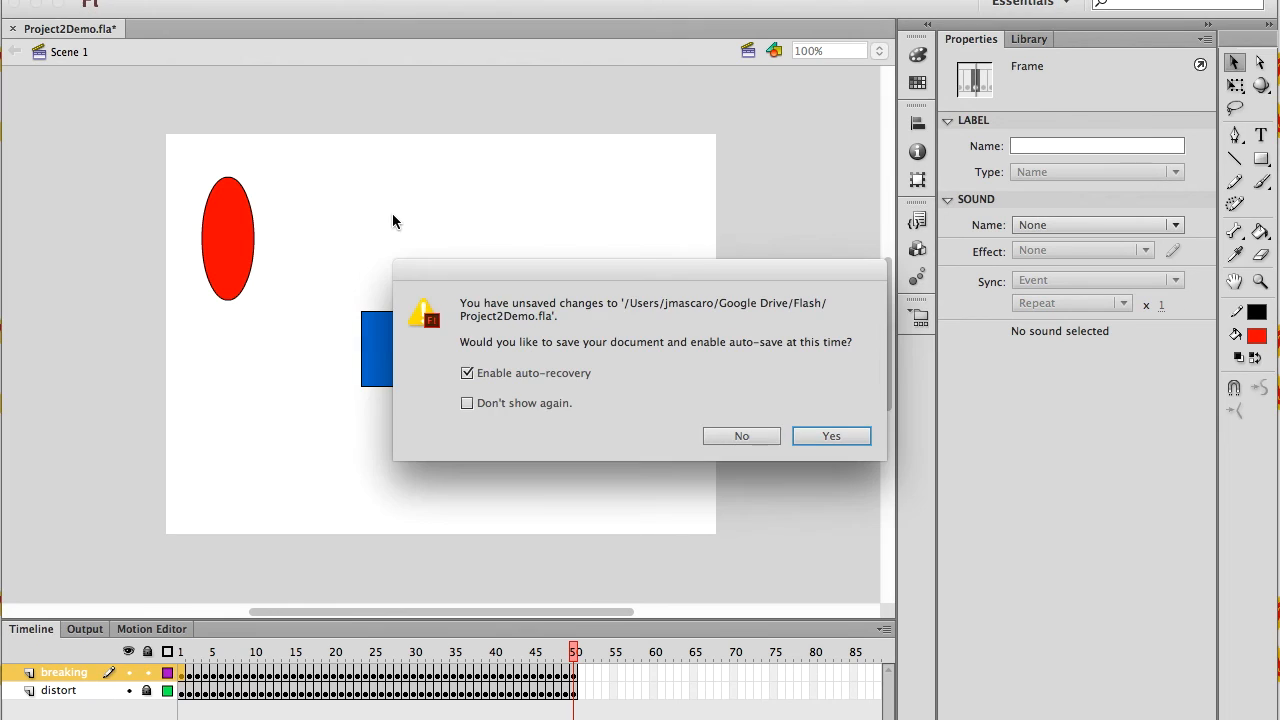
Step: Save the document with auto-recovery enabled
{"action": "left_click", "coordinate": [831, 436]}
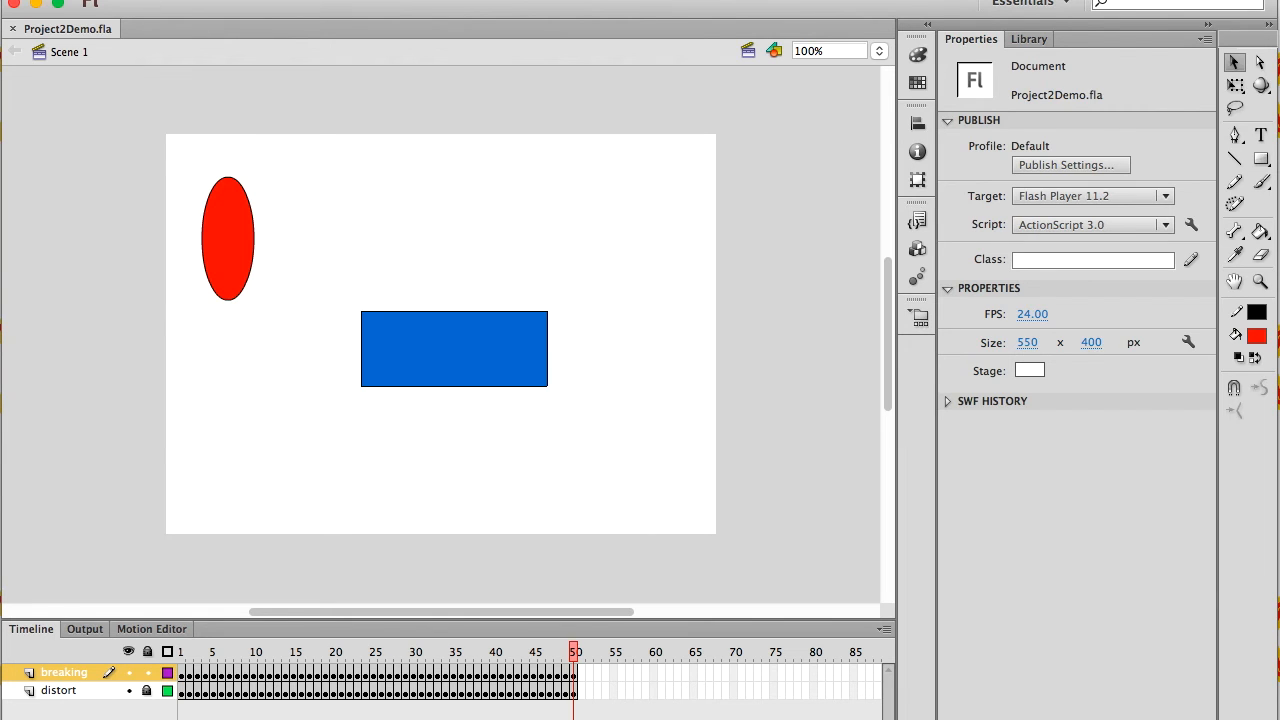
{"action": "left_click", "coordinate": [186, 0]}
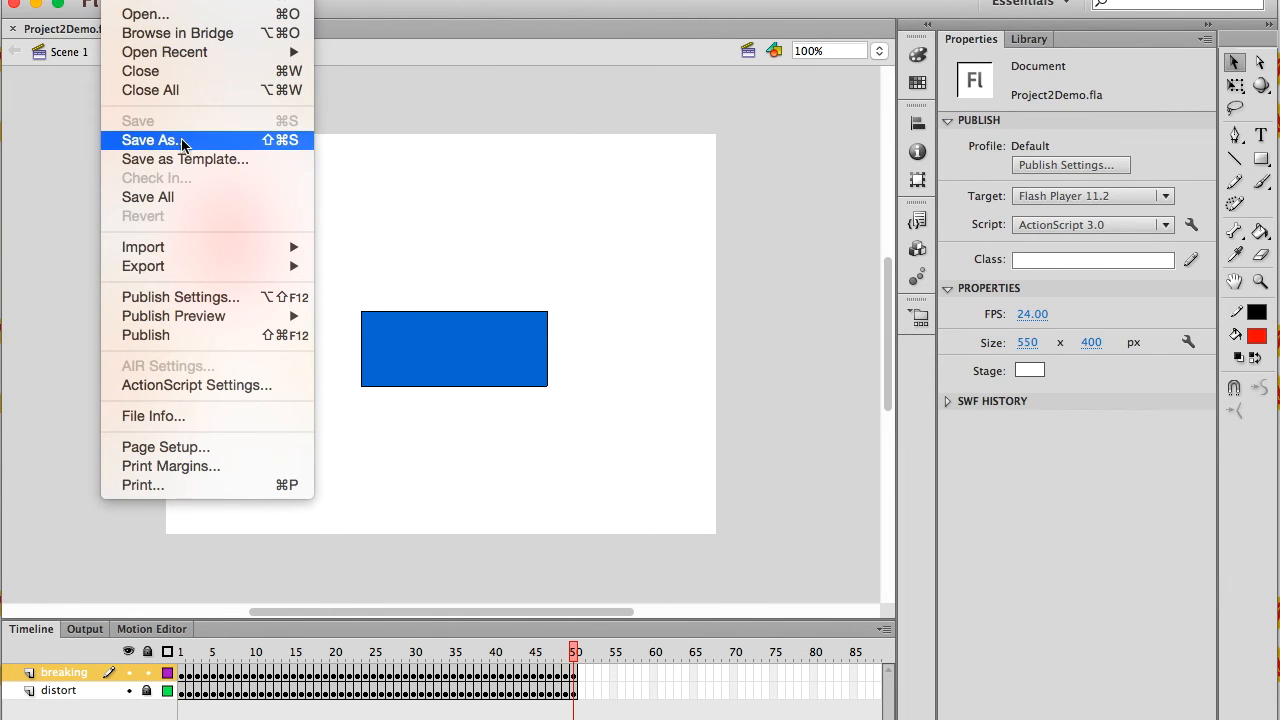
{"action": "left_click", "coordinate": [612, 116]}
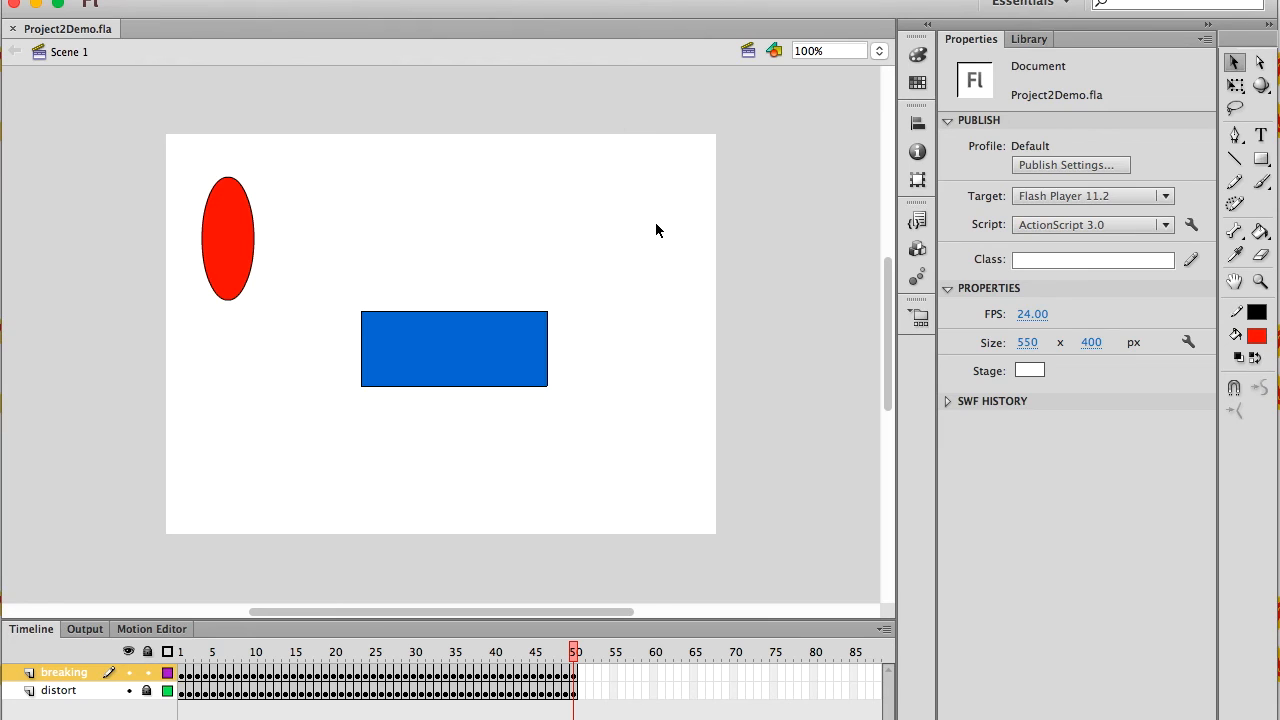
Step: Lock the breaking layer and hide both the breaking and distort layers
{"action": "left_click", "coordinate": [148, 673]}
{"action": "left_click", "coordinate": [128, 652]}
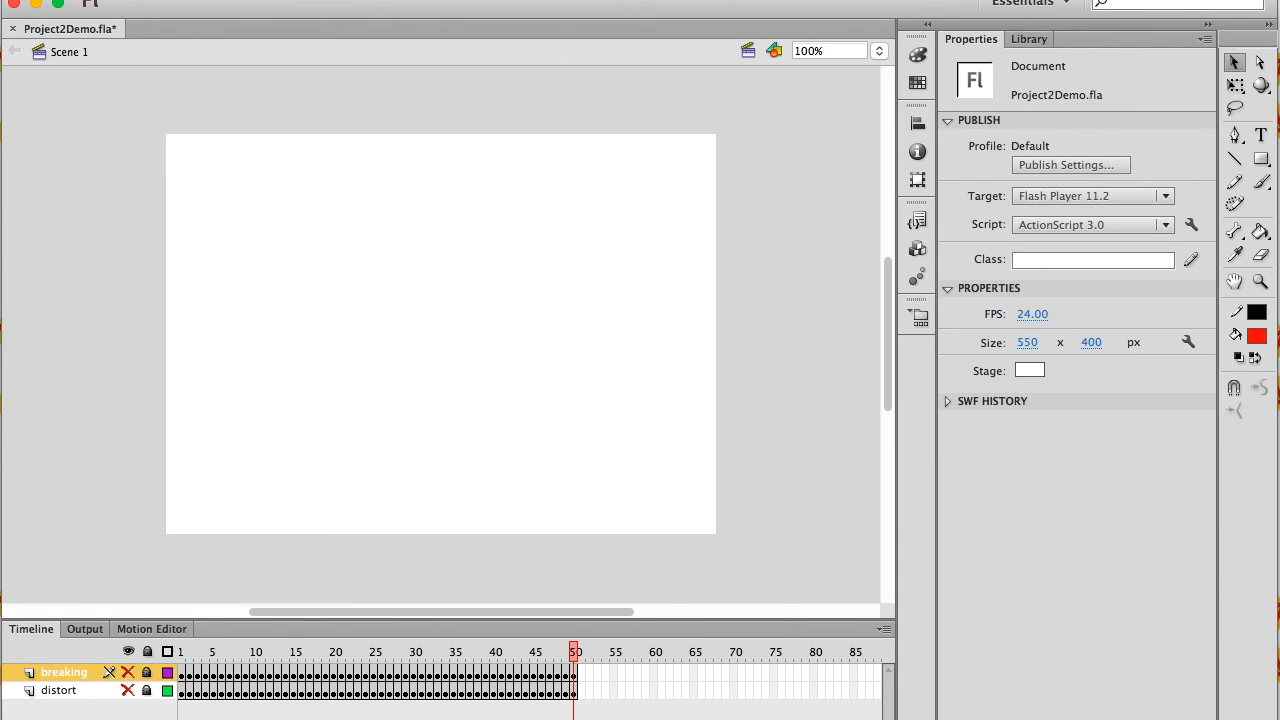
Step: Add a new layer named bg and move it below the distort layer
{"action": "left_click", "coordinate": [13, 718]}
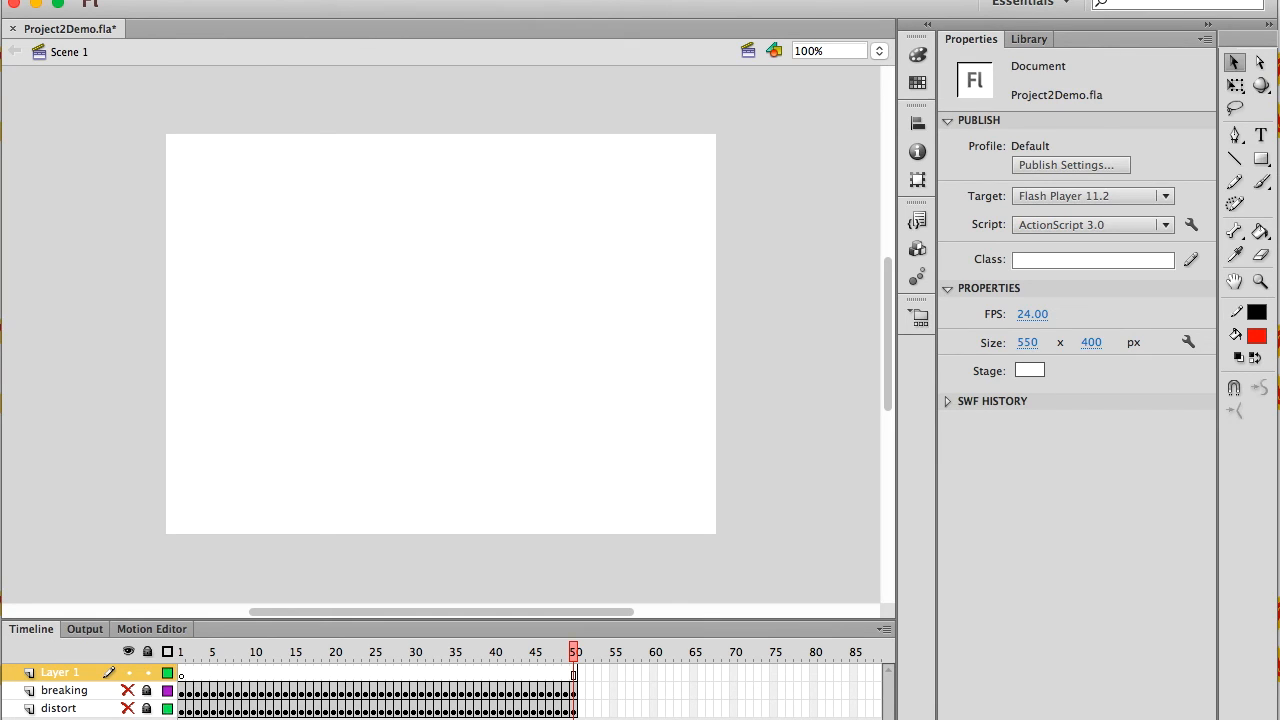
{"action": "double_click", "coordinate": [64, 673]}
{"action": "type", "text": "bg"}
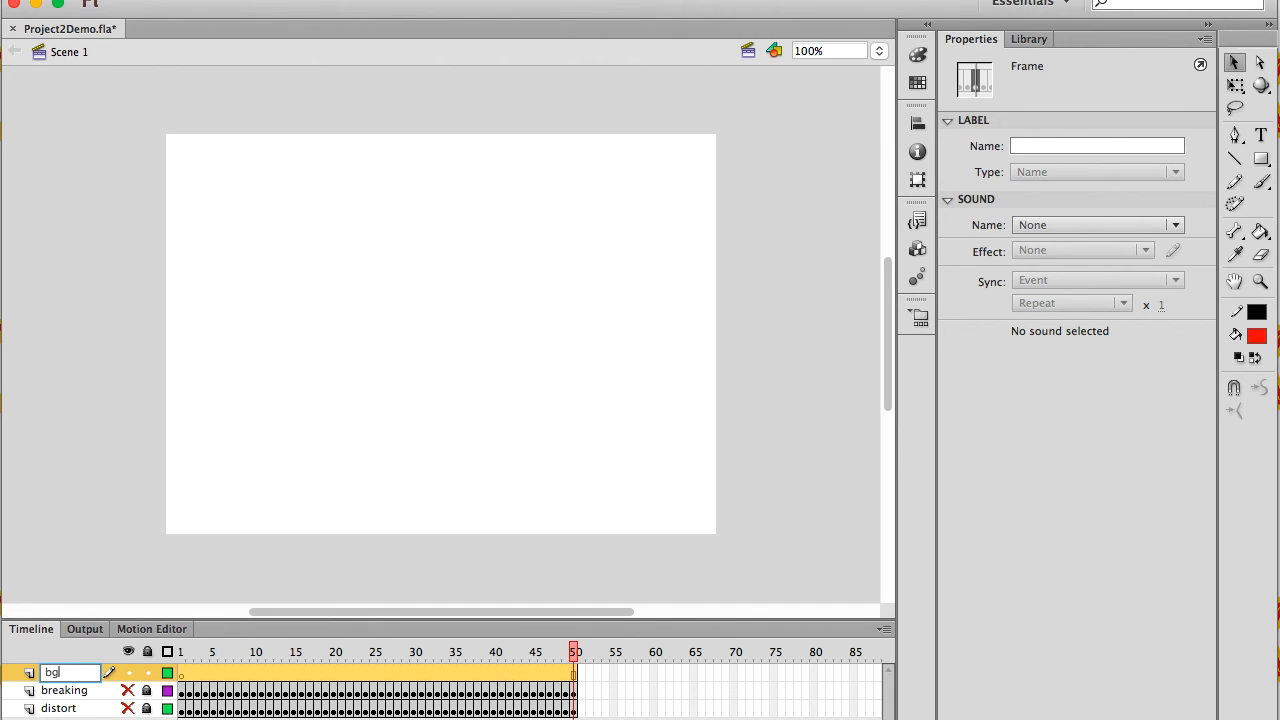
{"action": "key", "text": "Return"}
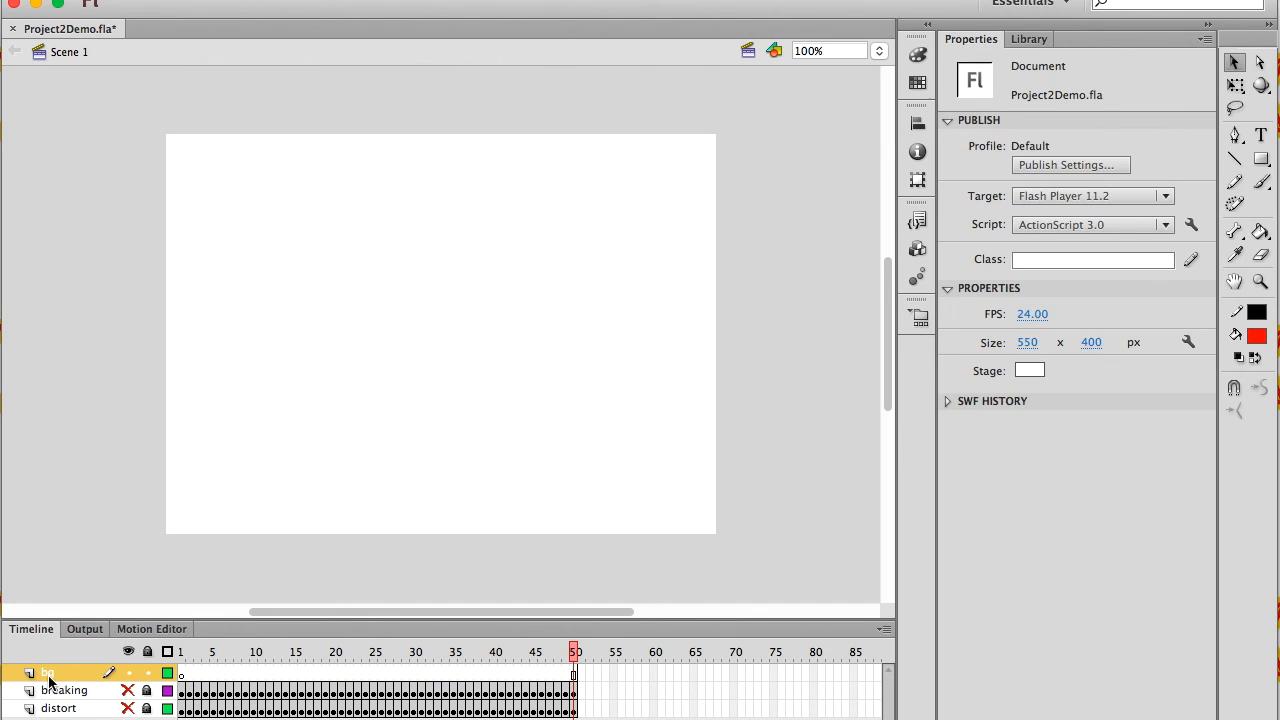
{"action": "left_click", "coordinate": [83, 680]}
{"action": "left_click_drag", "start_coordinate": [83, 680], "coordinate": [80, 712]}
Step: On frame 1 of the bg layer, draw twelve vertical orange rectangles of varying widths with white gaps, spanning the stage from edge to edge
{"action": "left_click", "coordinate": [181, 709]}
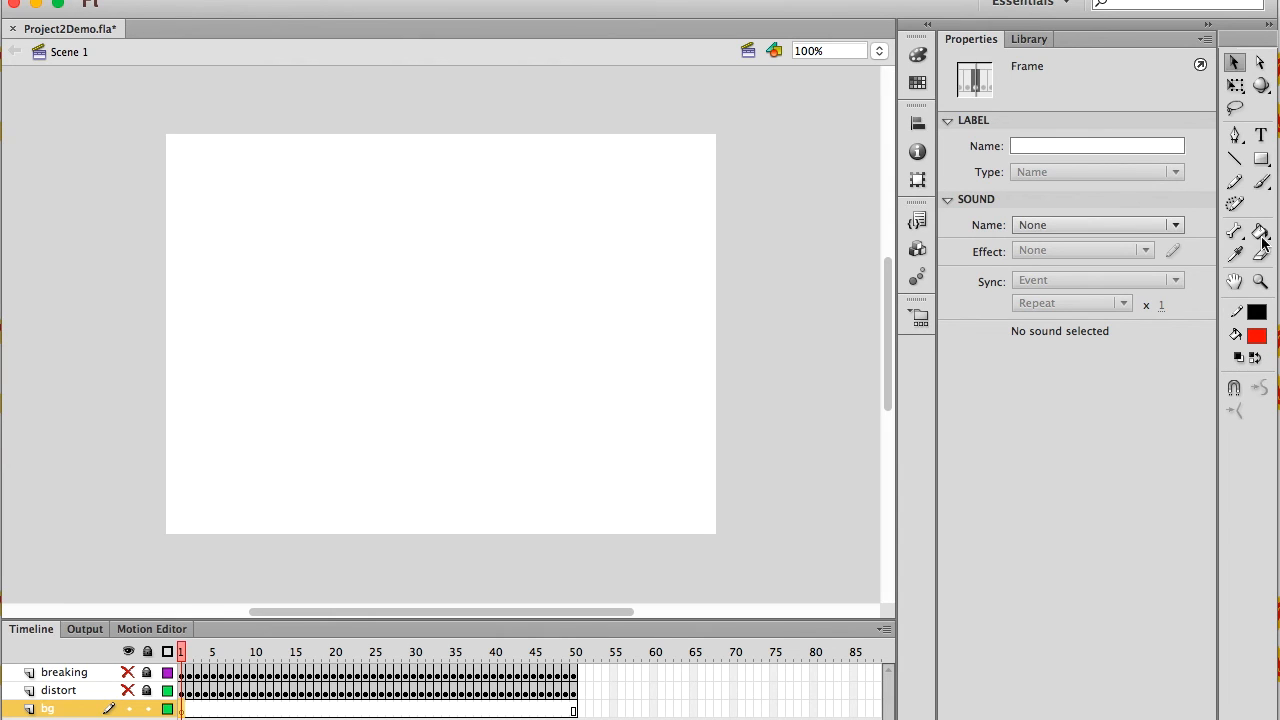
{"action": "left_click", "coordinate": [1263, 164]}
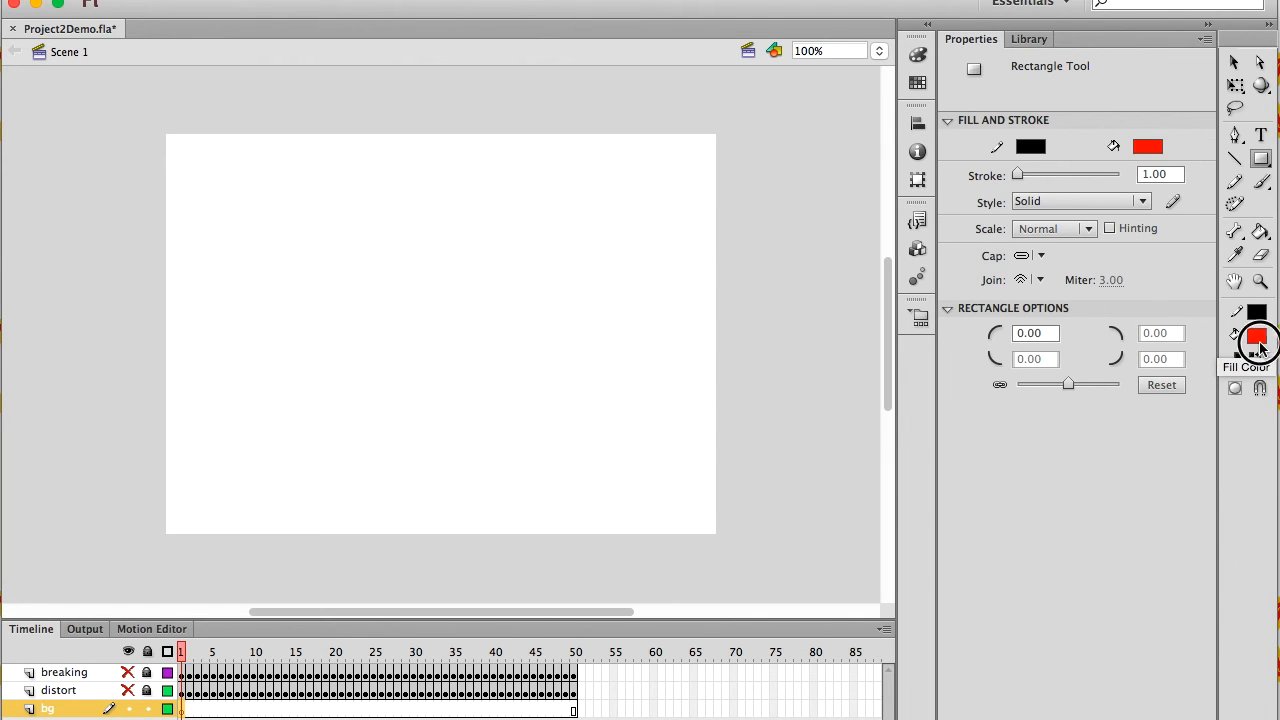
{"action": "left_click", "coordinate": [1256, 338]}
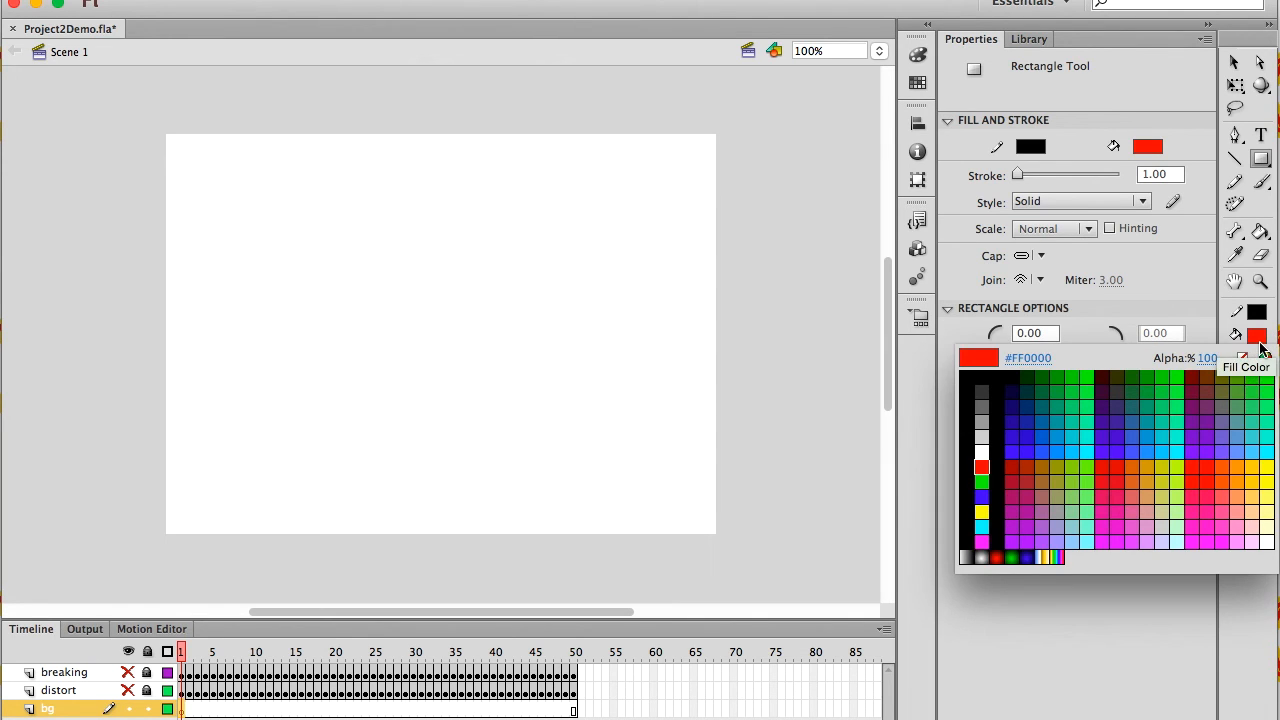
{"action": "left_click", "coordinate": [1243, 467]}
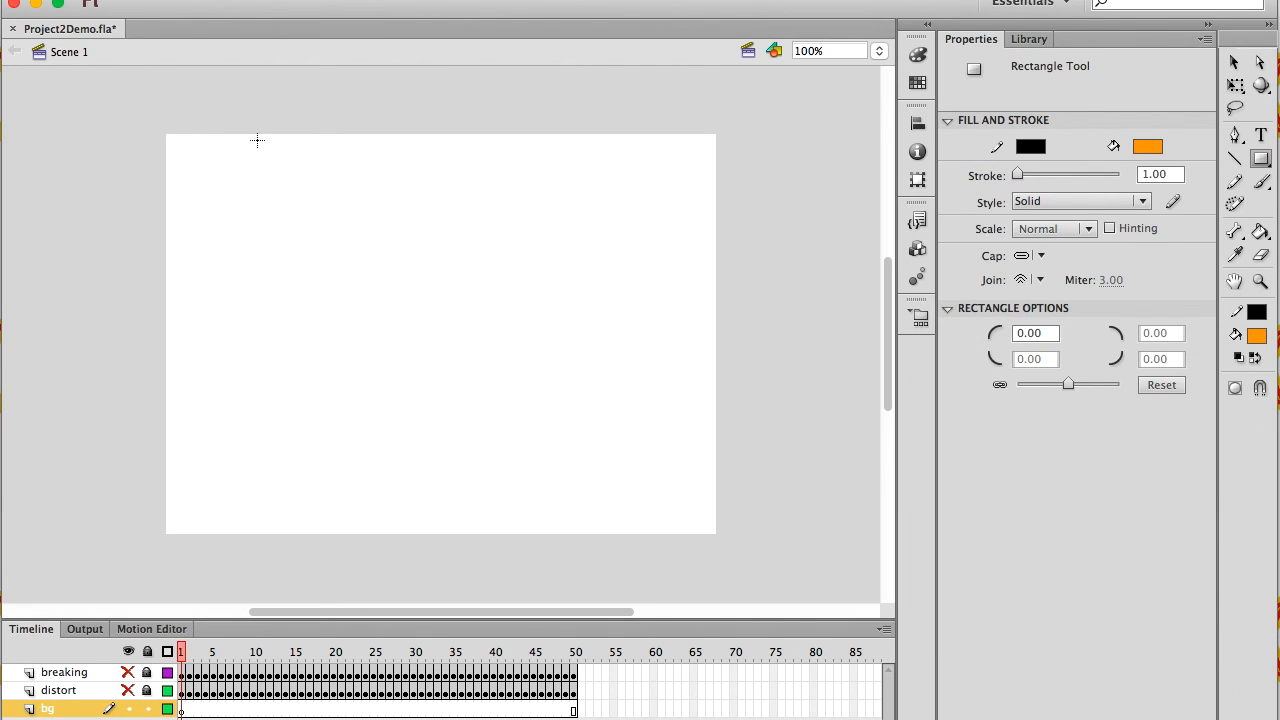
{"action": "left_click_drag", "start_coordinate": [161, 128], "coordinate": [212, 542]}
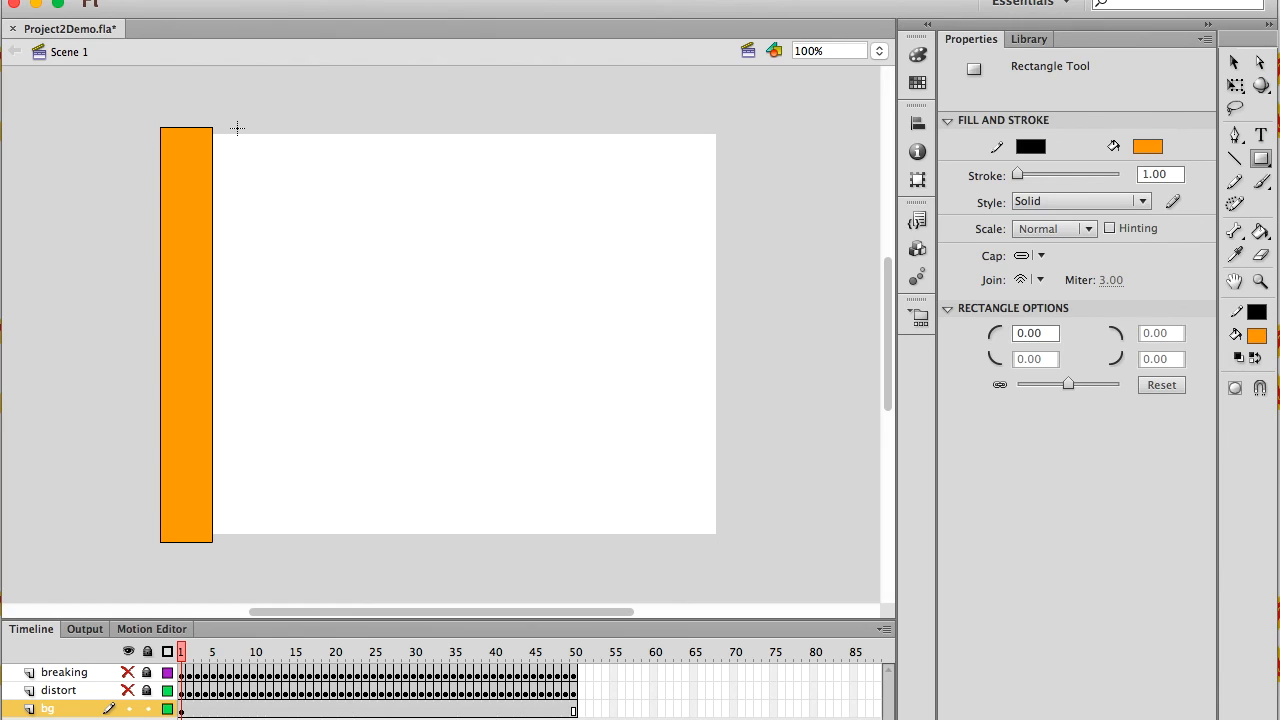
{"action": "left_click_drag", "start_coordinate": [236, 128], "coordinate": [269, 545]}
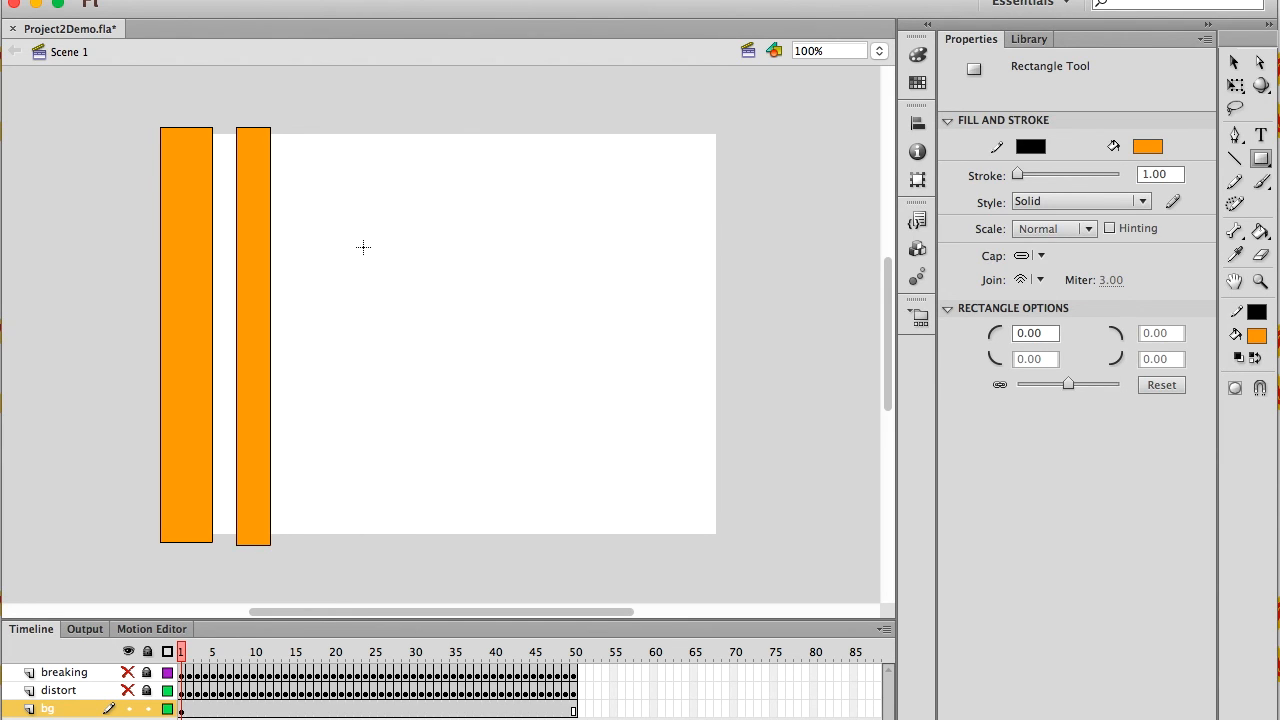
{"action": "left_click_drag", "start_coordinate": [300, 127], "coordinate": [324, 554]}
{"action": "left_click_drag", "start_coordinate": [323, 554], "coordinate": [323, 554]}
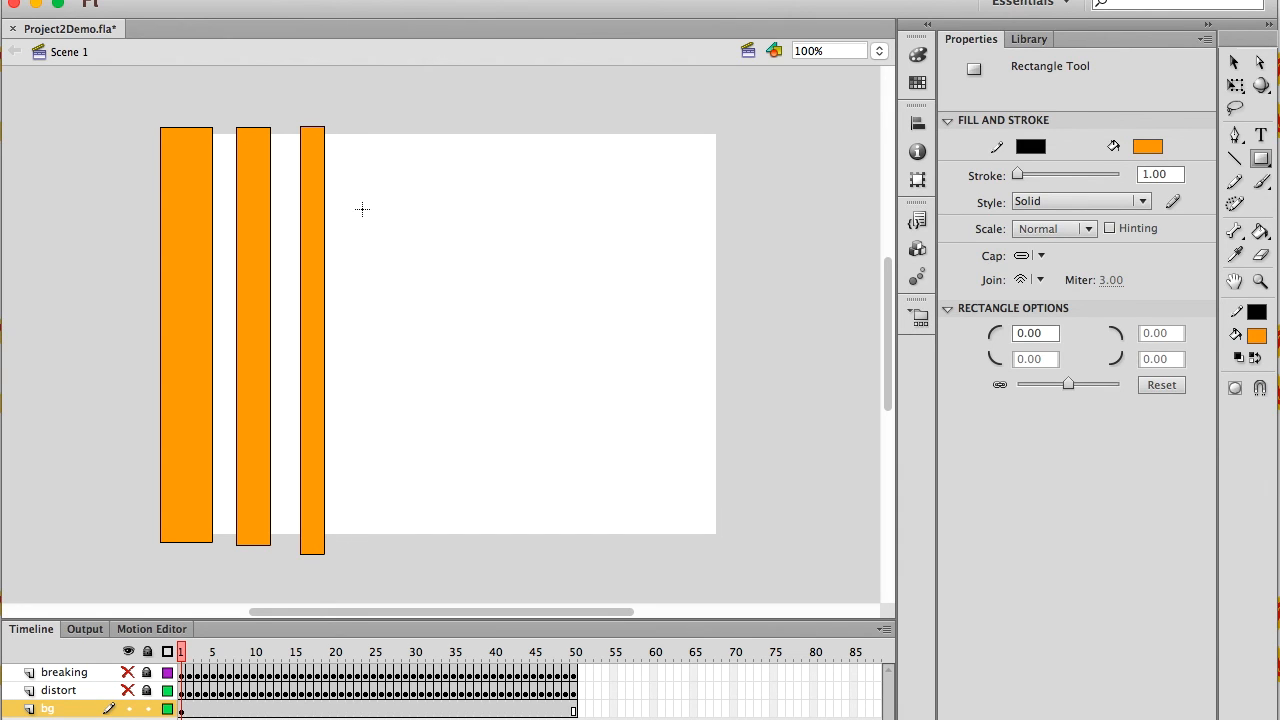
{"action": "mouse_move", "coordinate": [344, 127]}
{"action": "left_mouse_down"}
{"action": "mouse_move", "coordinate": [389, 194]}
{"action": "mouse_move", "coordinate": [389, 470]}
{"action": "mouse_move", "coordinate": [360, 558]}
{"action": "left_mouse_up"}
{"action": "left_click_drag", "start_coordinate": [387, 128], "coordinate": [406, 557]}
{"action": "left_click_drag", "start_coordinate": [433, 128], "coordinate": [452, 565]}
{"action": "left_click_drag", "start_coordinate": [475, 125], "coordinate": [497, 558]}
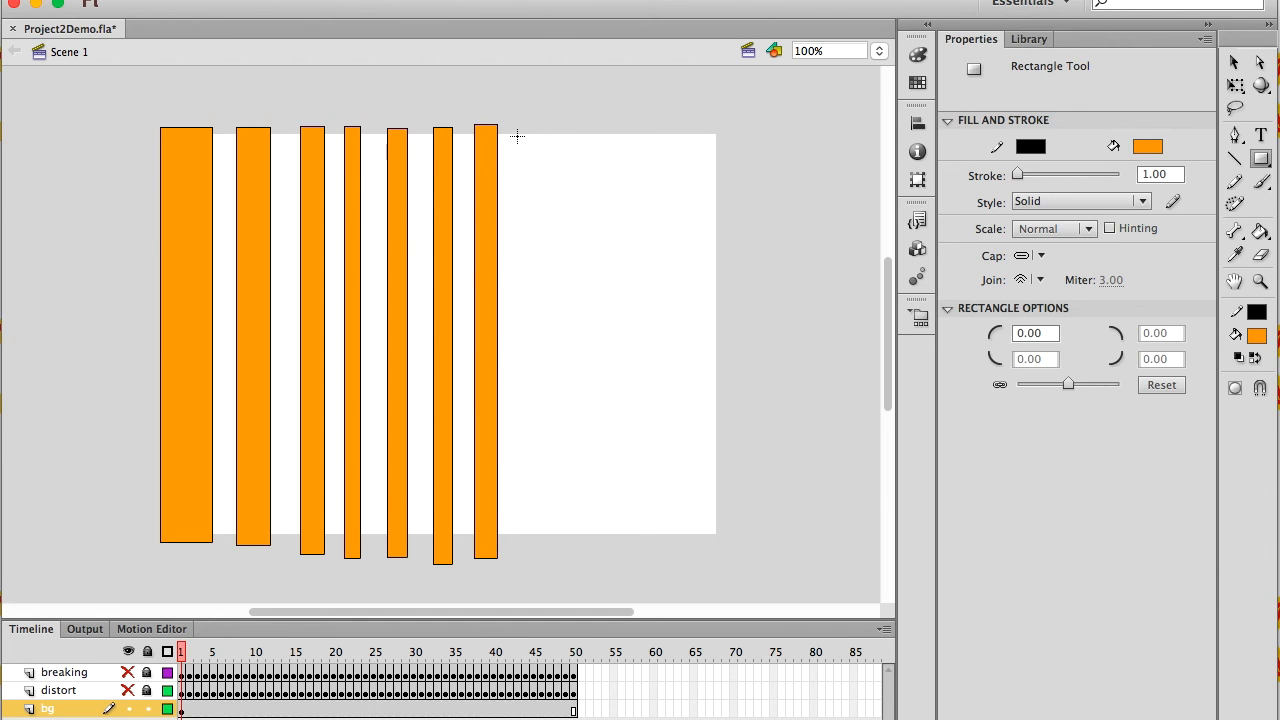
{"action": "left_click_drag", "start_coordinate": [518, 125], "coordinate": [560, 553]}
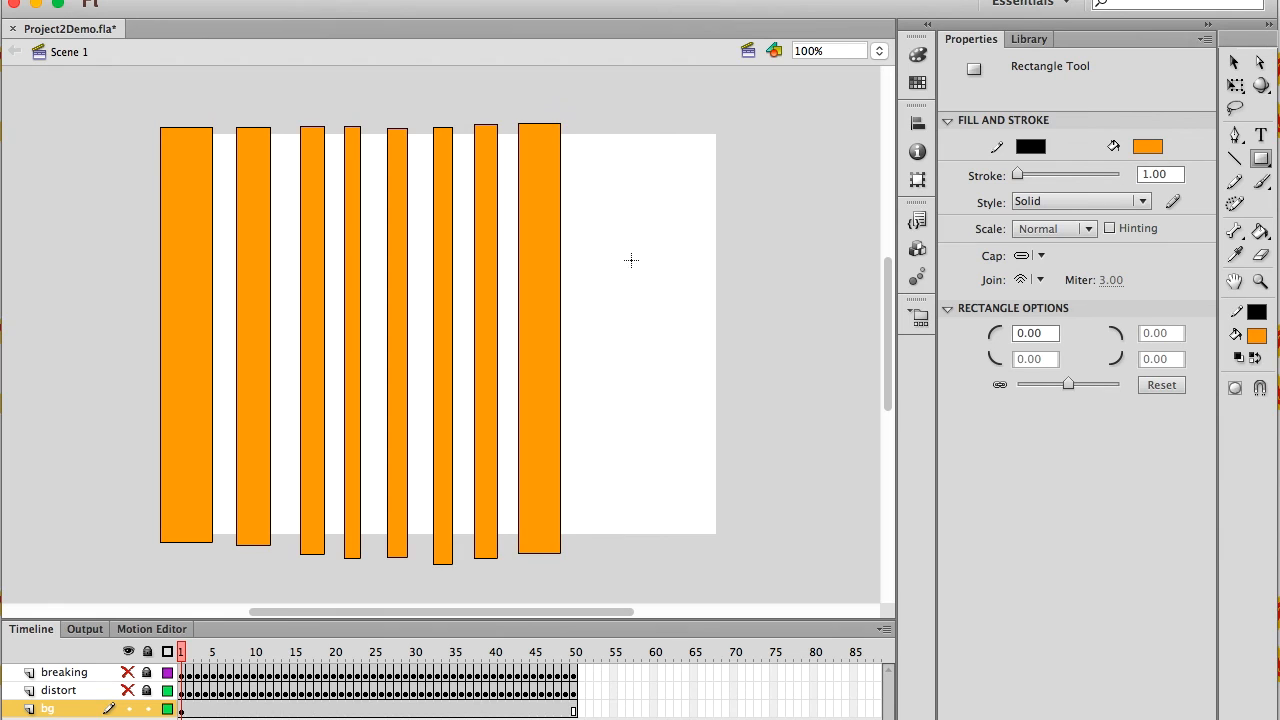
{"action": "left_click_drag", "start_coordinate": [582, 126], "coordinate": [607, 558]}
{"action": "left_click_drag", "start_coordinate": [631, 125], "coordinate": [652, 557]}
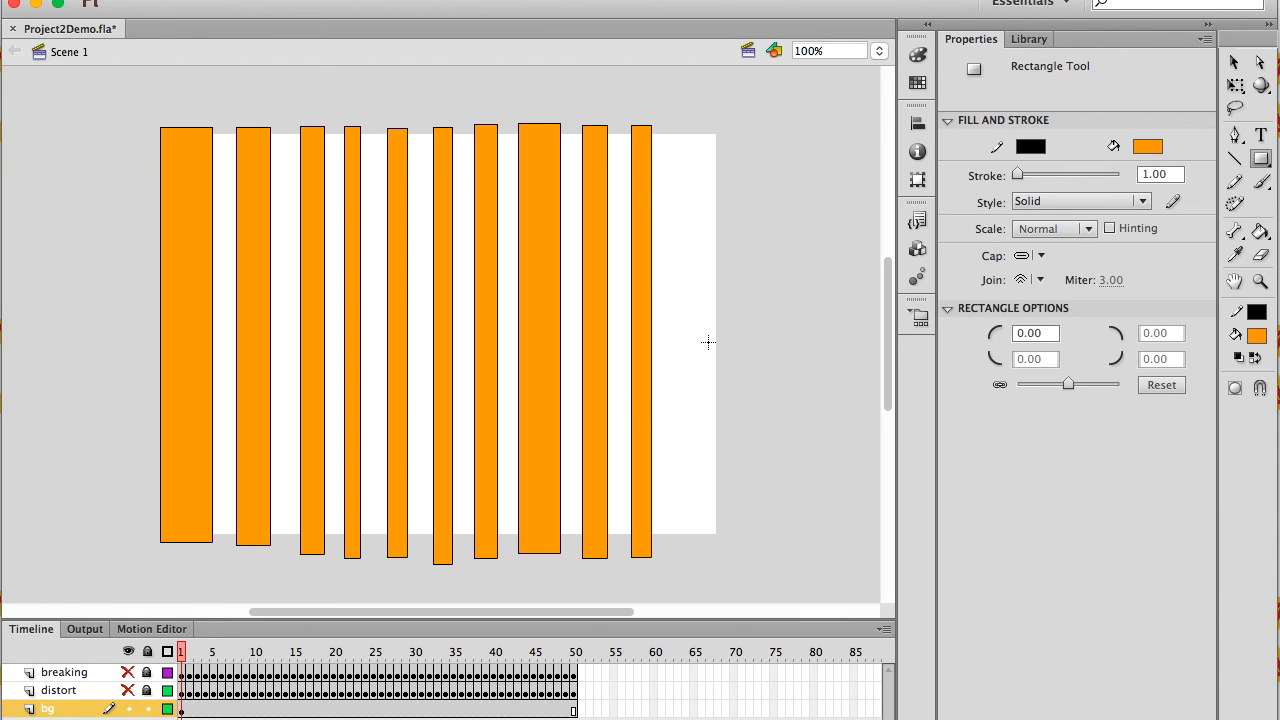
{"action": "left_click_drag", "start_coordinate": [671, 127], "coordinate": [693, 552]}
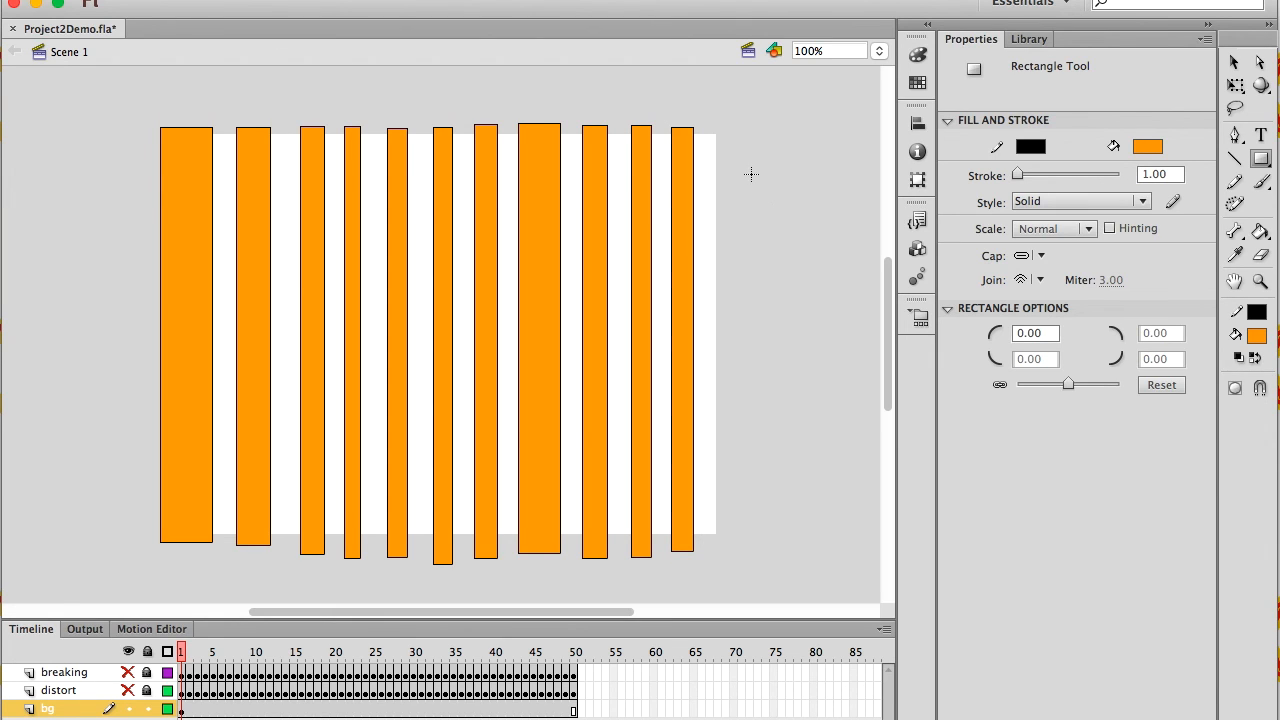
{"action": "left_click_drag", "start_coordinate": [709, 126], "coordinate": [735, 546]}
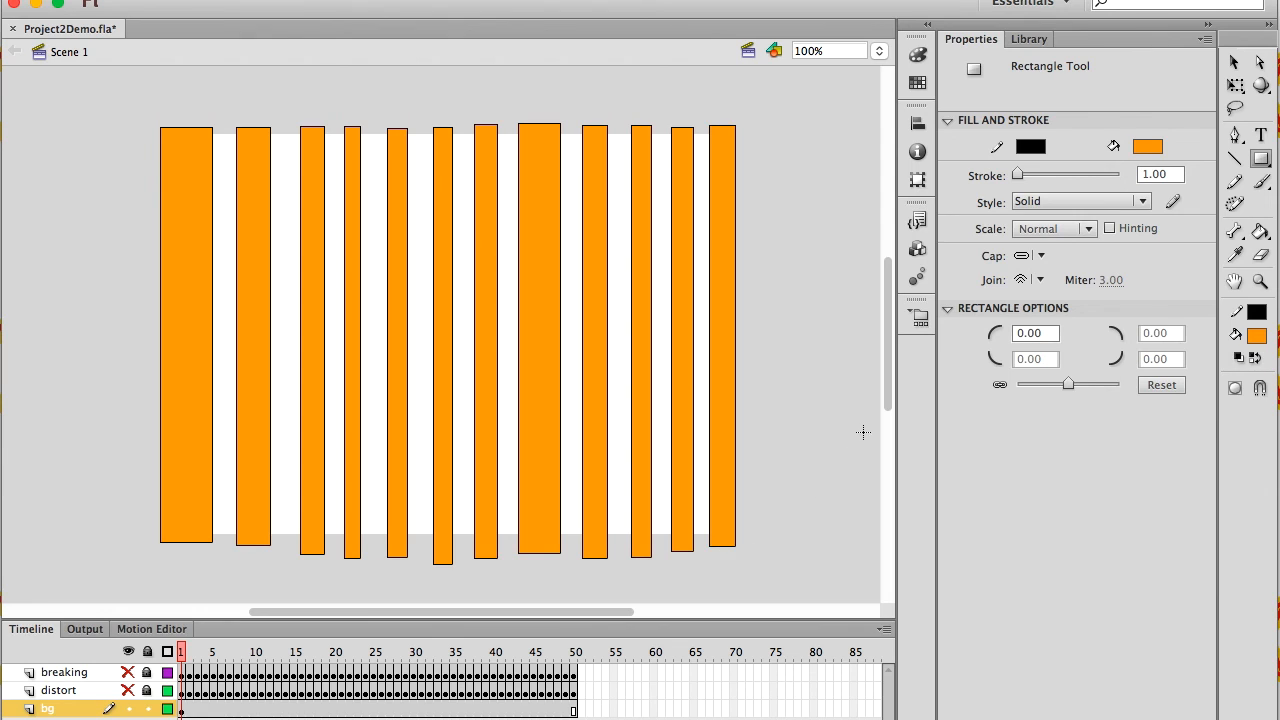
Step: Draw six horizontal rectangles of varying heights with a #00FF33 green fill across the orange stripes on the bg layer, extending past both stage edges
{"action": "left_click", "coordinate": [1256, 337]}
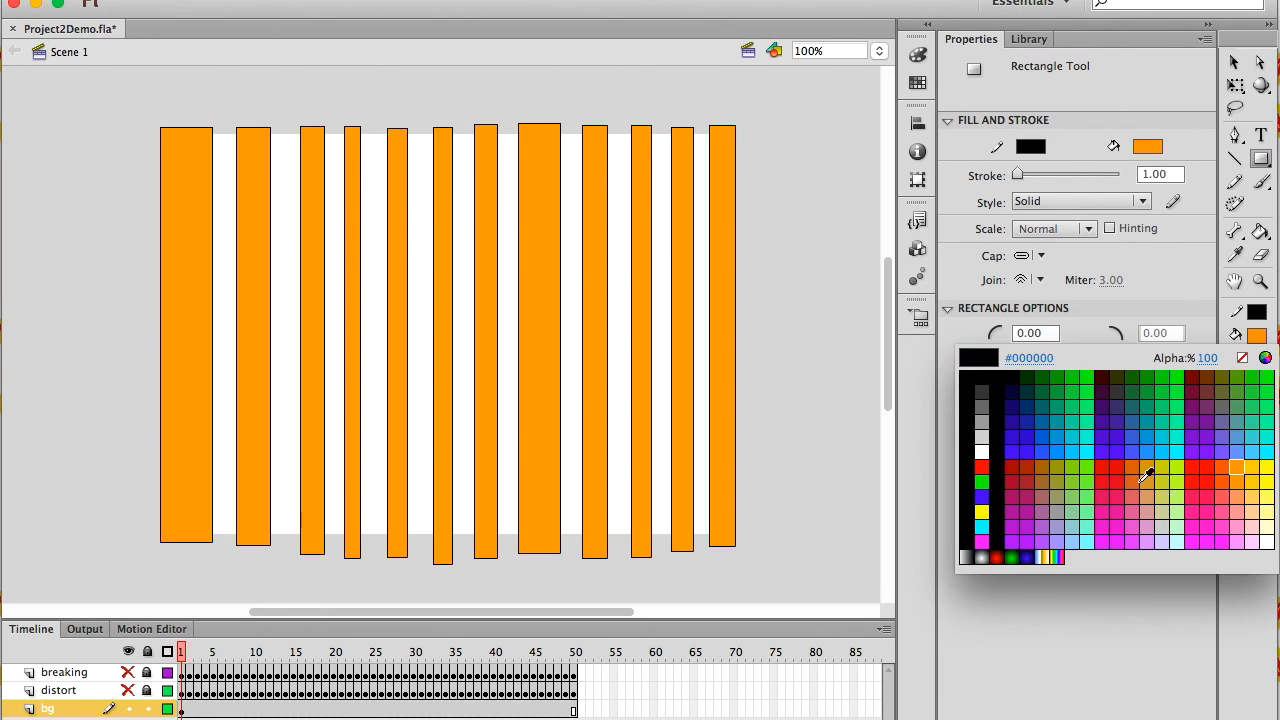
{"action": "left_click", "coordinate": [1088, 391]}
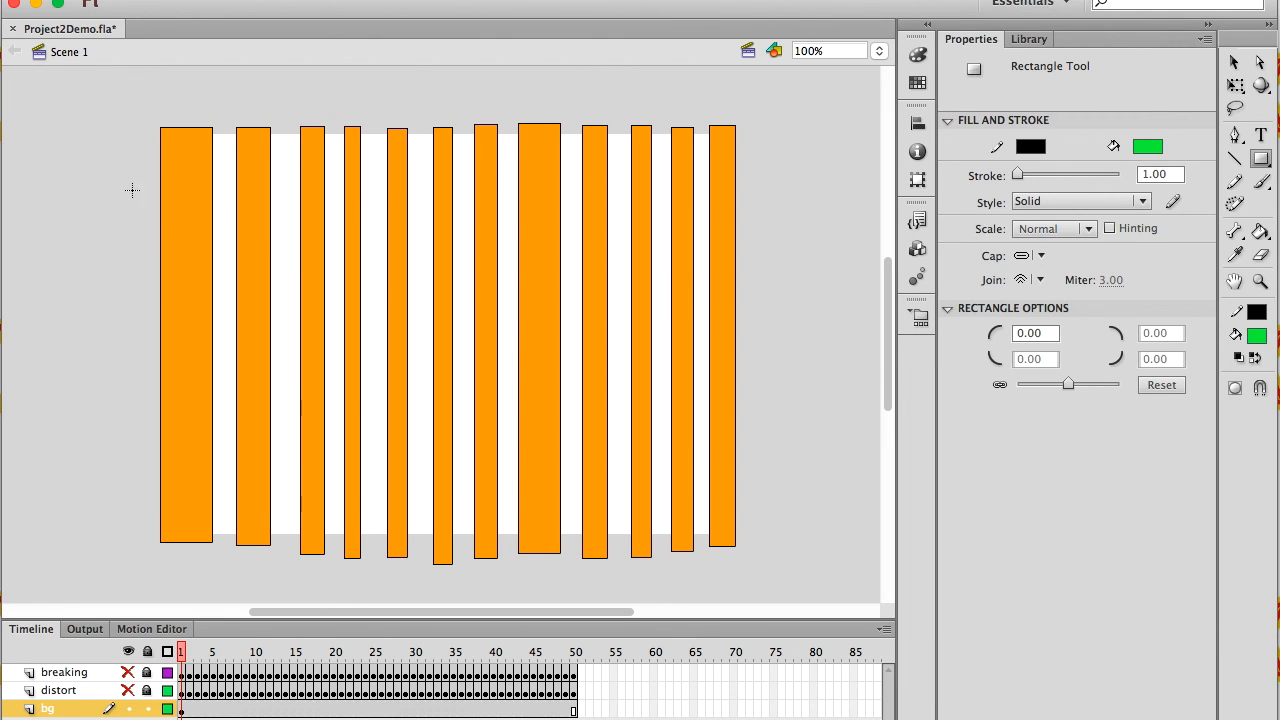
{"action": "left_click_drag", "start_coordinate": [143, 147], "coordinate": [765, 184]}
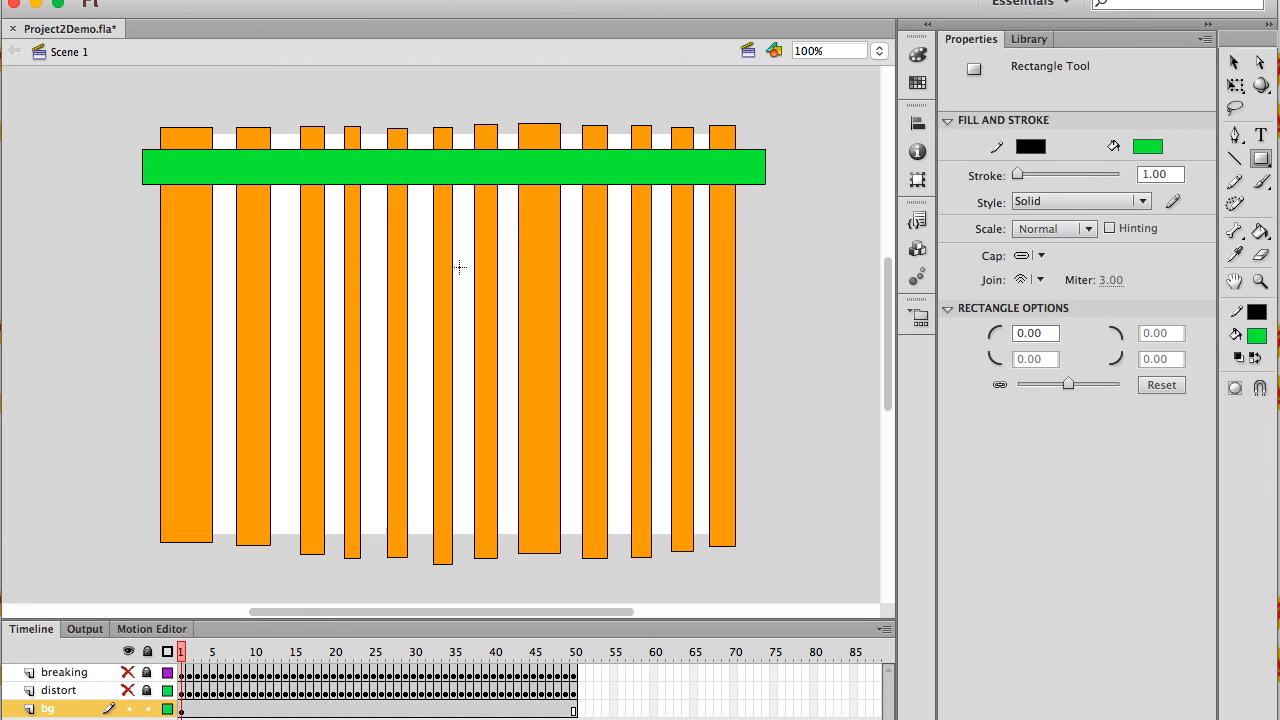
{"action": "left_click_drag", "start_coordinate": [132, 245], "coordinate": [771, 269]}
{"action": "left_click_drag", "start_coordinate": [126, 330], "coordinate": [771, 348]}
{"action": "left_click_drag", "start_coordinate": [144, 395], "coordinate": [760, 410]}
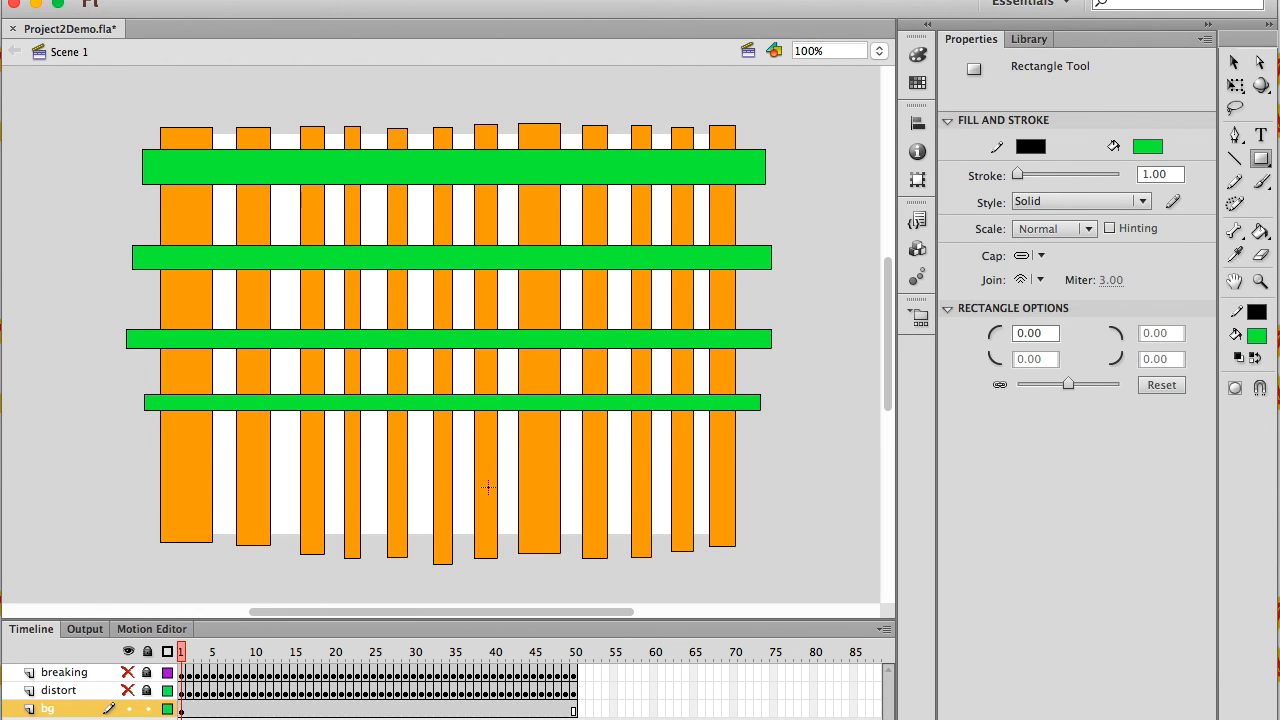
{"action": "left_click_drag", "start_coordinate": [139, 453], "coordinate": [767, 477]}
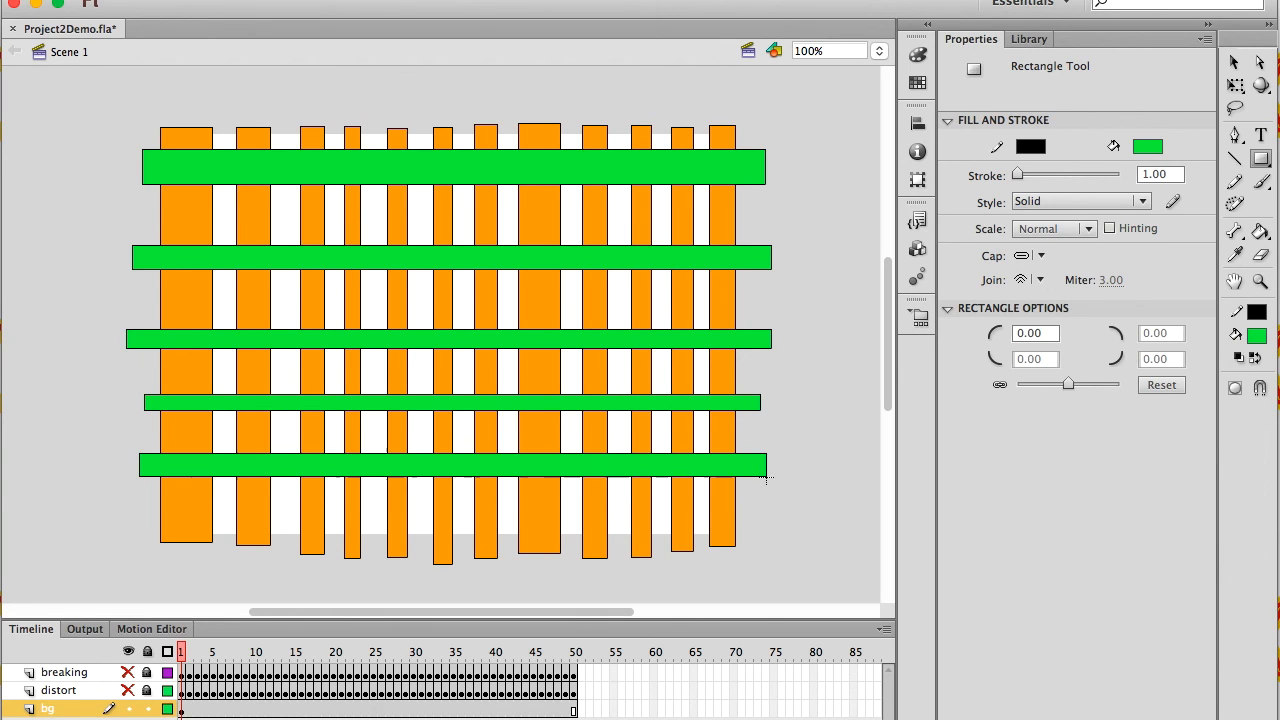
{"action": "left_click_drag", "start_coordinate": [141, 502], "coordinate": [761, 546]}
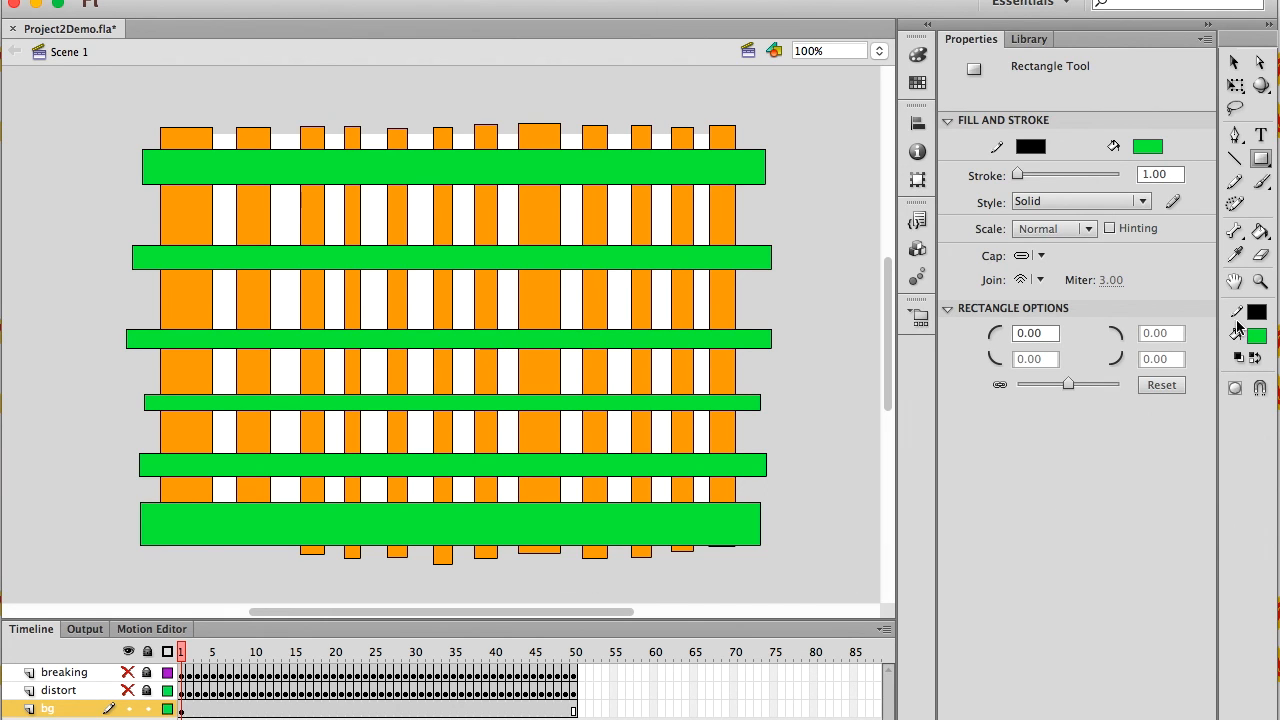
Step: Choose the Brush tool and set its fill color to cyan
{"action": "left_click", "coordinate": [1261, 181]}
{"action": "left_click", "coordinate": [1257, 336]}
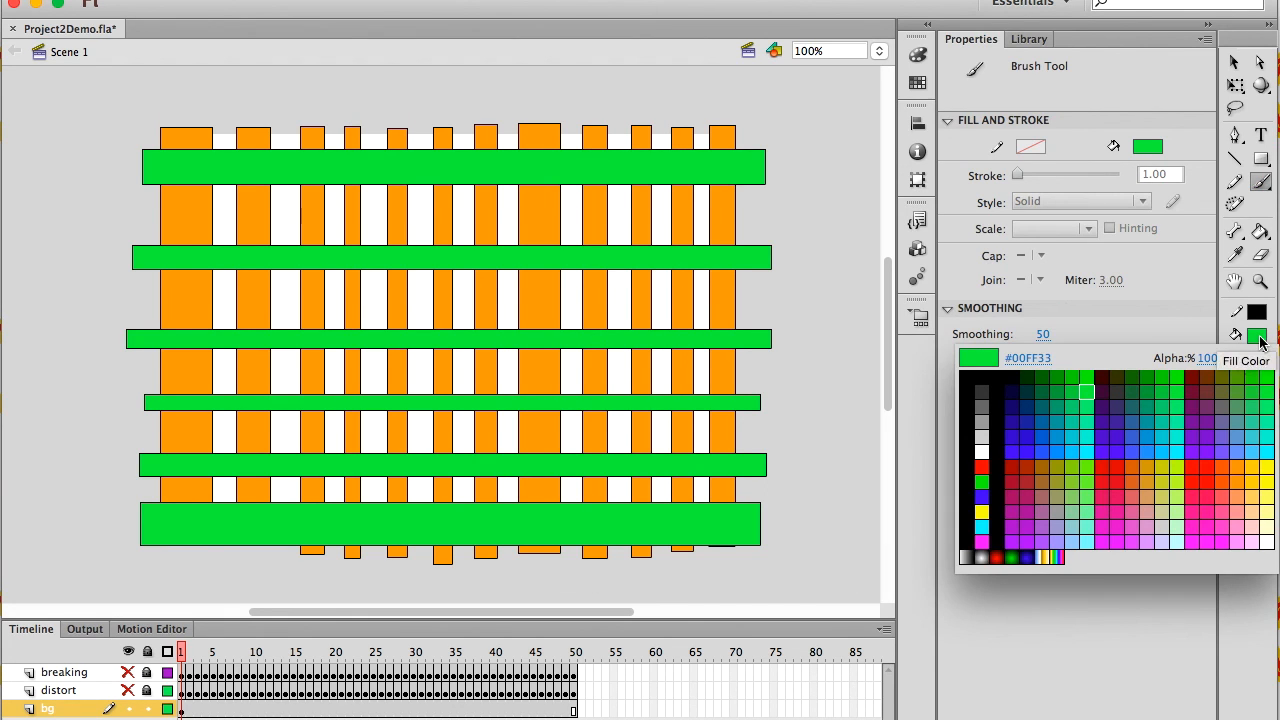
{"action": "left_click", "coordinate": [1267, 436]}
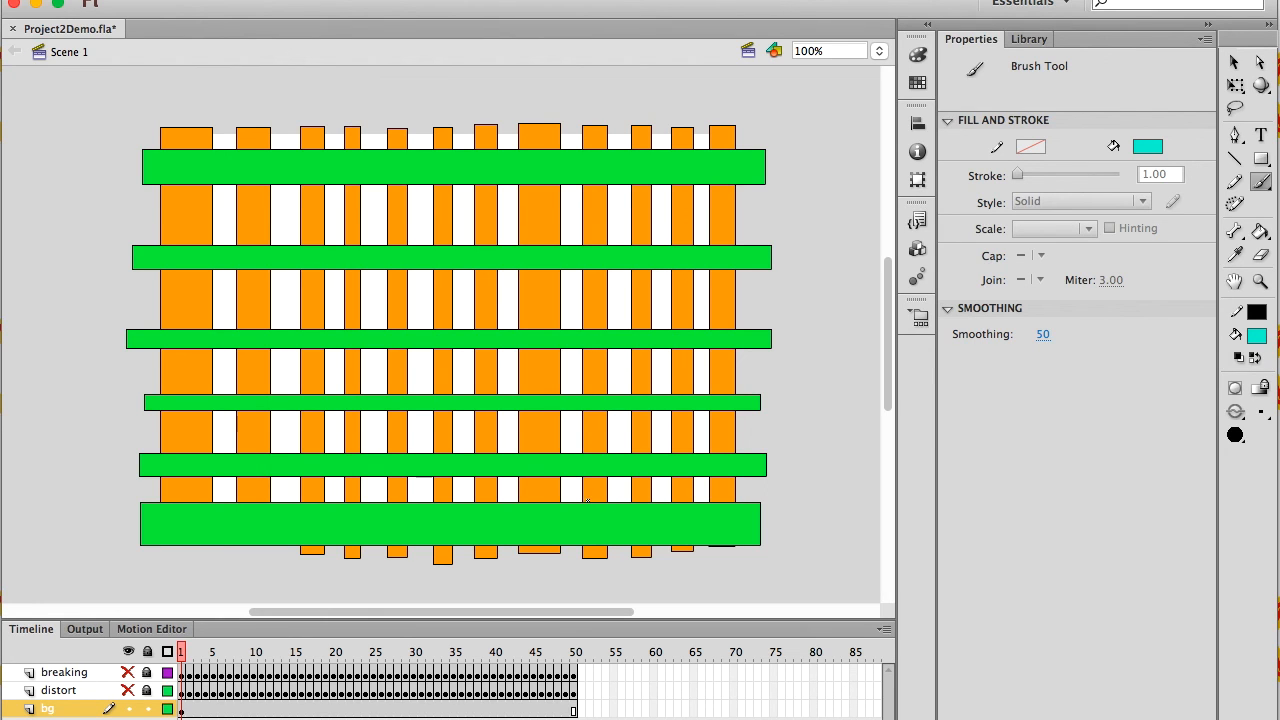
Step: Show all layers and play the animation on the stage
{"action": "left_click", "coordinate": [128, 651]}
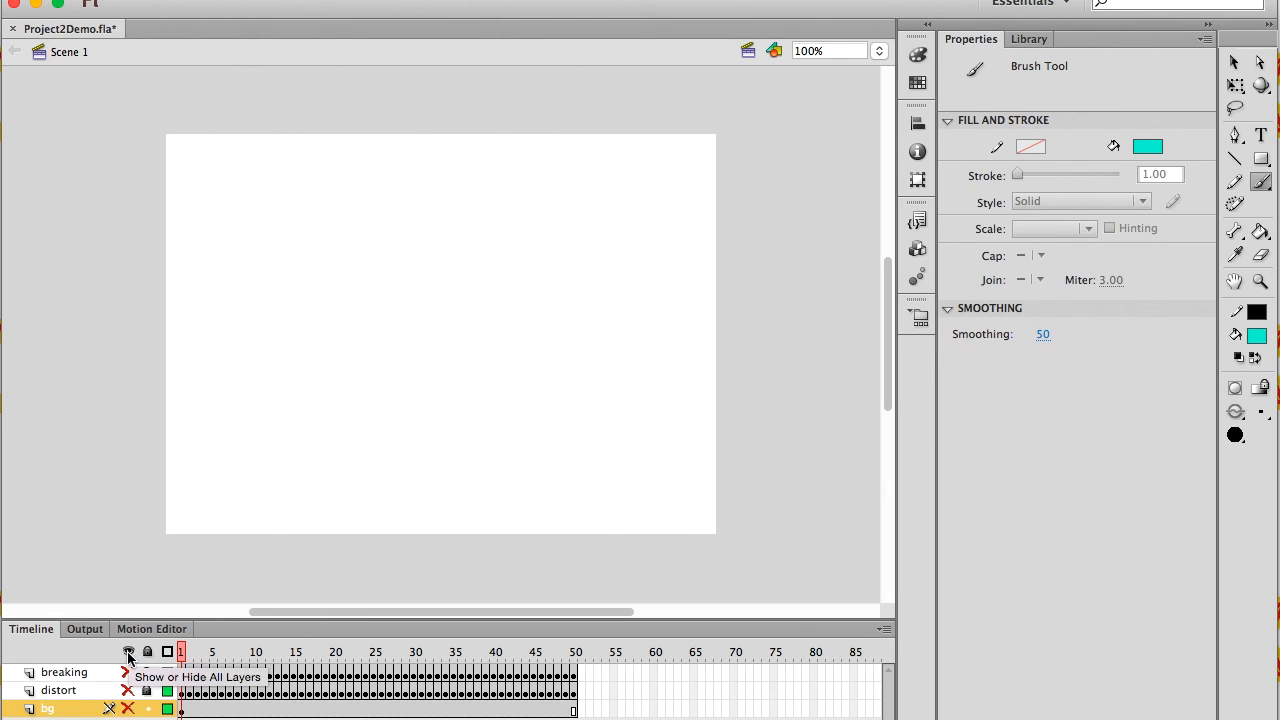
{"action": "left_click", "coordinate": [128, 651]}
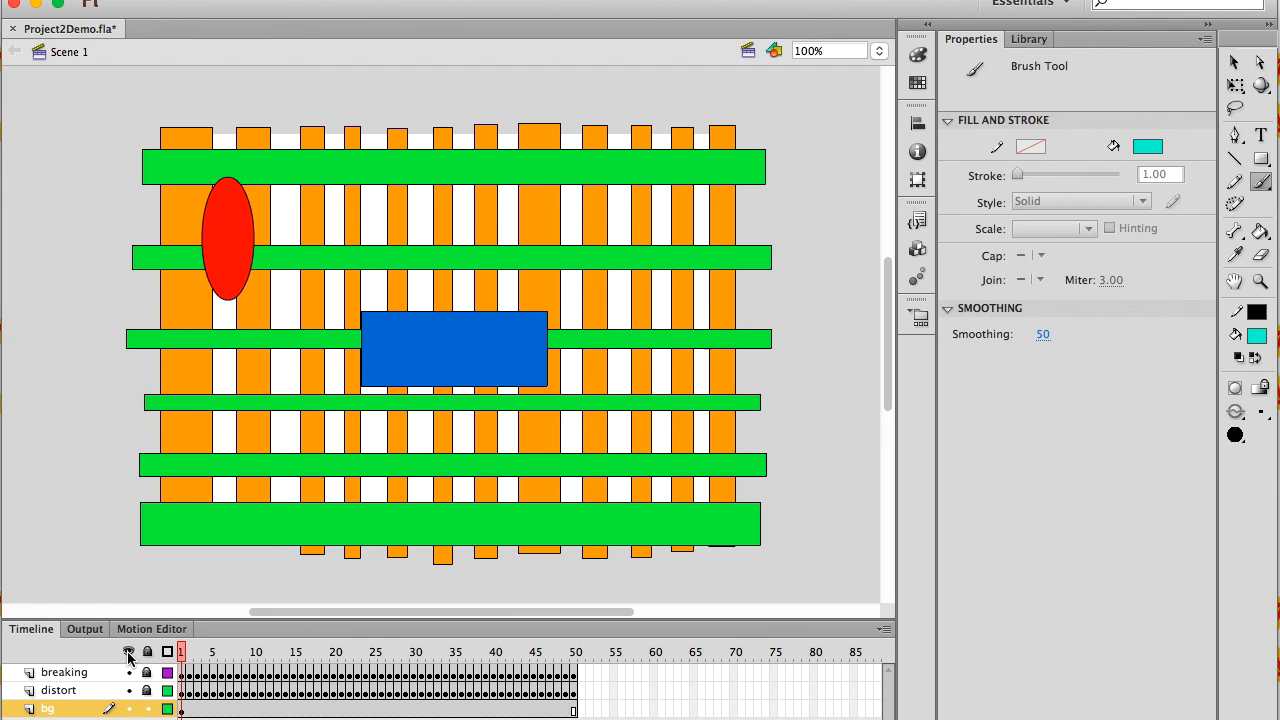
{"action": "key", "text": "Return"}
Step: Brush the artist's first name as a cyan signature over the lowest green stripes on the bg layer, undoing and redrawing the faulty letters
{"action": "mouse_move", "coordinate": [595, 491]}
{"action": "left_mouse_down"}
{"action": "mouse_move", "coordinate": [566, 522]}
{"action": "mouse_move", "coordinate": [613, 477]}
{"action": "mouse_move", "coordinate": [609, 505]}
{"action": "mouse_move", "coordinate": [624, 517]}
{"action": "mouse_move", "coordinate": [614, 498]}
{"action": "mouse_move", "coordinate": [632, 487]}
{"action": "mouse_move", "coordinate": [638, 533]}
{"action": "mouse_move", "coordinate": [658, 487]}
{"action": "left_mouse_up"}
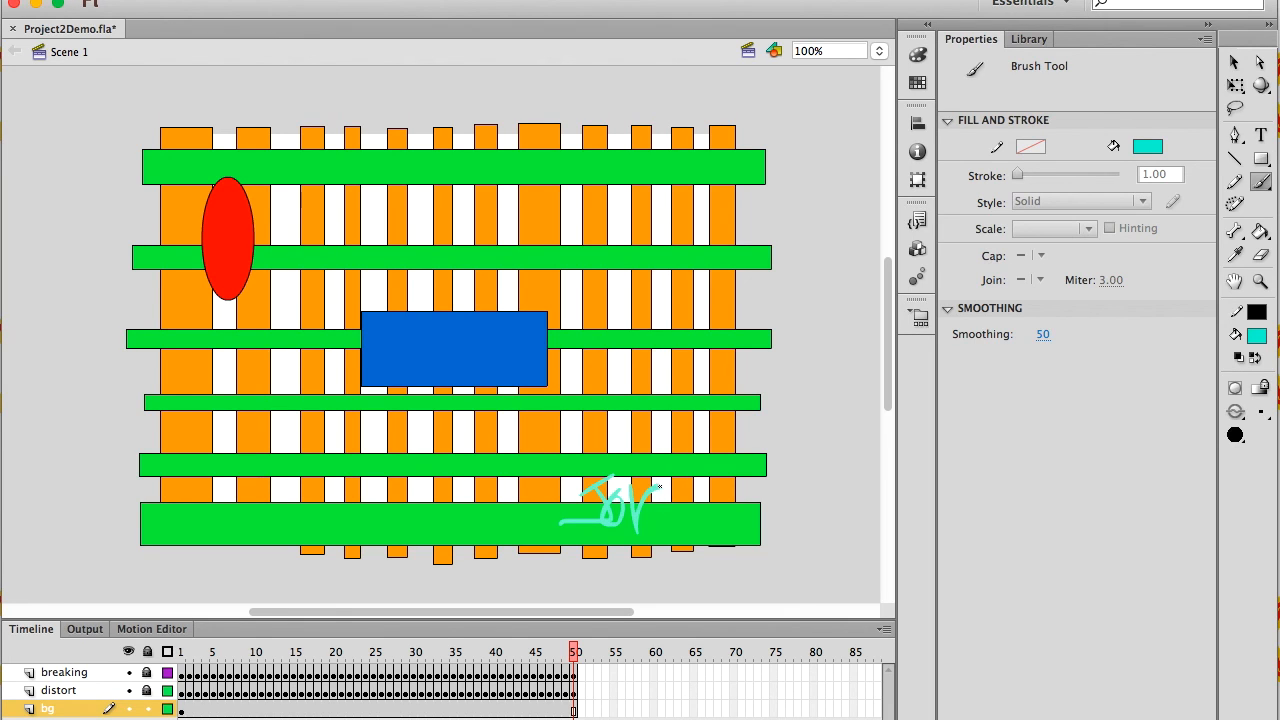
{"action": "key", "text": "ctrl+z"}
{"action": "key", "text": "ctrl+z"}
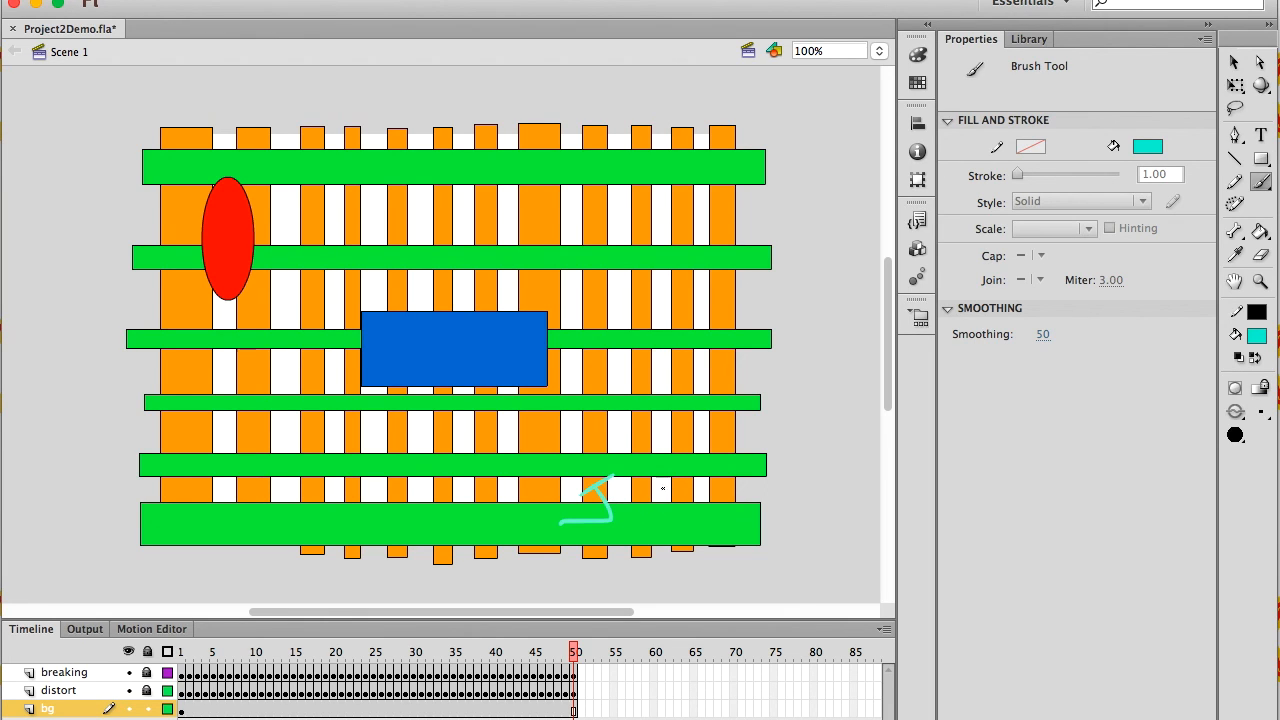
{"action": "mouse_move", "coordinate": [634, 497]}
{"action": "left_mouse_down"}
{"action": "mouse_move", "coordinate": [657, 497]}
{"action": "mouse_move", "coordinate": [670, 476]}
{"action": "mouse_move", "coordinate": [680, 492]}
{"action": "mouse_move", "coordinate": [669, 524]}
{"action": "mouse_move", "coordinate": [691, 486]}
{"action": "mouse_move", "coordinate": [689, 500]}
{"action": "mouse_move", "coordinate": [717, 501]}
{"action": "left_mouse_up"}
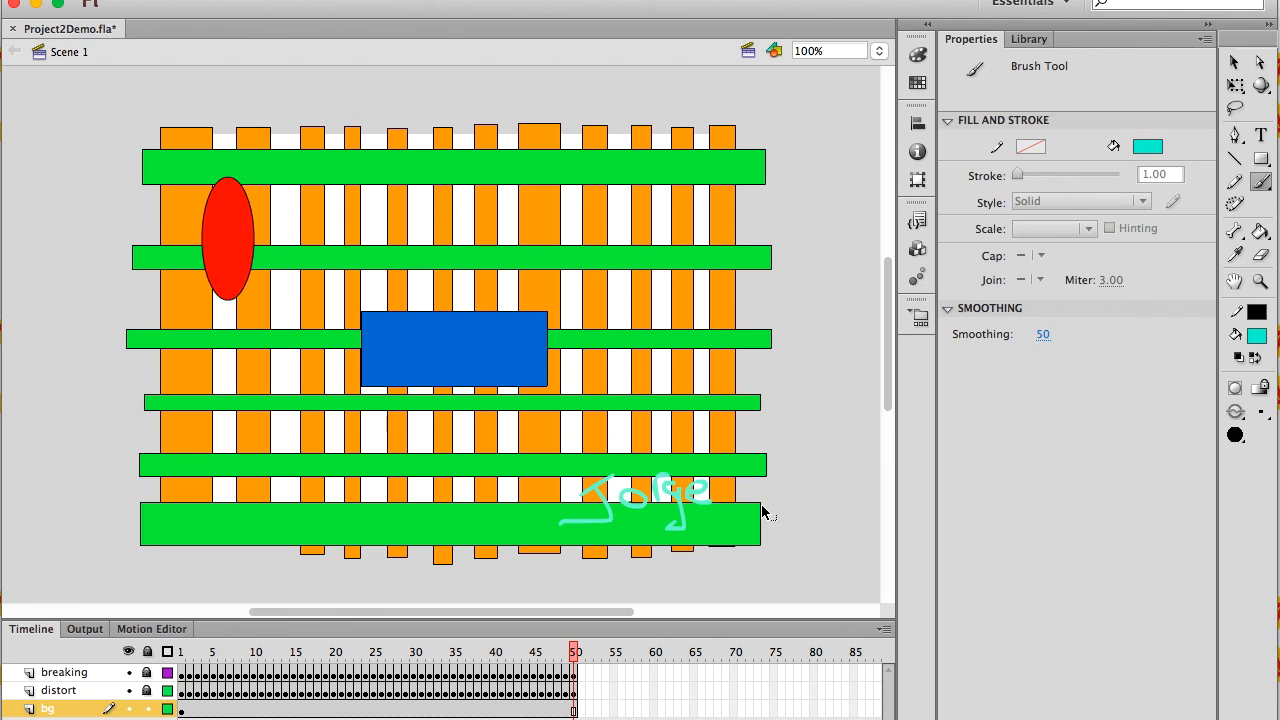
Step: Test the movie in a preview window, close the preview, and save the document
{"action": "key", "text": "super+Return"}
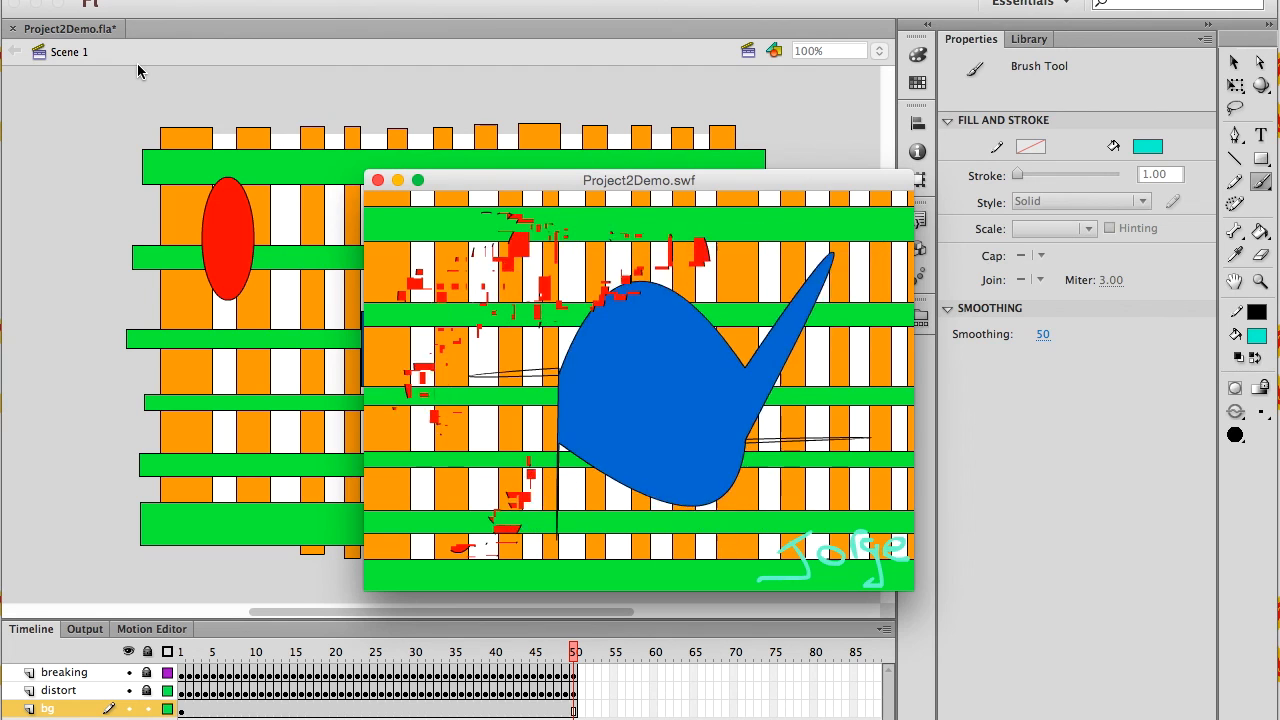
{"action": "left_click", "coordinate": [378, 181]}
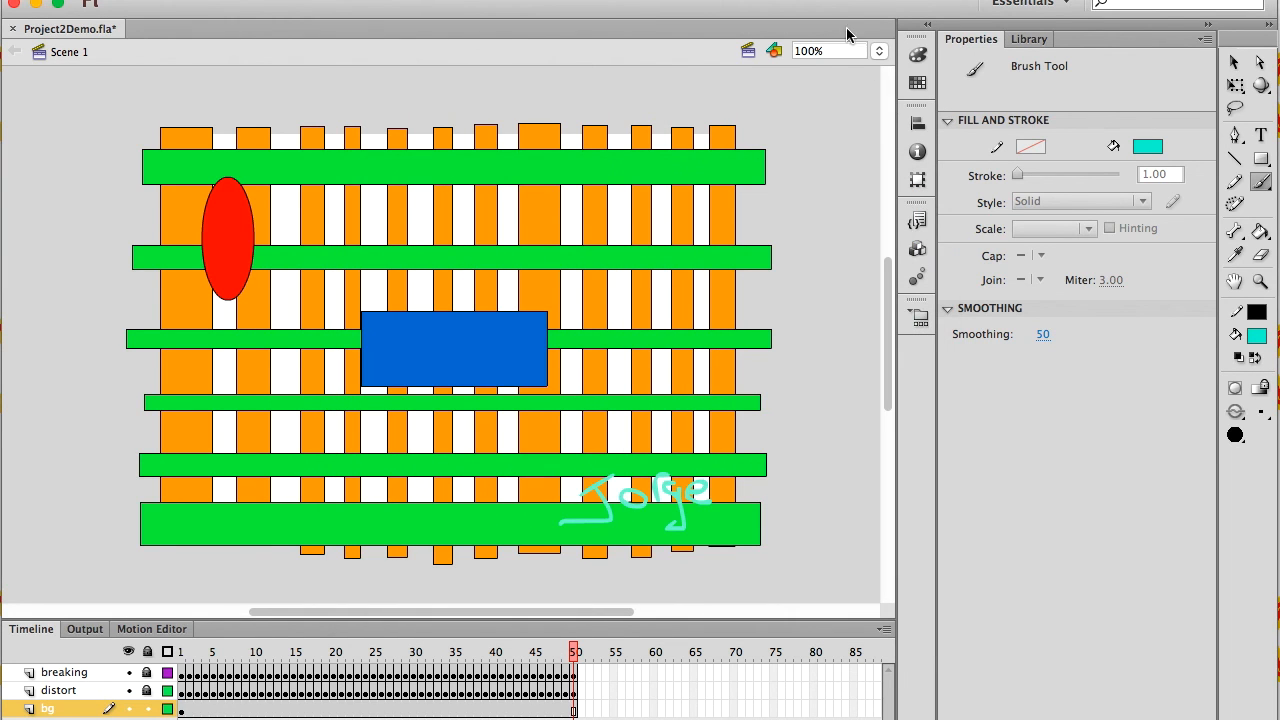
{"action": "left_click", "coordinate": [122, 1]}
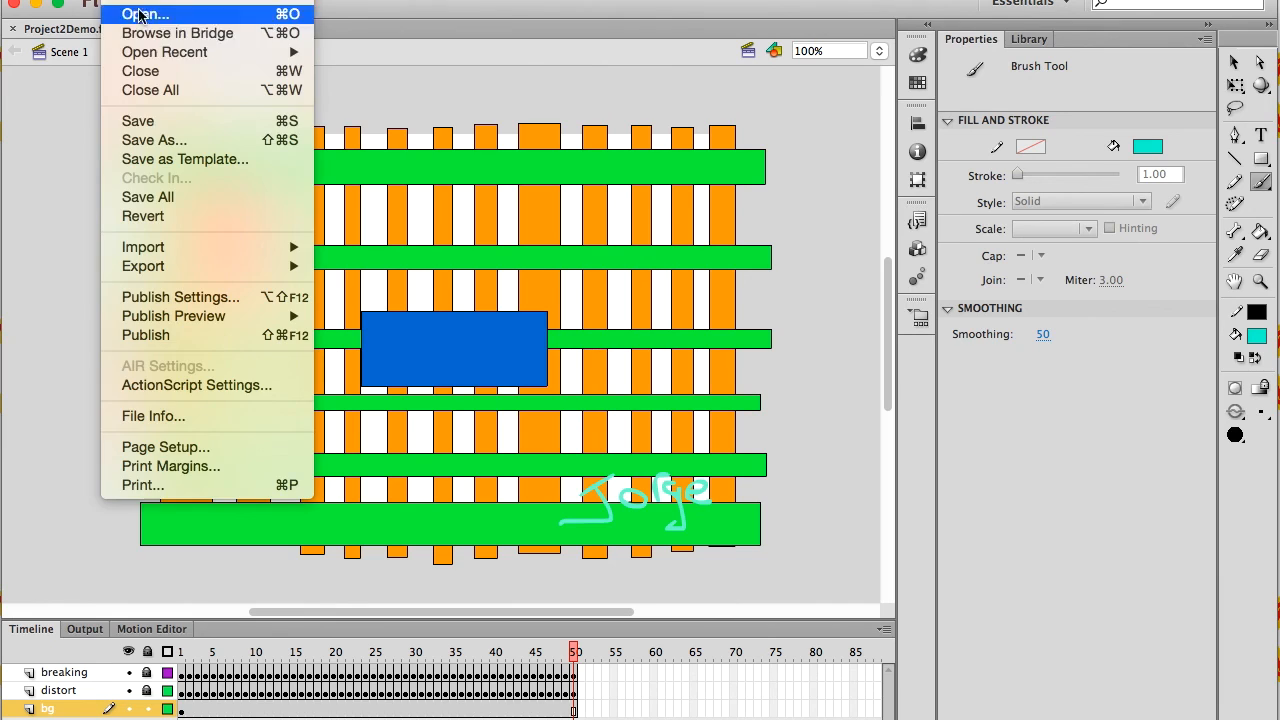
{"action": "left_click", "coordinate": [156, 125]}
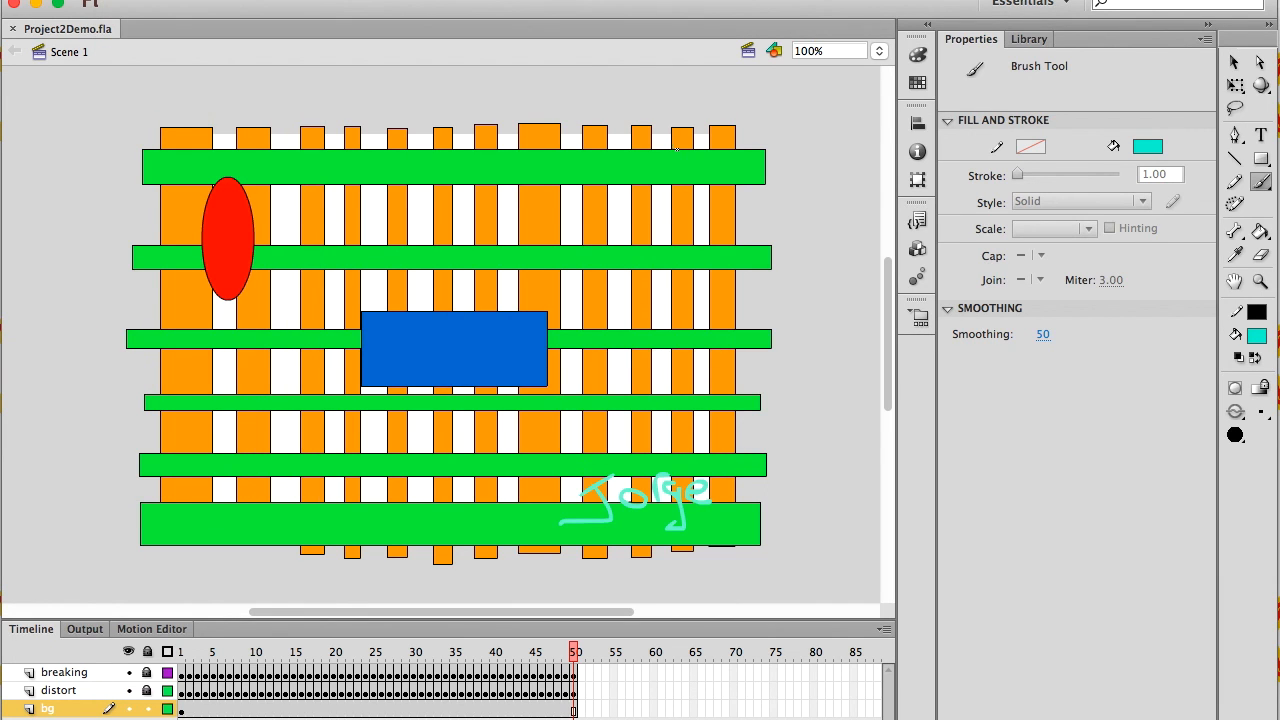